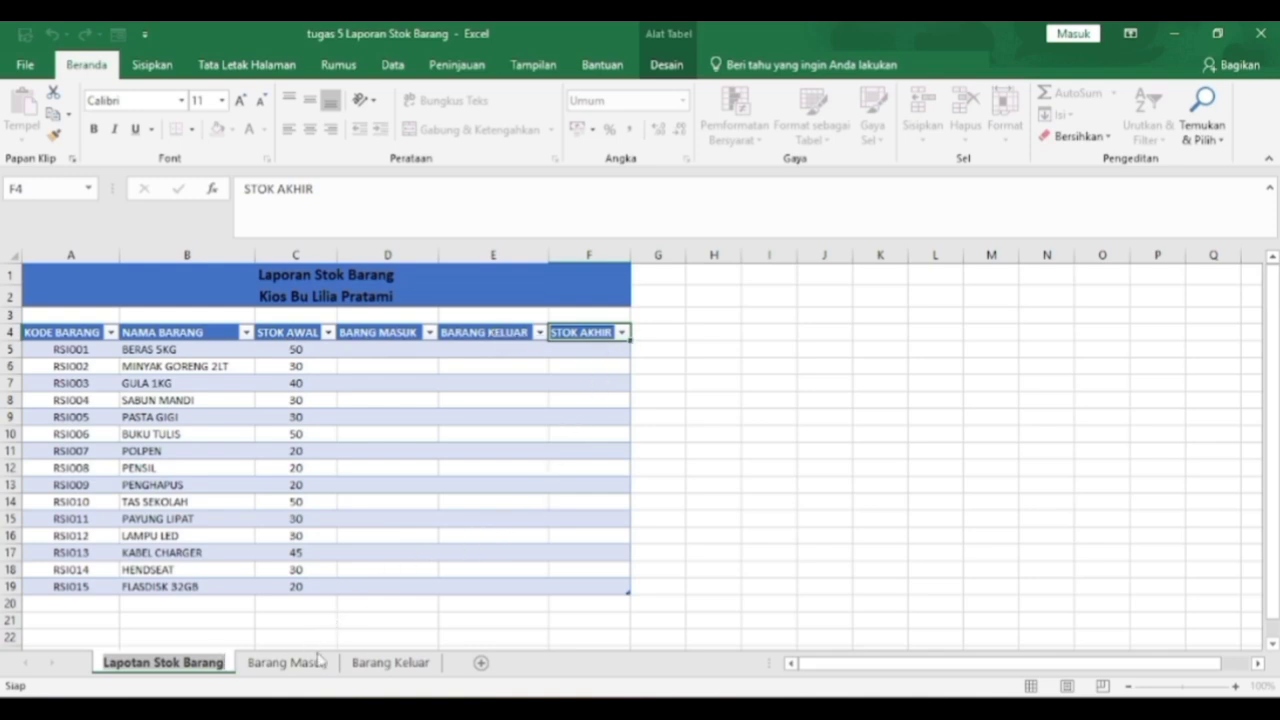
Examine the table column headers on the Barang Masuk and Barang Keluar sheets
{"action": "left_click", "coordinate": [287, 662]}
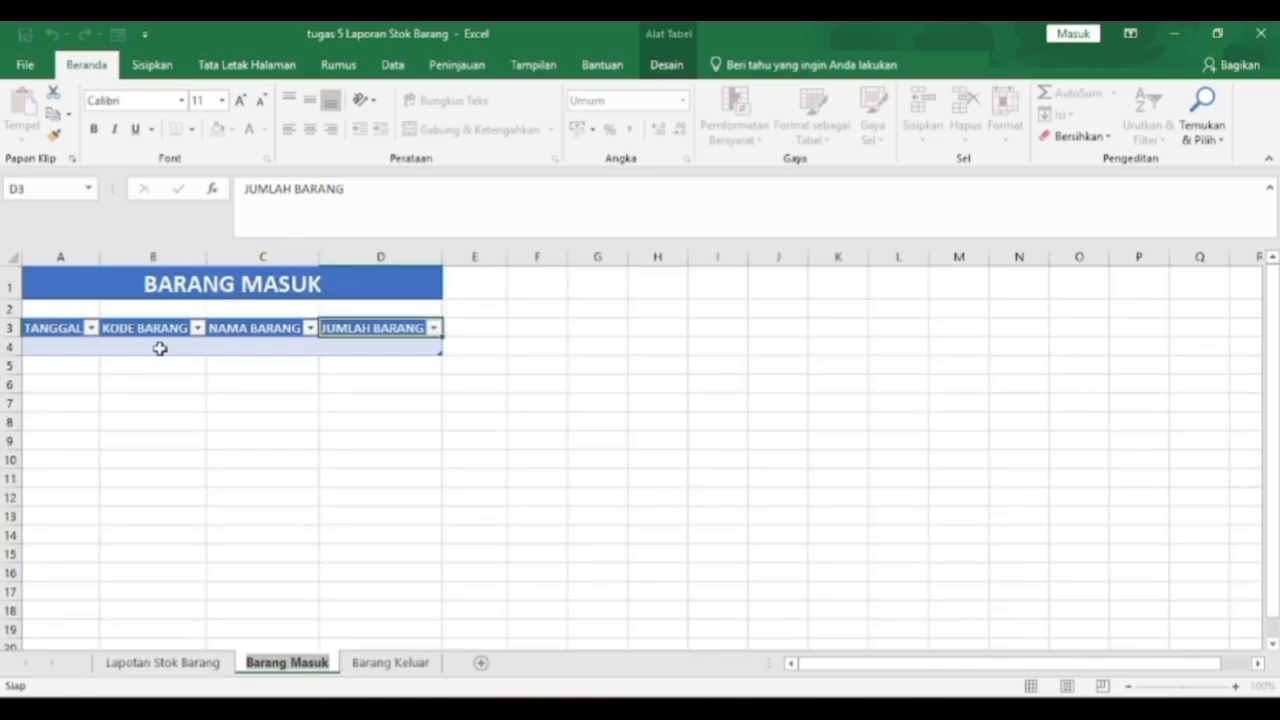
{"action": "left_click", "coordinate": [82, 334]}
{"action": "left_click", "coordinate": [130, 333]}
{"action": "left_click", "coordinate": [270, 332]}
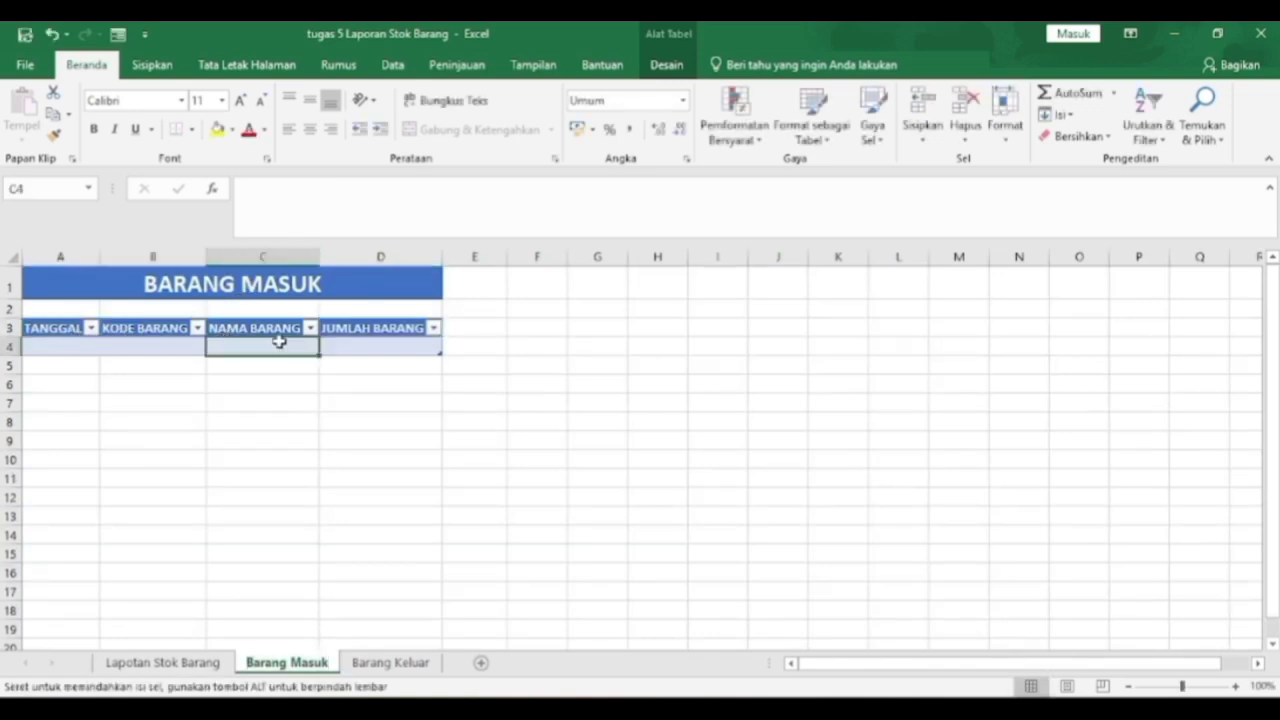
{"action": "double_click", "coordinate": [338, 331]}
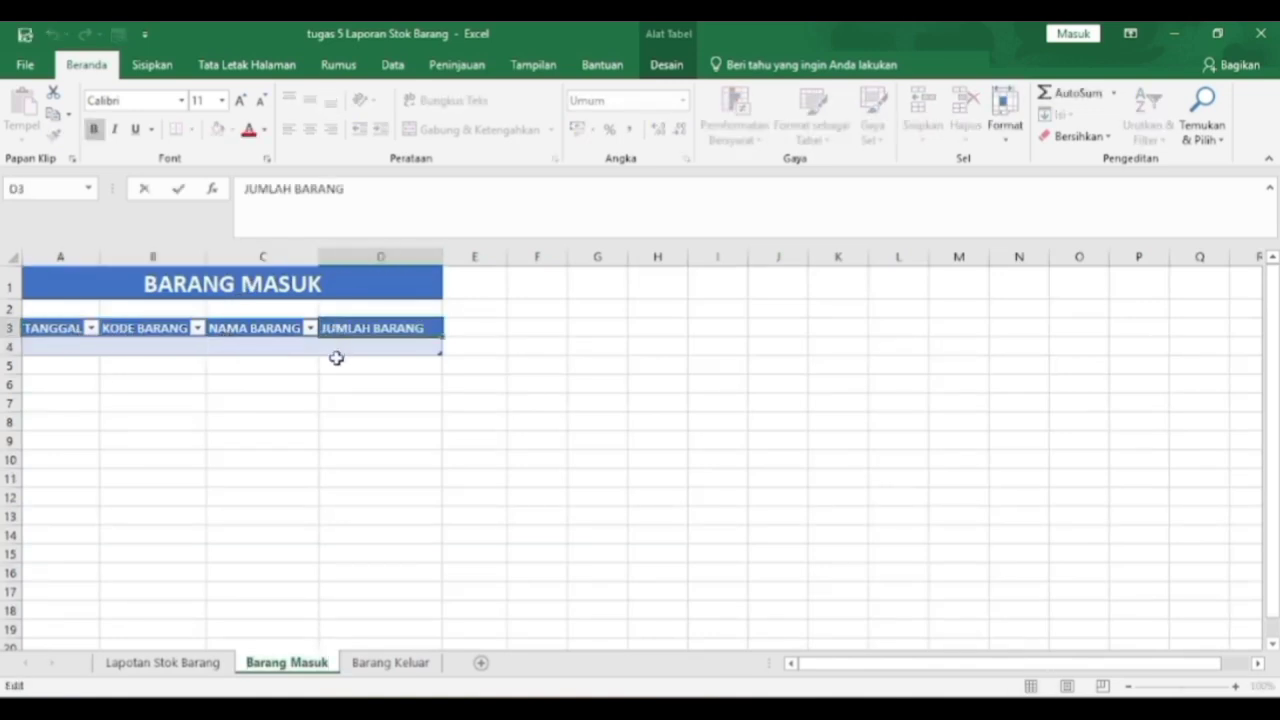
{"action": "left_click", "coordinate": [410, 668]}
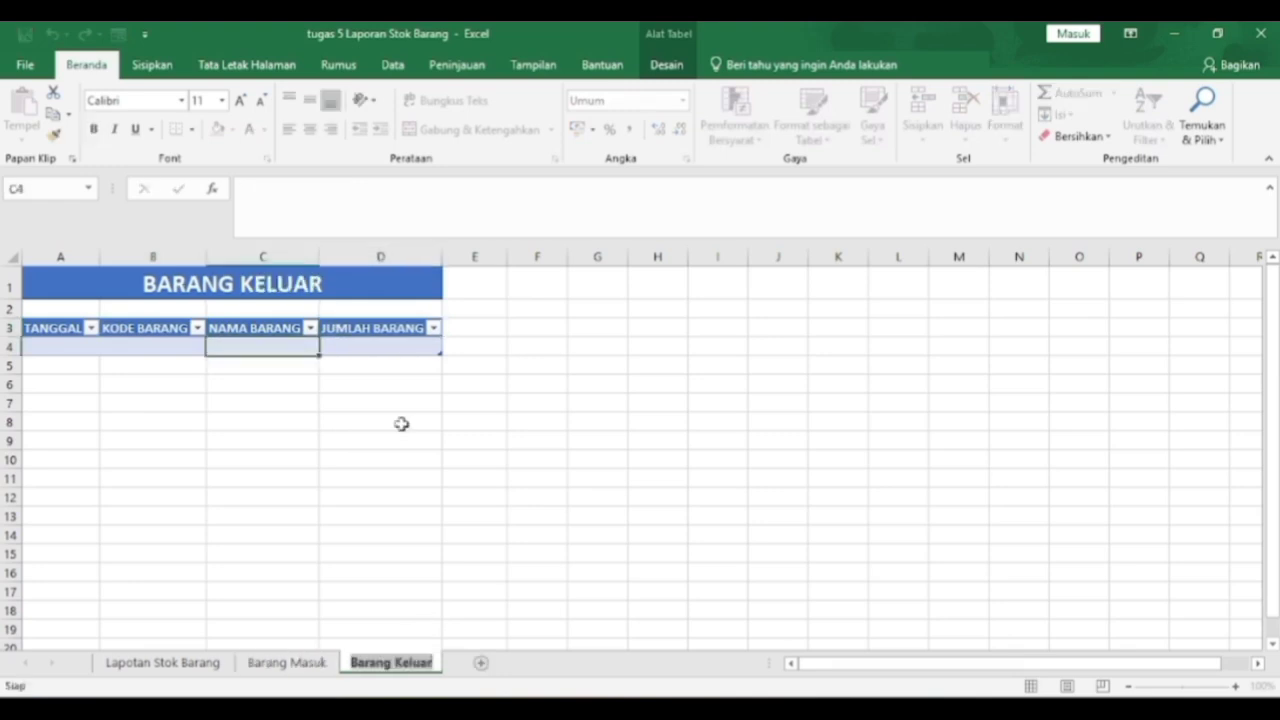
{"action": "left_click", "coordinate": [73, 336]}
{"action": "left_click", "coordinate": [140, 333]}
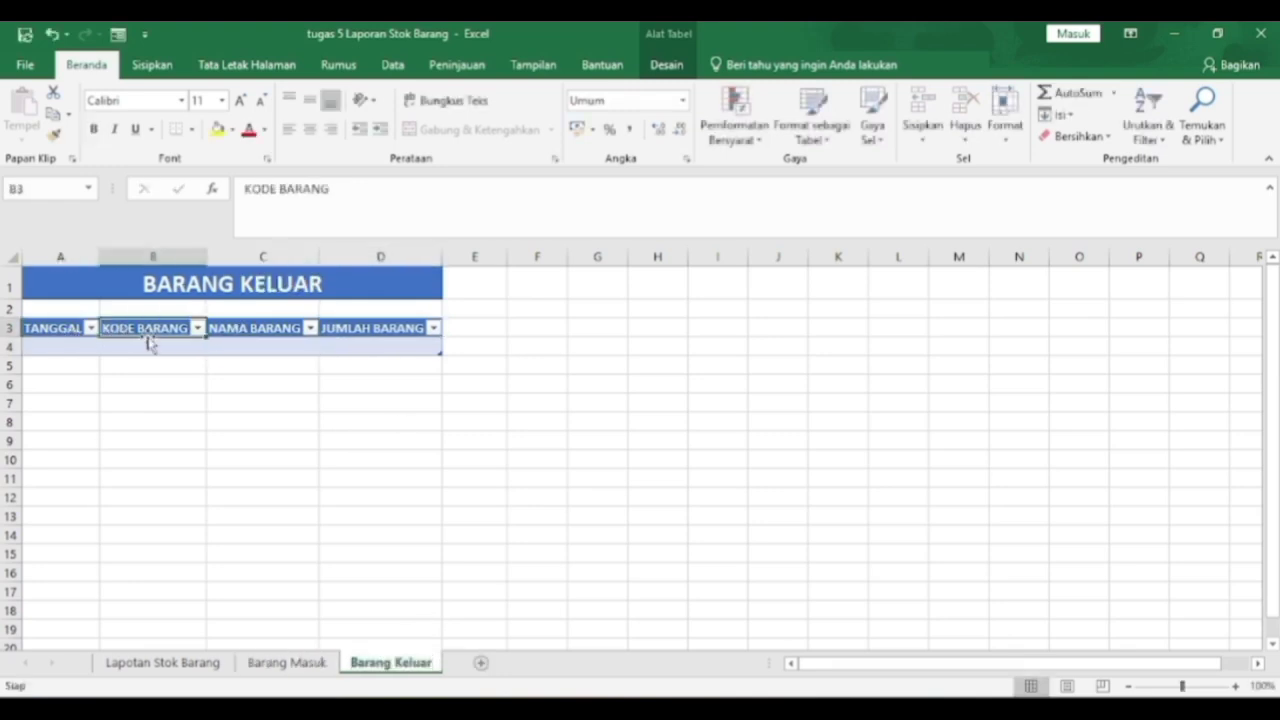
{"action": "left_click", "coordinate": [236, 333]}
{"action": "left_click", "coordinate": [358, 336]}
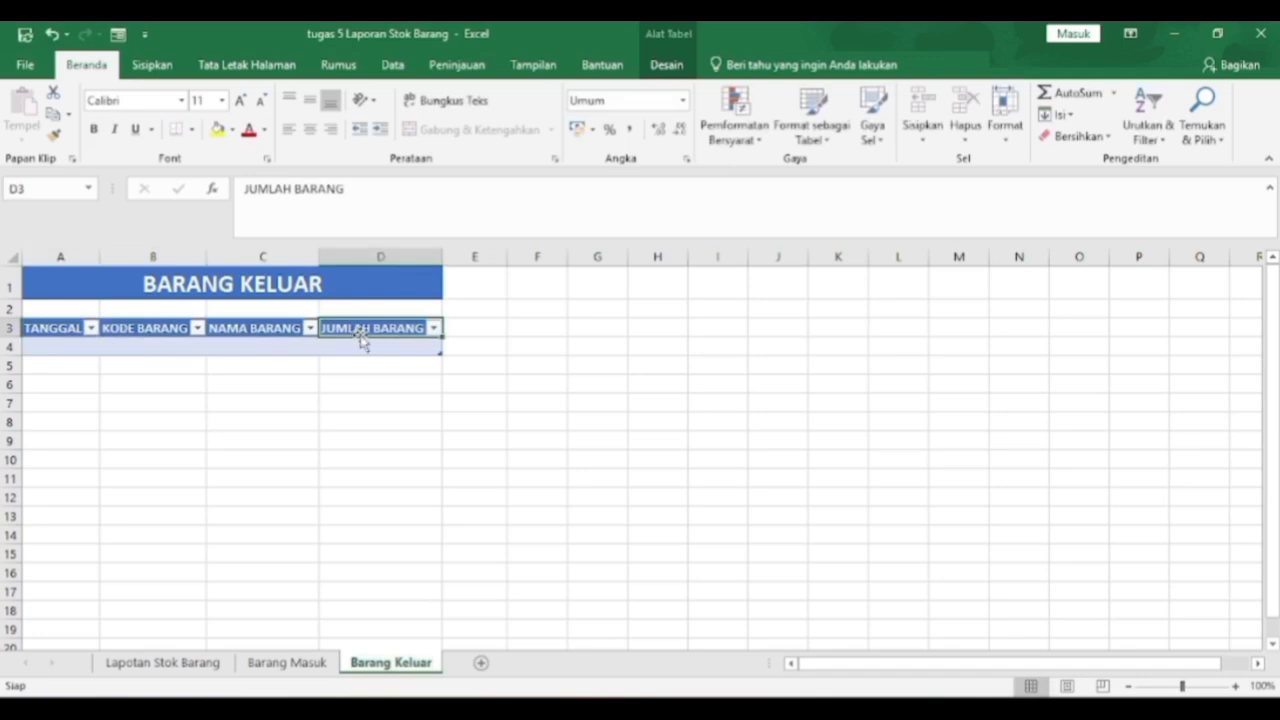
Start a data validation rule for cell B4 under KODE BARANG on the Barang Masuk sheet, allowing a list (Daftar)
{"action": "double_click", "coordinate": [287, 663]}
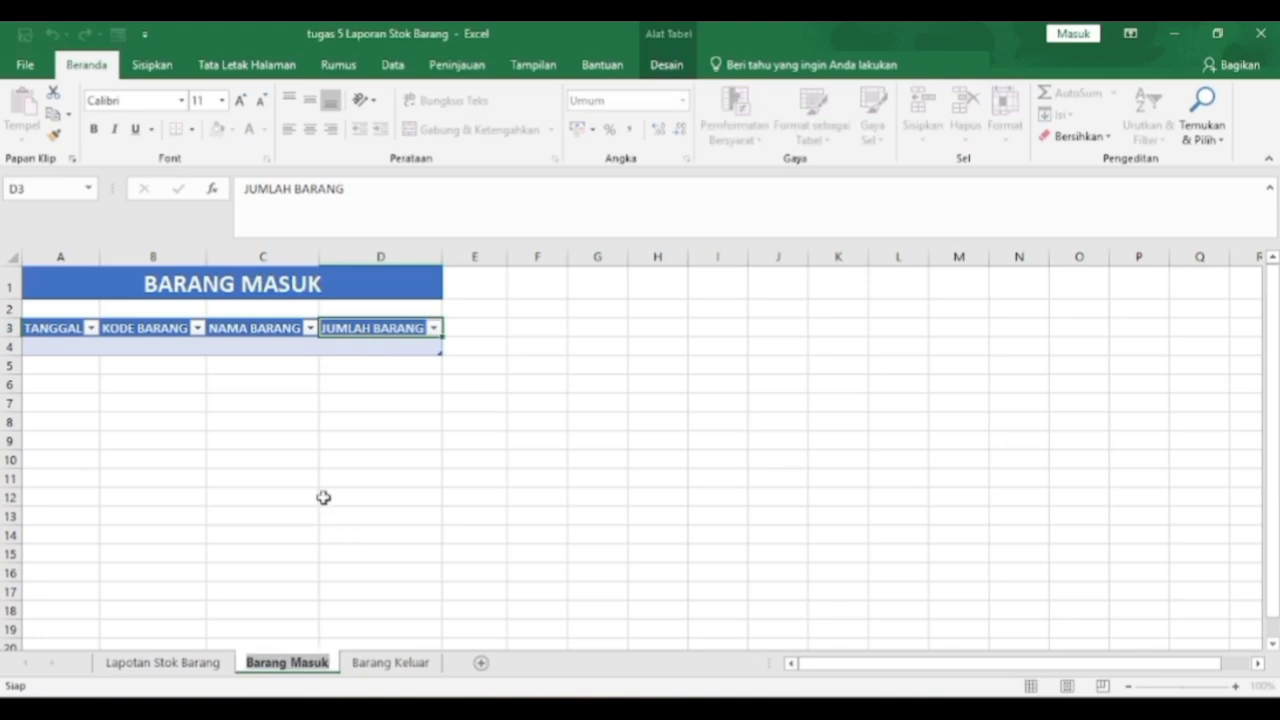
{"action": "left_click", "coordinate": [162, 348]}
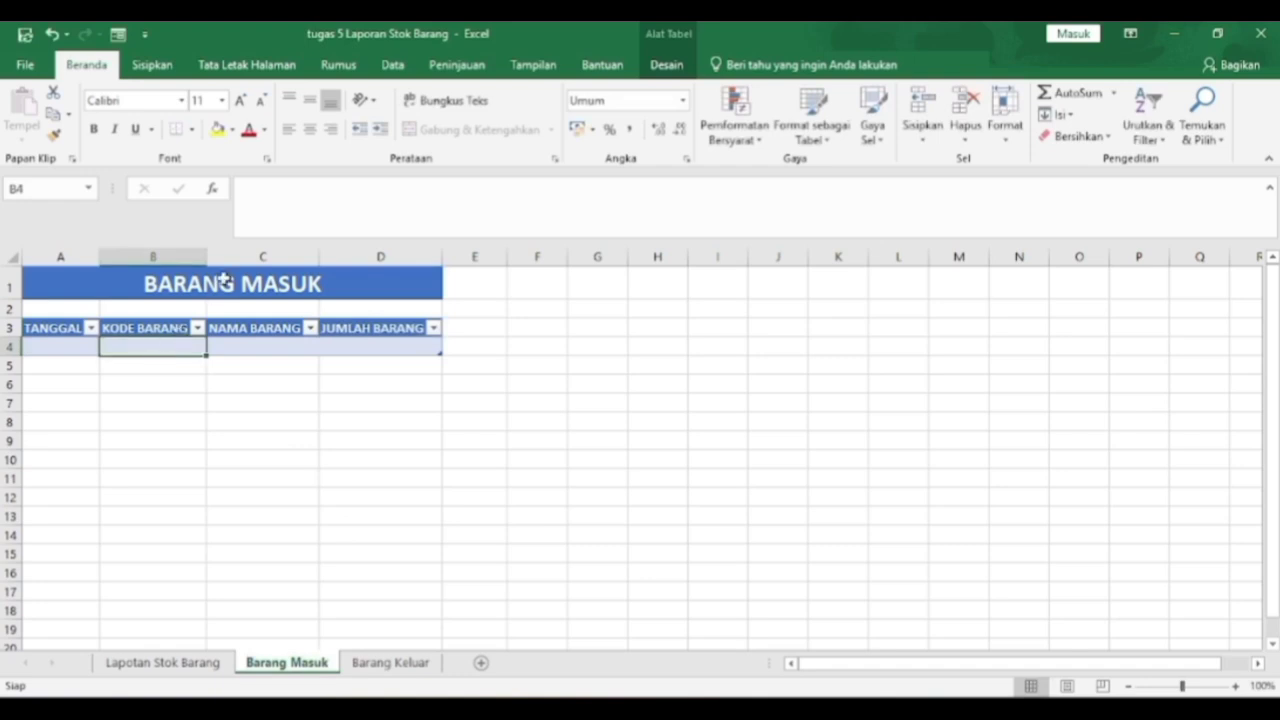
{"action": "left_click", "coordinate": [393, 66]}
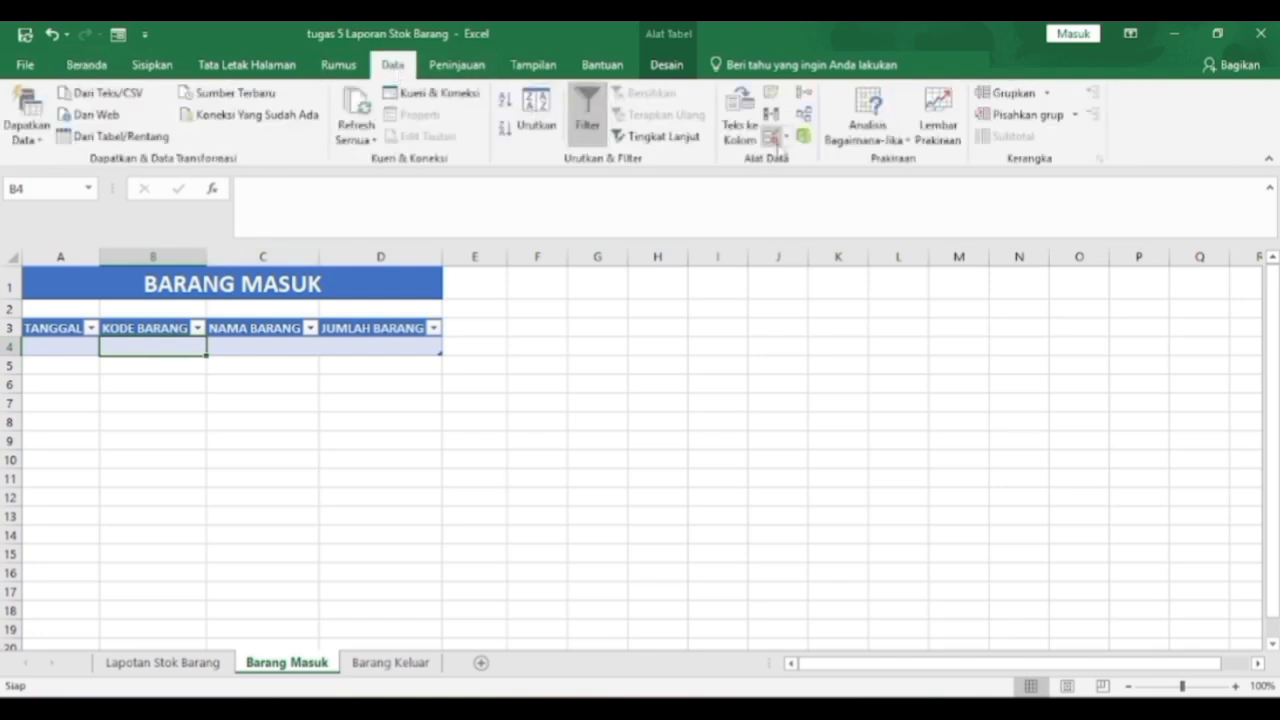
{"action": "left_click", "coordinate": [778, 146]}
{"action": "left_click", "coordinate": [795, 160]}
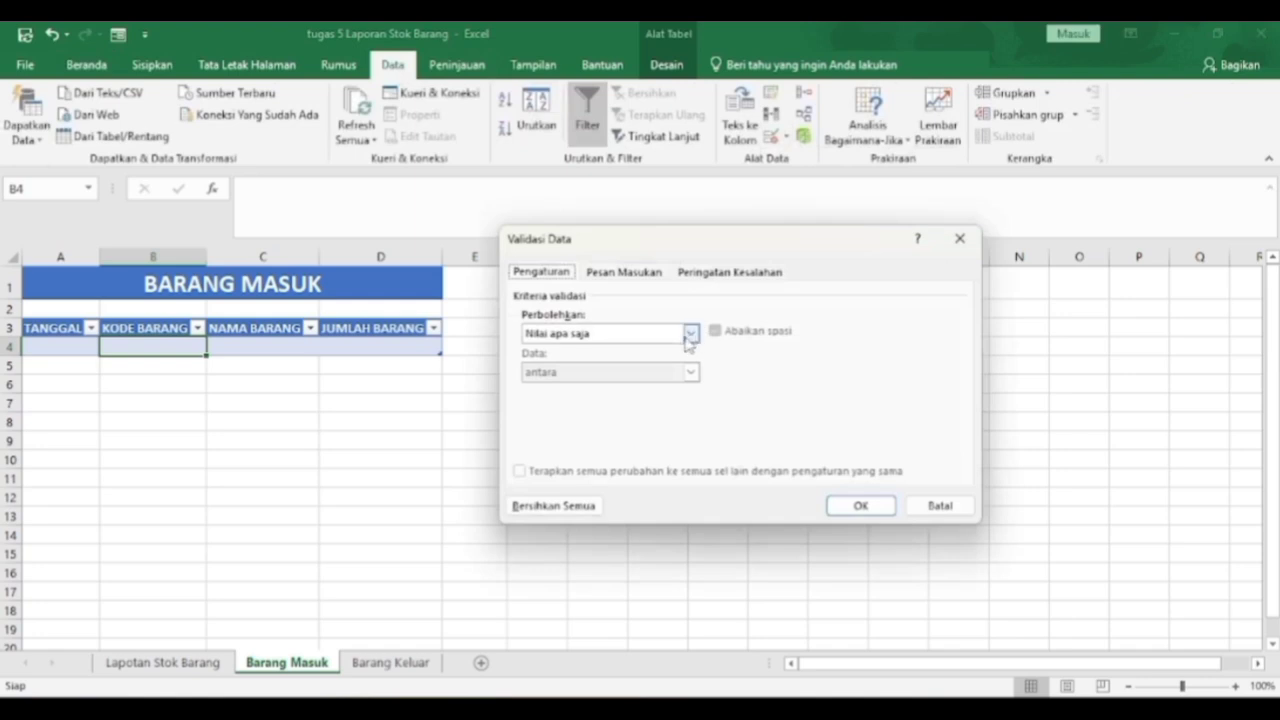
{"action": "left_click", "coordinate": [693, 338]}
{"action": "left_click", "coordinate": [693, 338]}
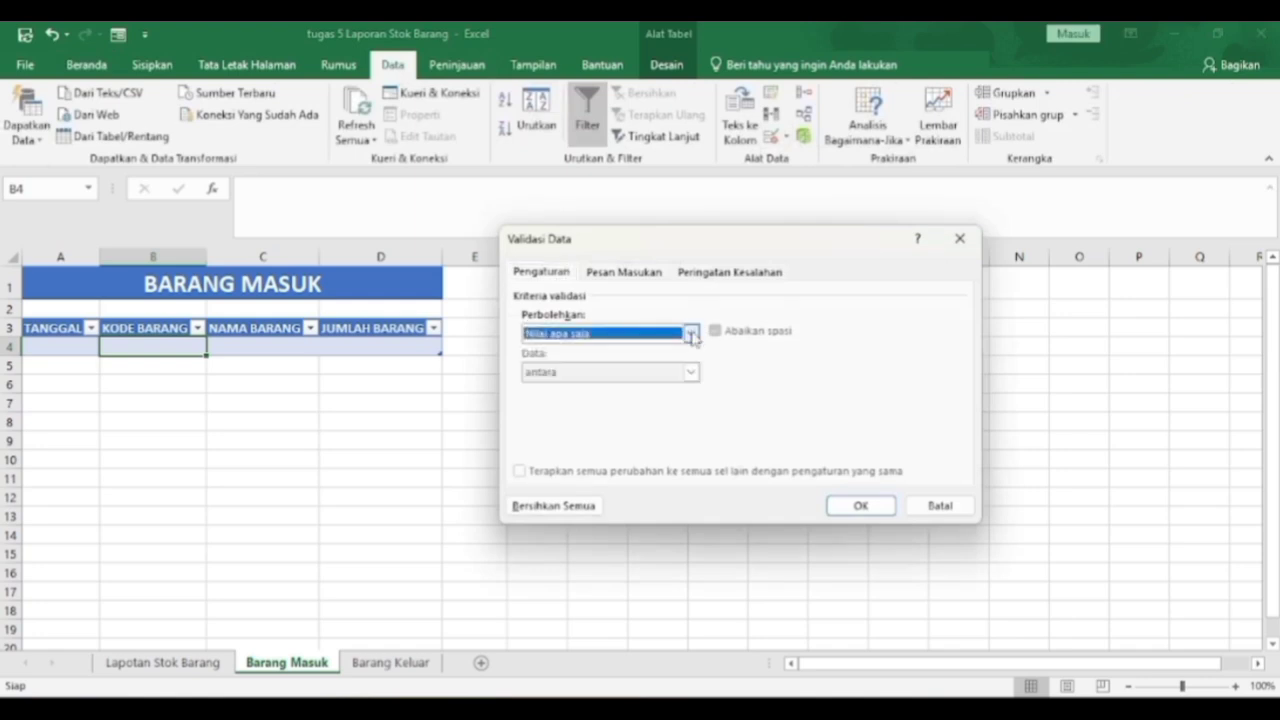
{"action": "left_click", "coordinate": [693, 338]}
{"action": "left_click", "coordinate": [693, 338]}
{"action": "left_click", "coordinate": [690, 334]}
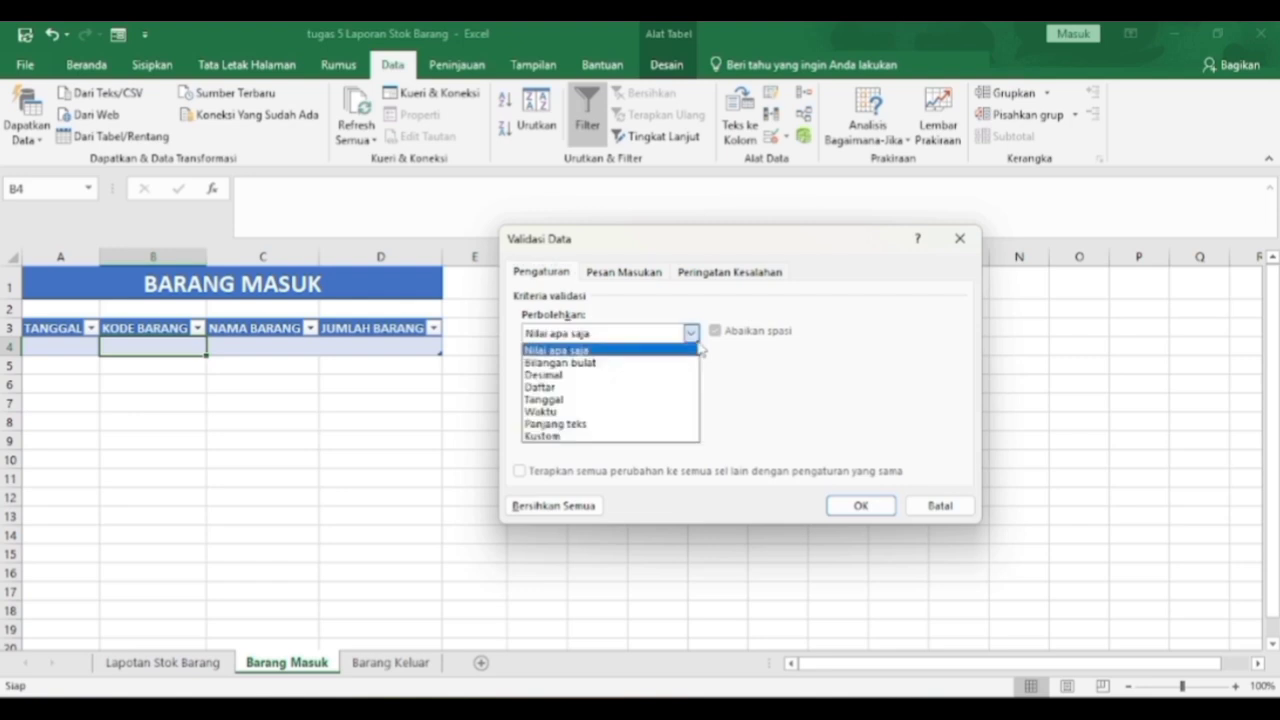
{"action": "left_click", "coordinate": [648, 387]}
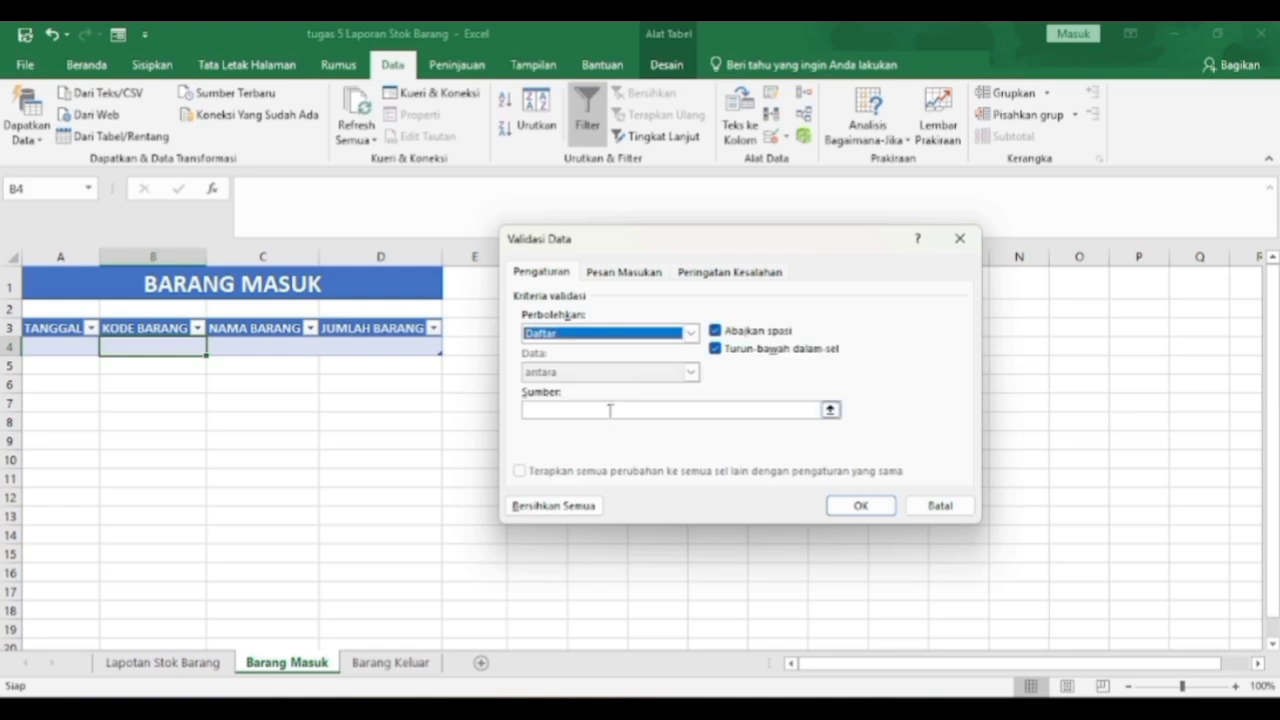
Set the list source to $A$5:$A$19 on the Lapotan Stok Barang sheet and apply the validation
{"action": "left_click", "coordinate": [609, 409]}
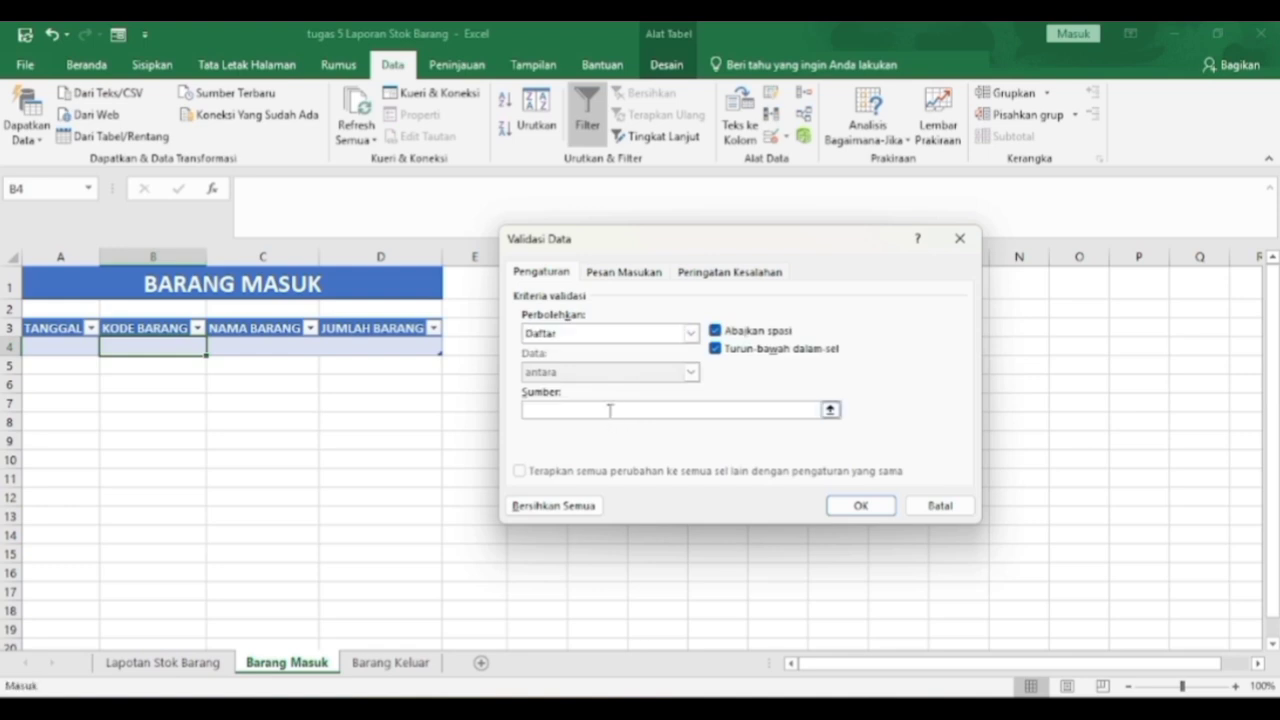
{"action": "left_click", "coordinate": [212, 668]}
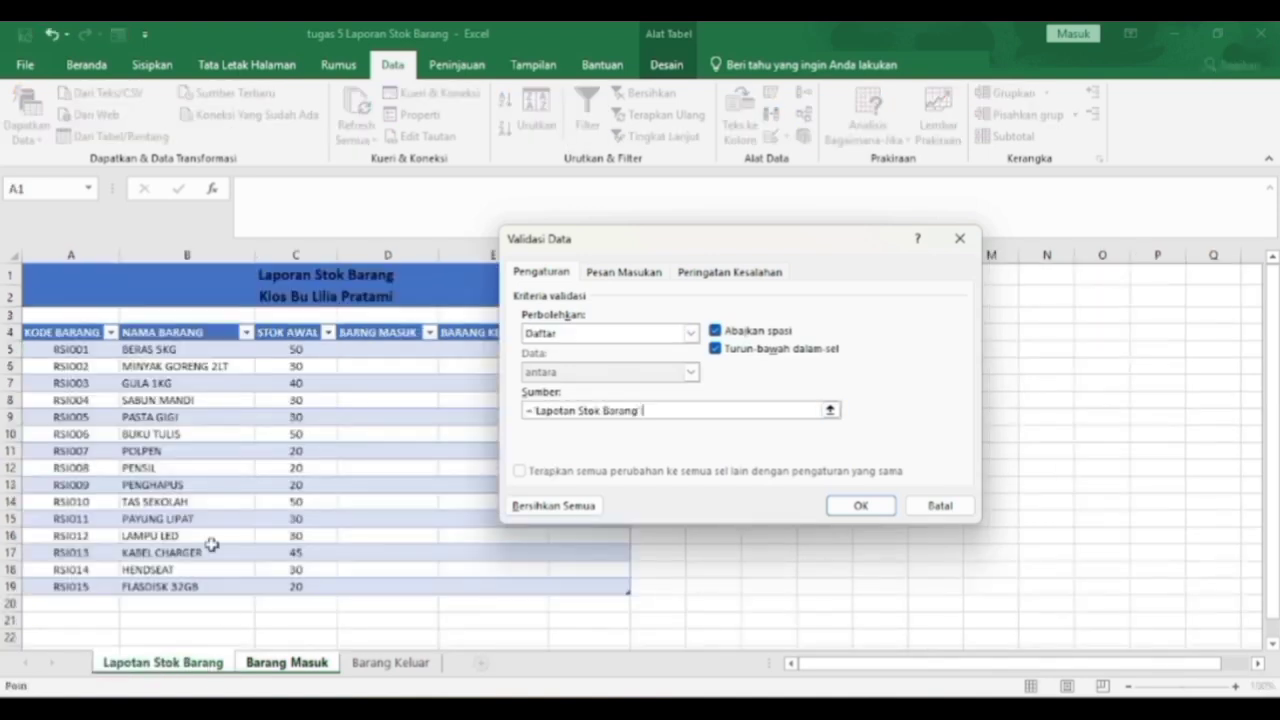
{"action": "left_click", "coordinate": [104, 352]}
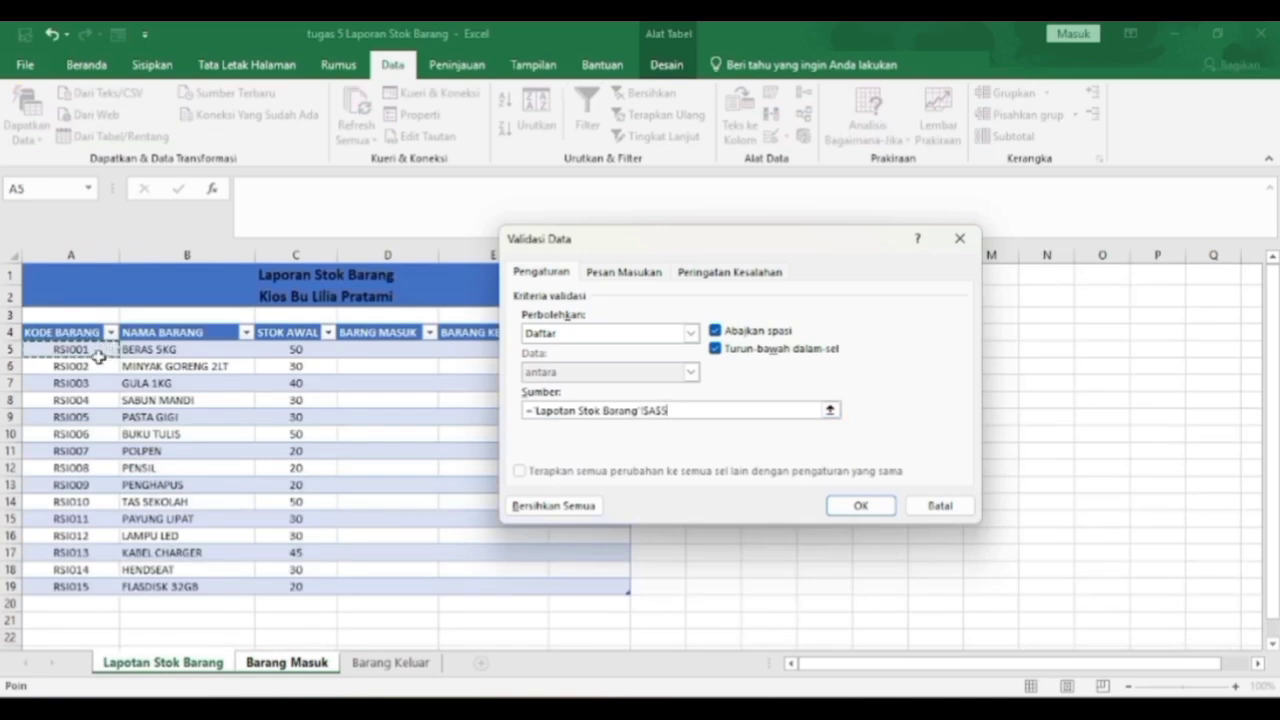
{"action": "left_click_drag", "start_coordinate": [104, 348], "coordinate": [103, 588]}
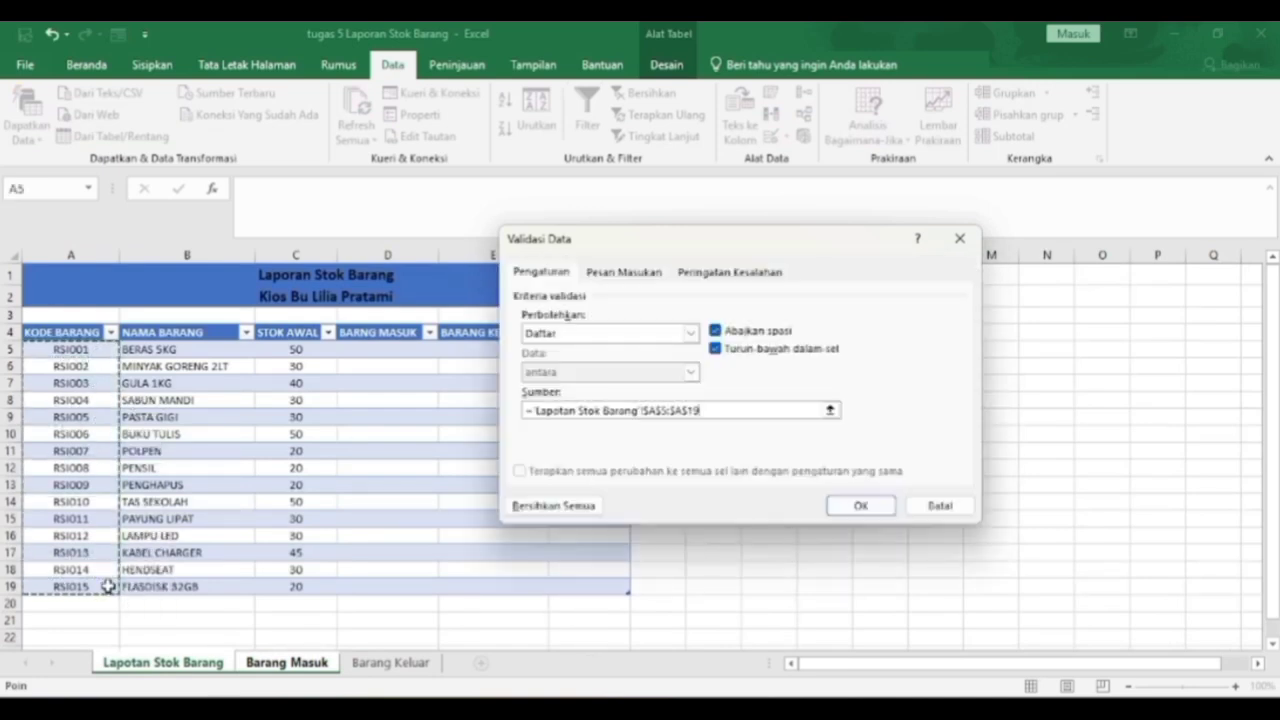
{"action": "left_click", "coordinate": [860, 506]}
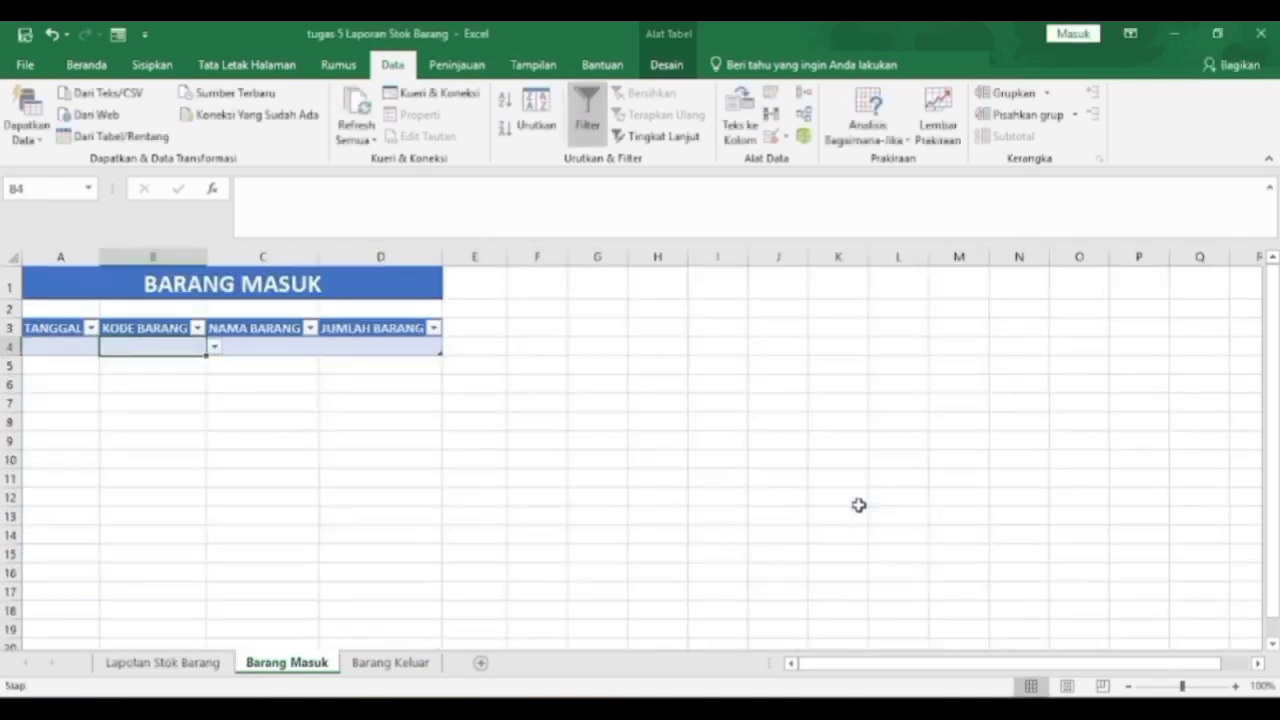
Begin an IFERROR formula in cell C4 under NAMA BARANG with a nested VLOOKUP using [KODE BARANG] as its lookup value
{"action": "left_click", "coordinate": [286, 346]}
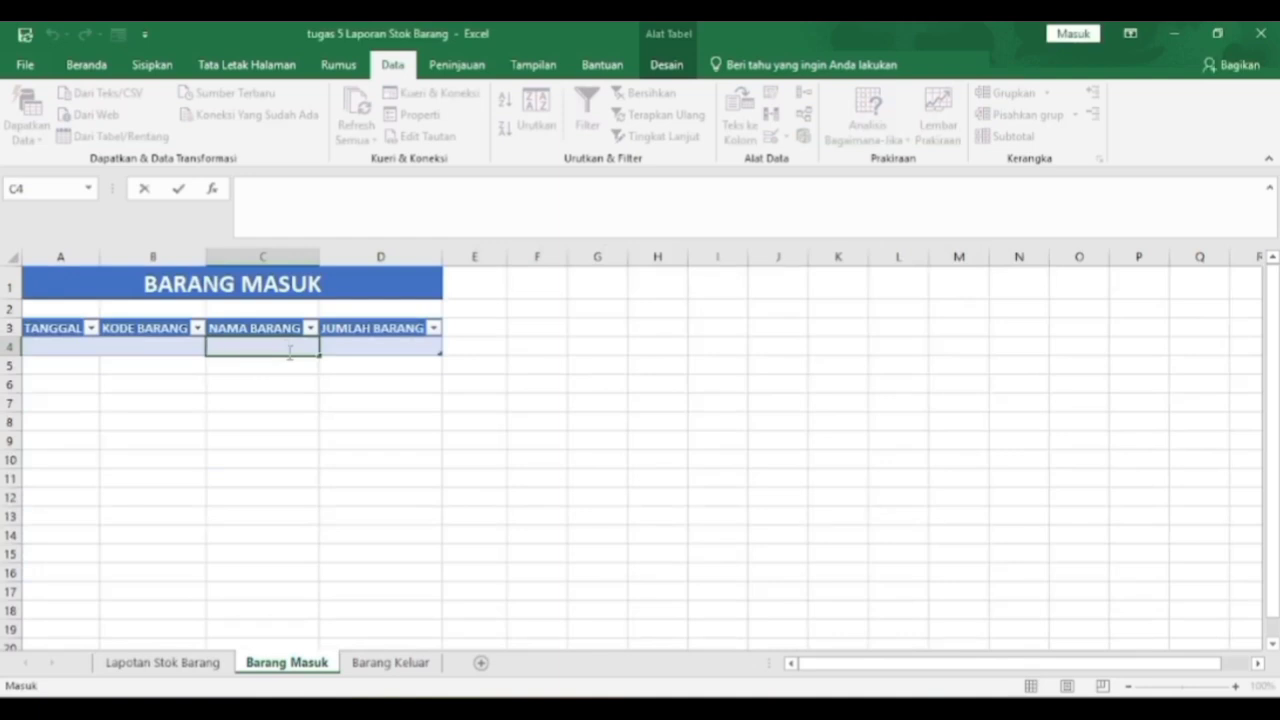
{"action": "type", "text": "=if"}
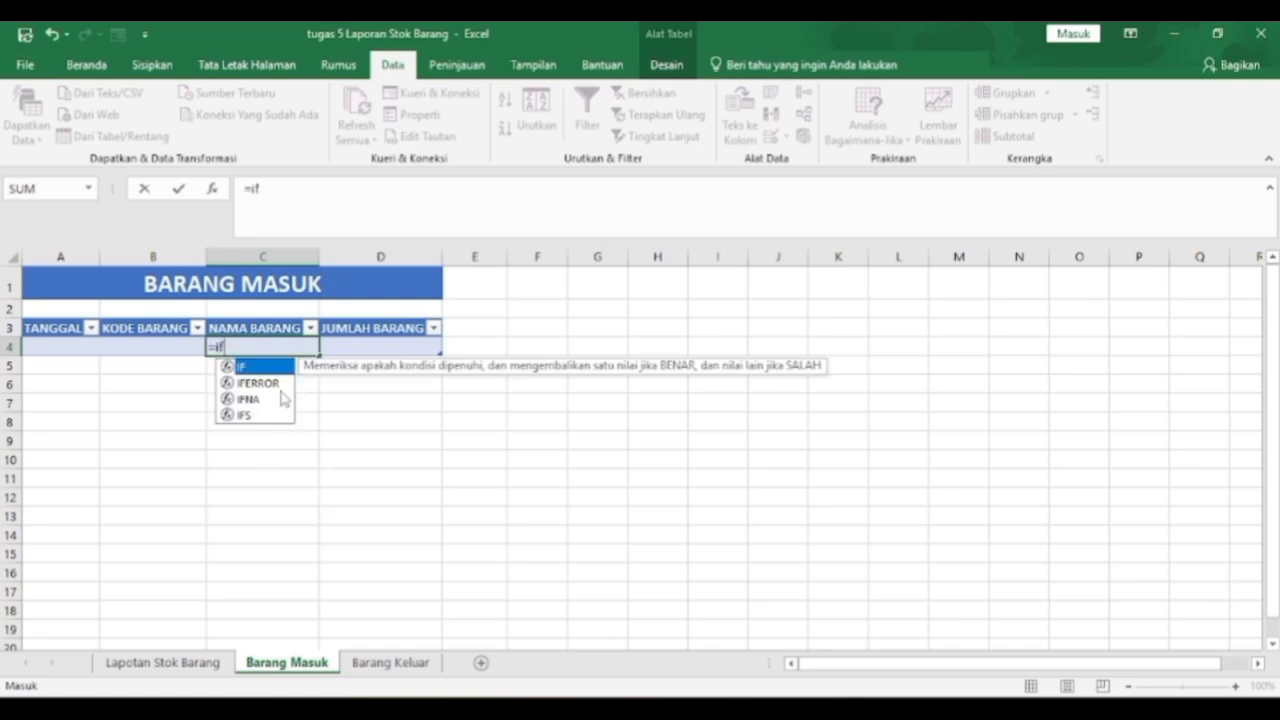
{"action": "double_click", "coordinate": [279, 385]}
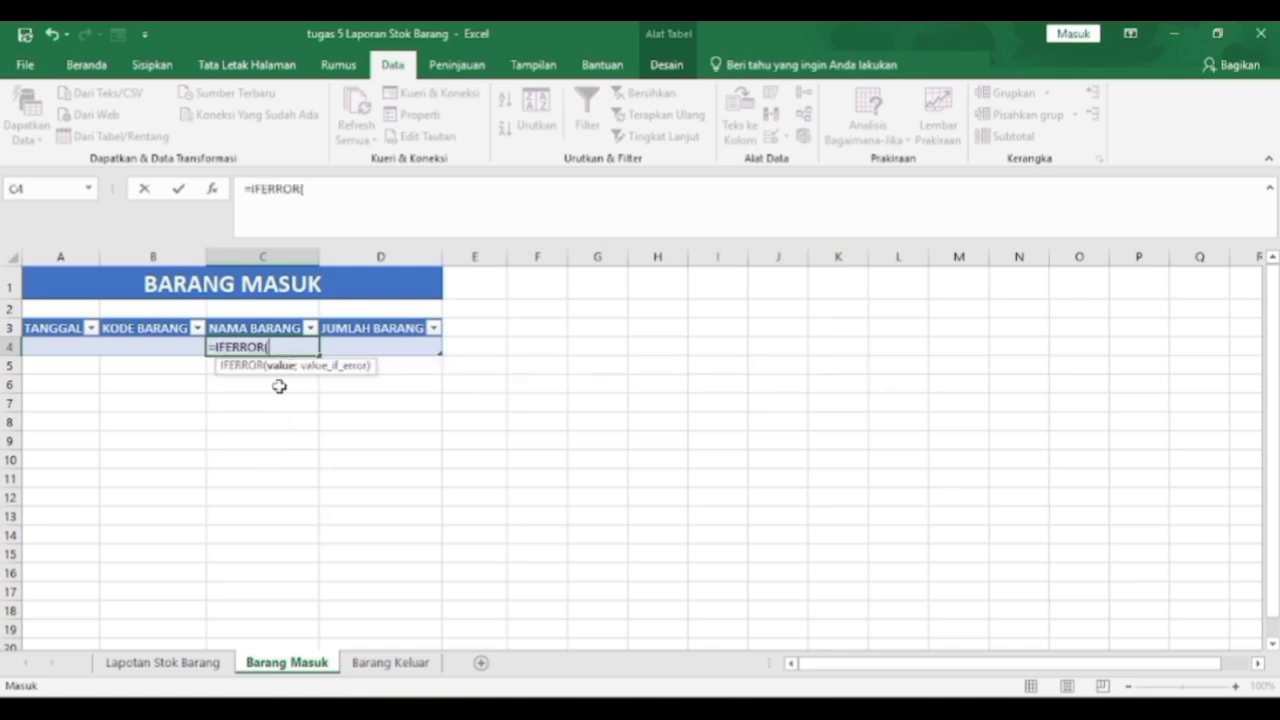
{"action": "type", "text": "vl"}
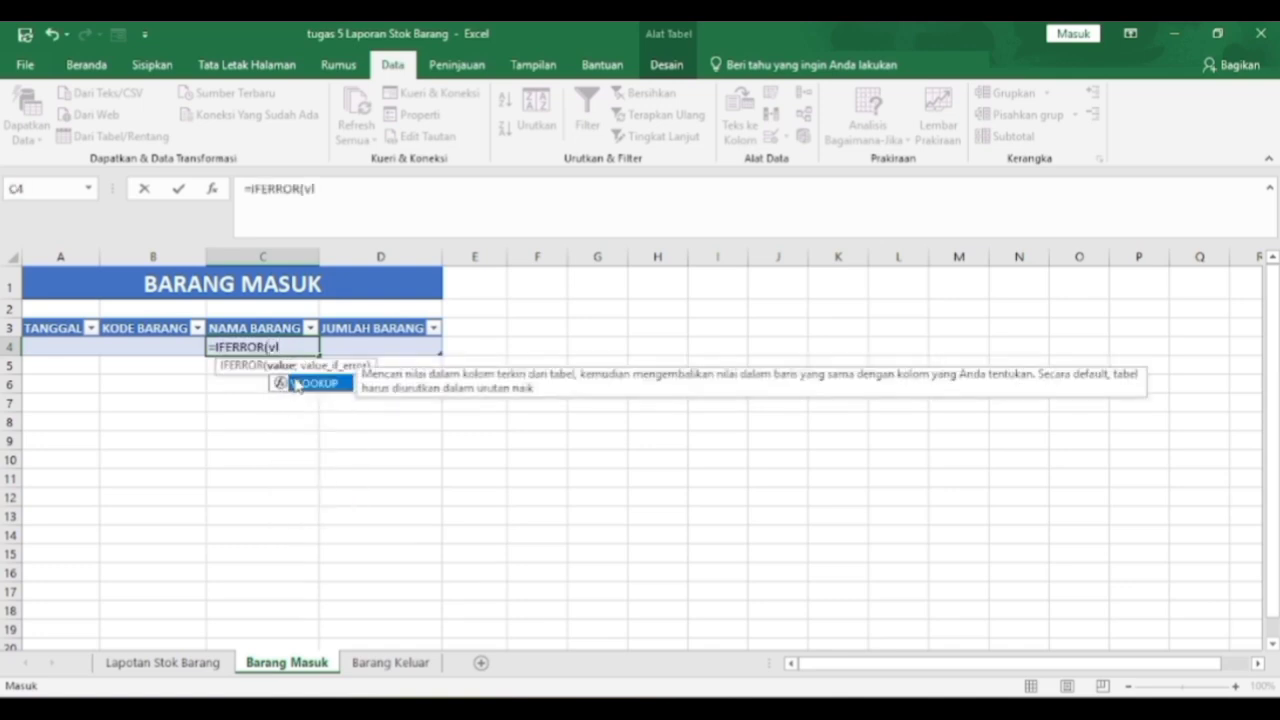
{"action": "double_click", "coordinate": [310, 384]}
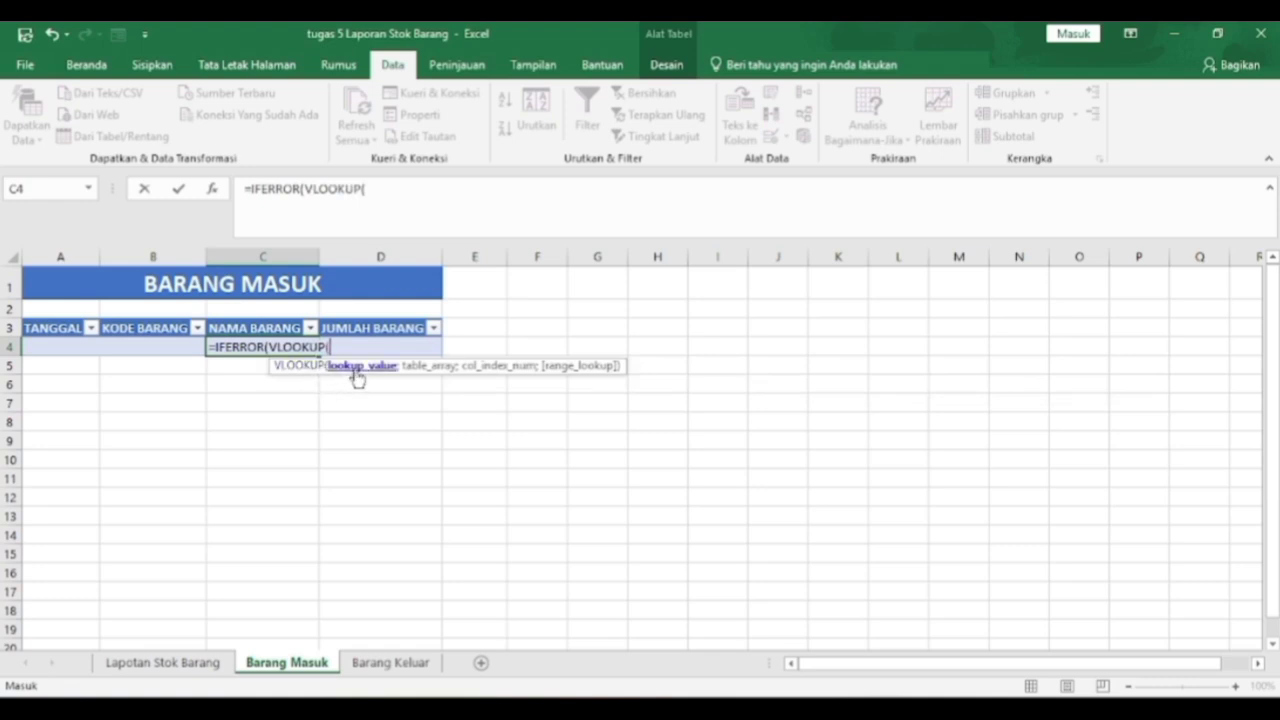
{"action": "left_click", "coordinate": [177, 349]}
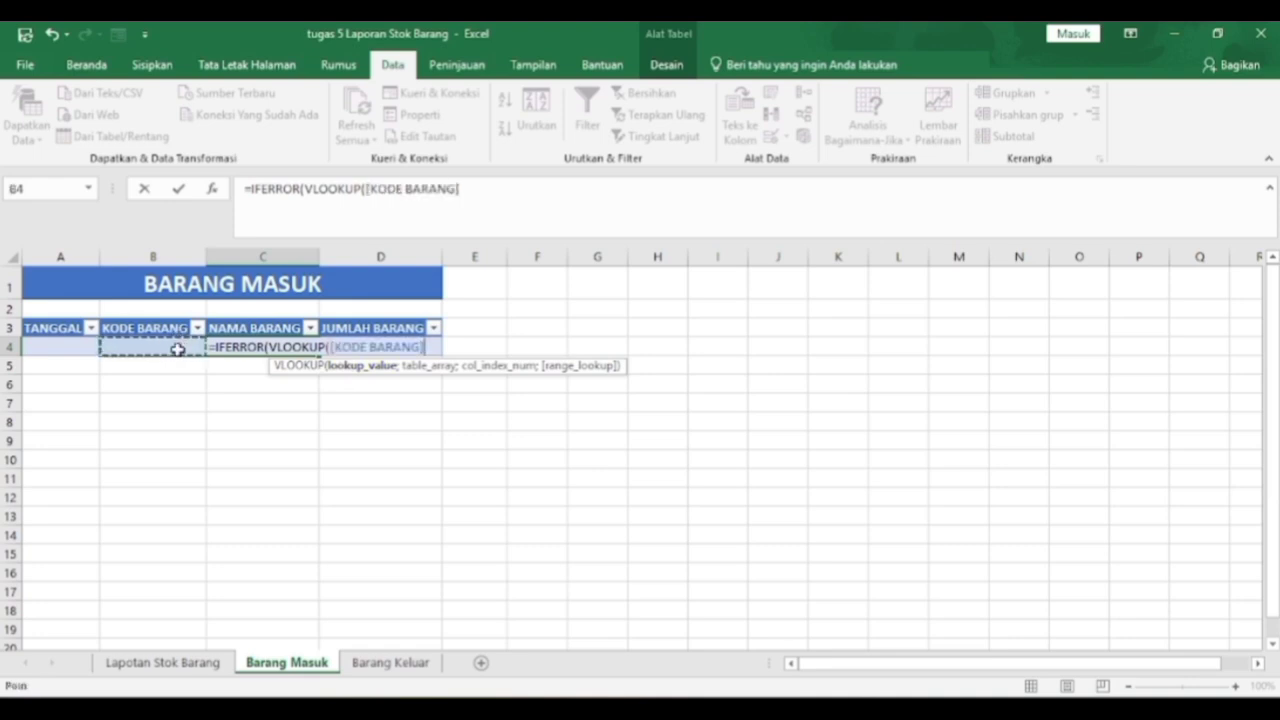
{"action": "type", "text": ";"}
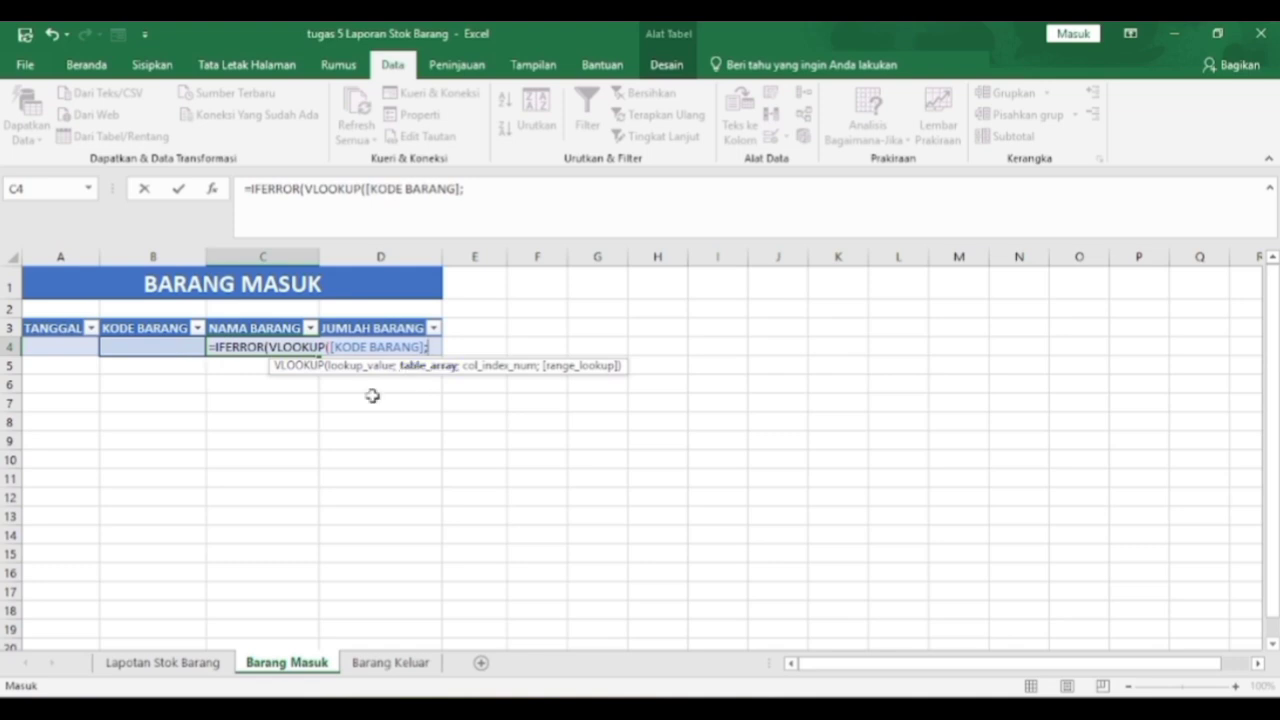
Set the VLOOKUP table array to the absolute range $A$5:$B$18 on the Lapotan Stok Barang sheet
{"action": "left_click", "coordinate": [162, 663]}
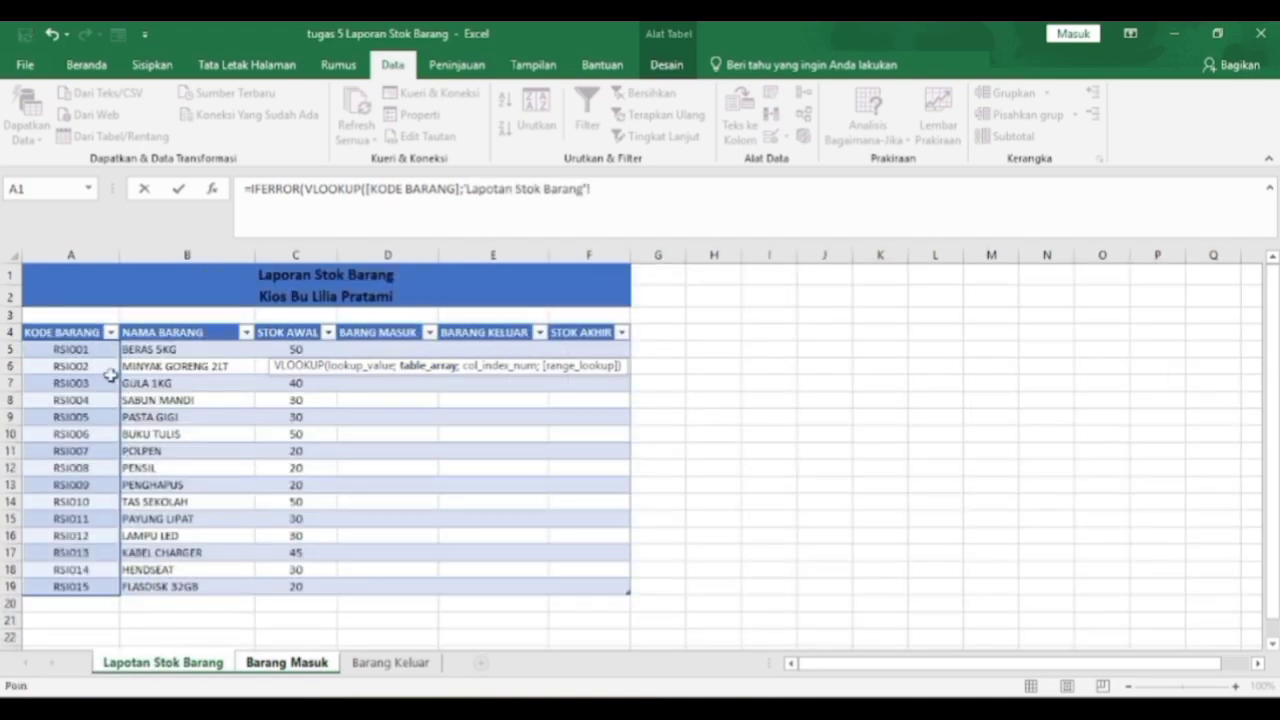
{"action": "left_click_drag", "start_coordinate": [93, 348], "coordinate": [166, 582]}
{"action": "left_click", "coordinate": [160, 585]}
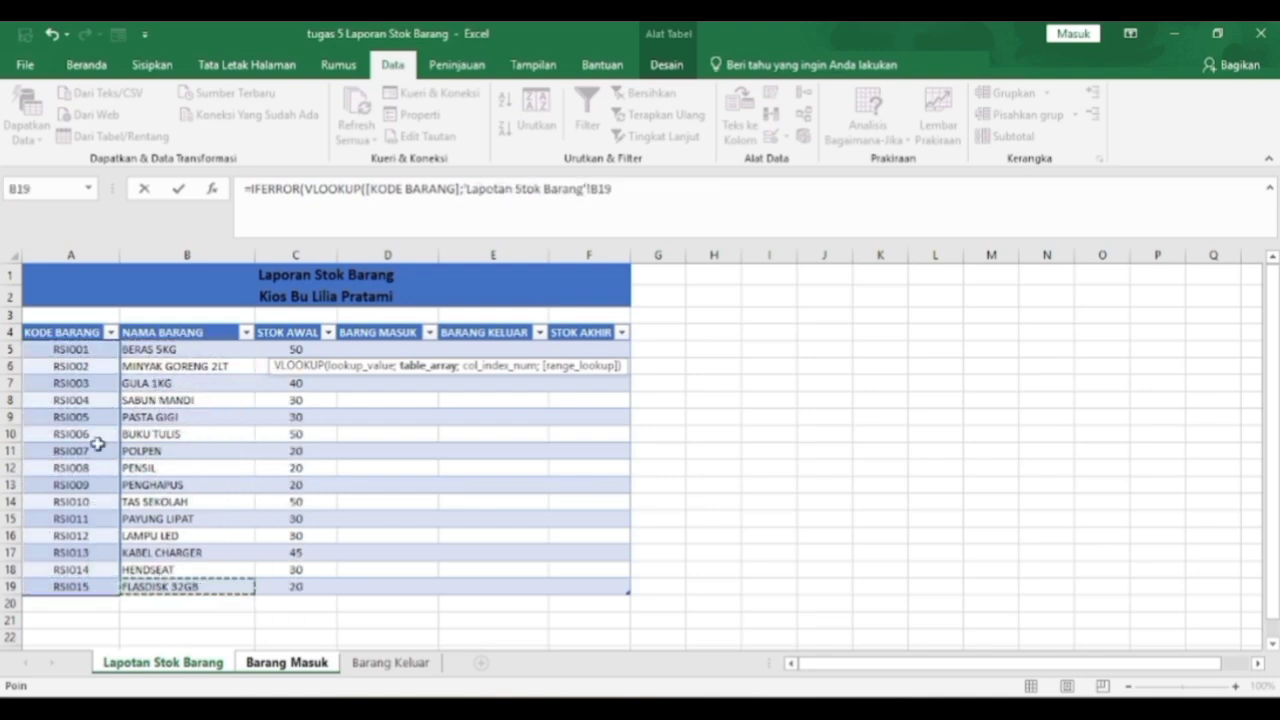
{"action": "left_click_drag", "start_coordinate": [93, 348], "coordinate": [175, 570]}
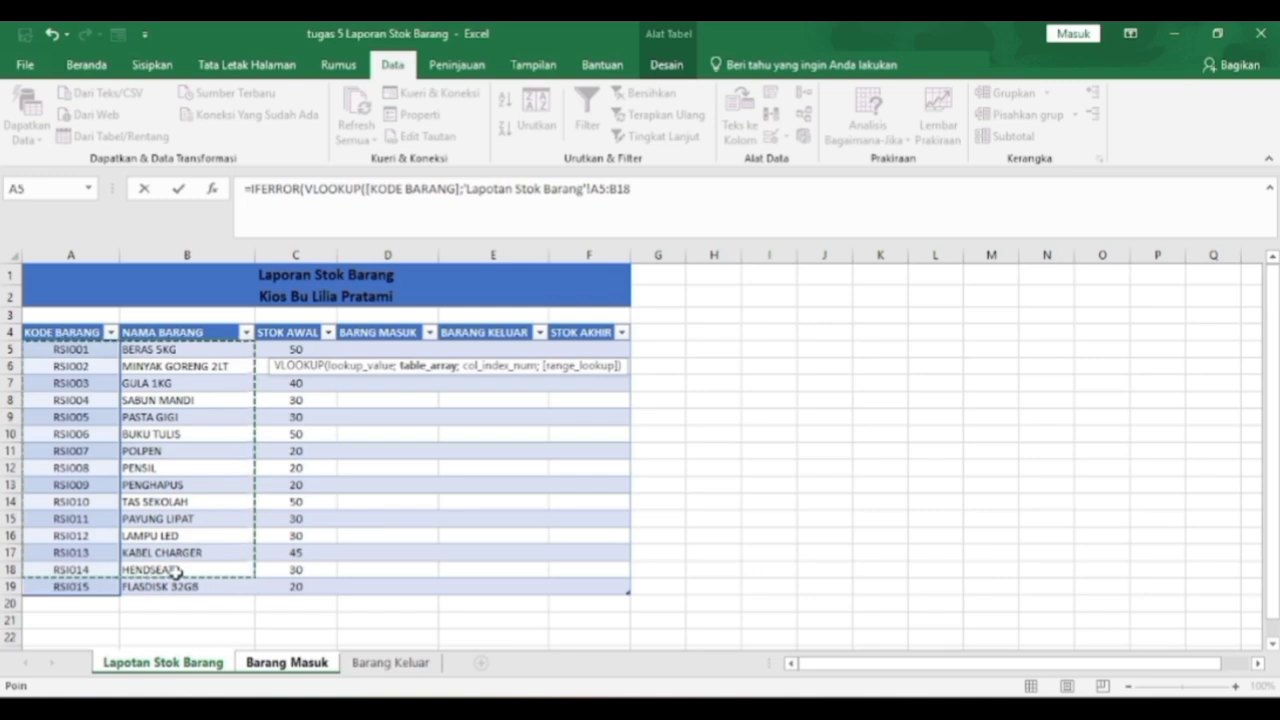
{"action": "key", "text": "F4"}
{"action": "type", "text": ";"}
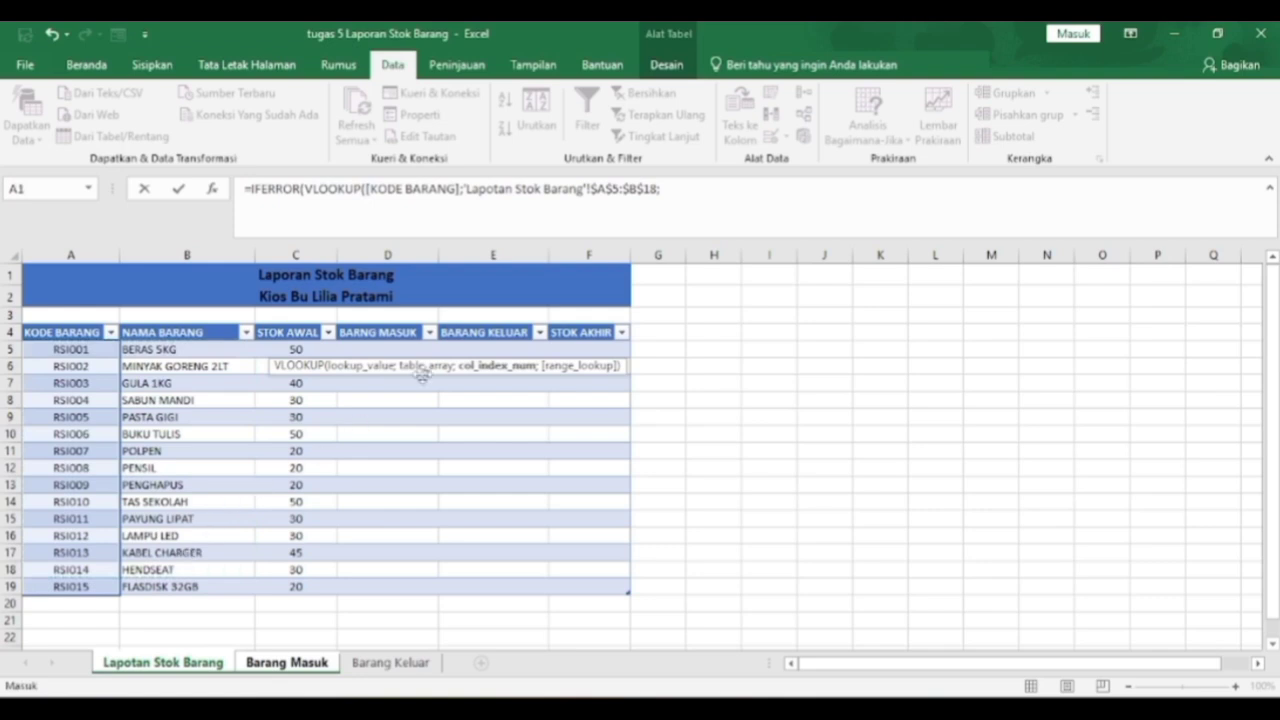
Complete the C4 formula with column index 2, exact match FALSE and an empty string "" as the IFERROR fallback, and enter it
{"action": "left_click", "coordinate": [675, 194]}
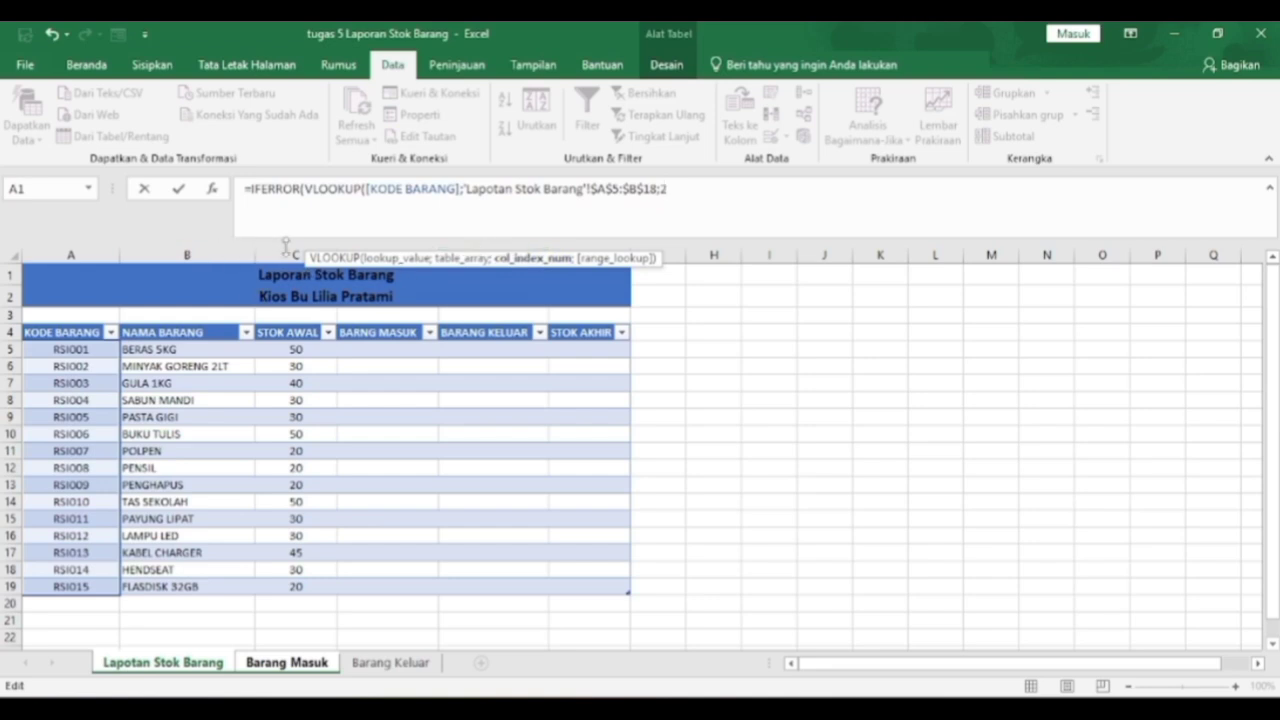
{"action": "type", "text": ";"}
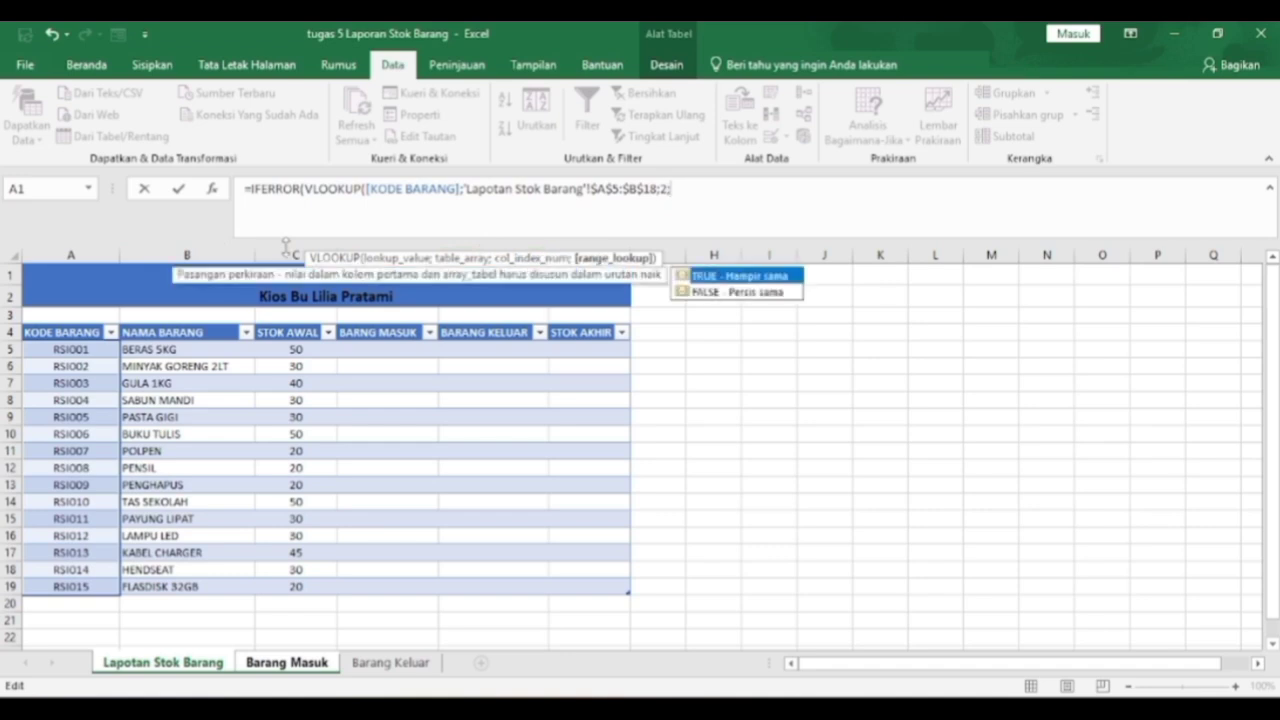
{"action": "double_click", "coordinate": [726, 292]}
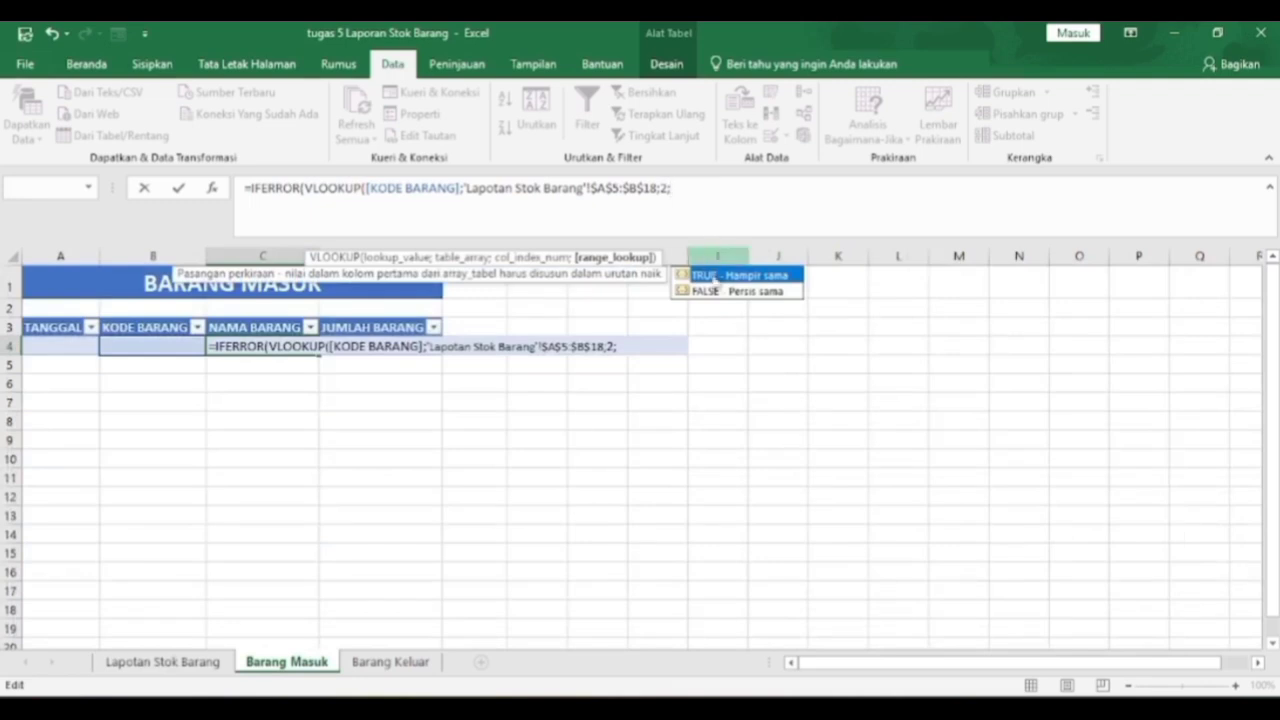
{"action": "double_click", "coordinate": [706, 291]}
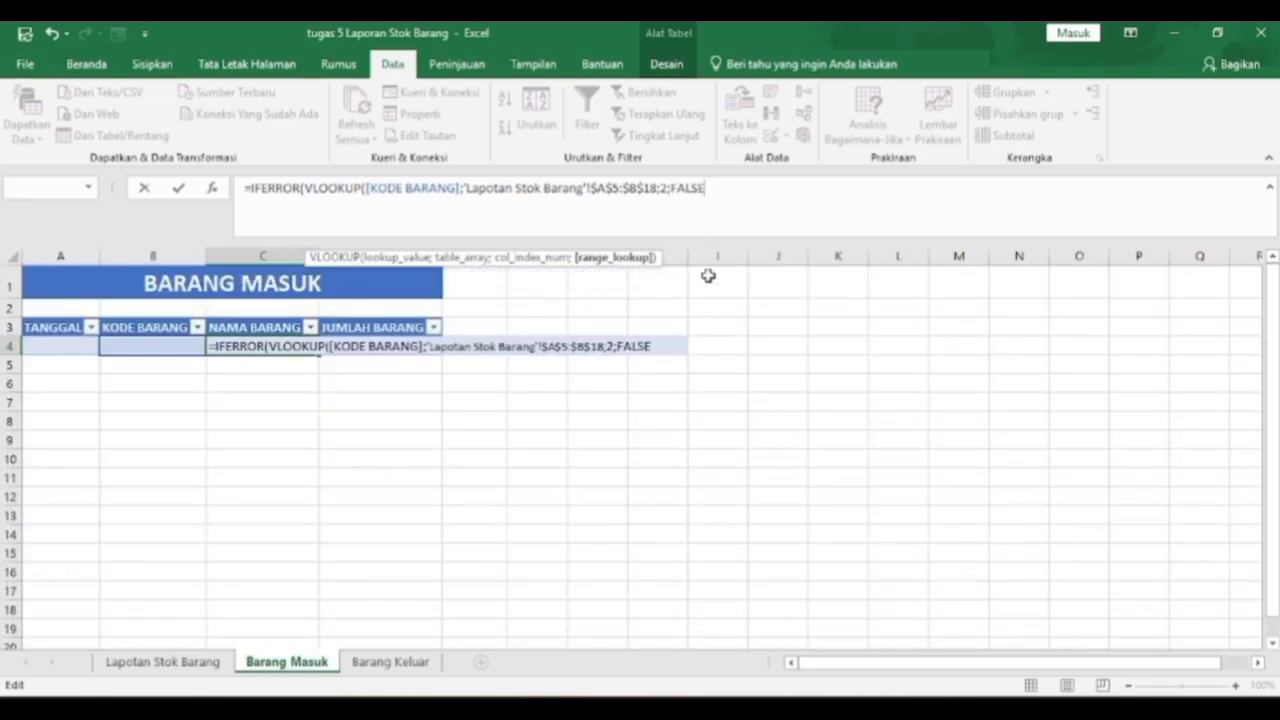
{"action": "type", "text": ")"}
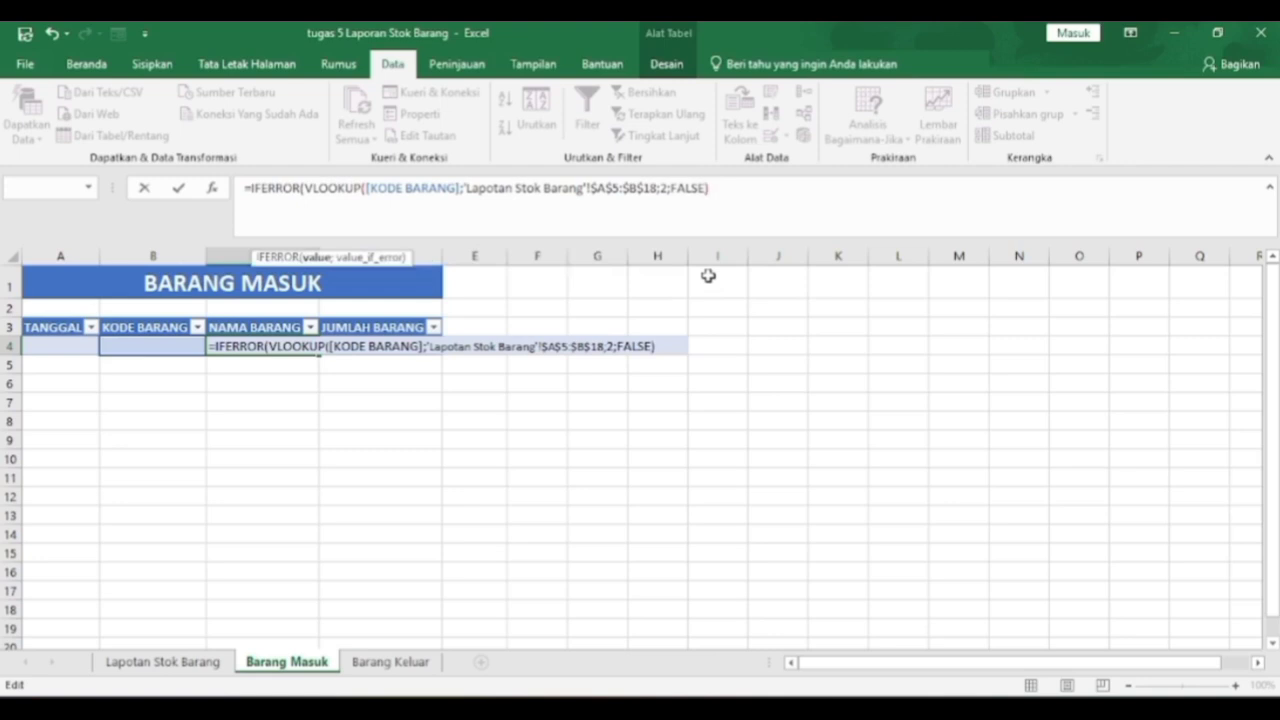
{"action": "type", "text": ";"}
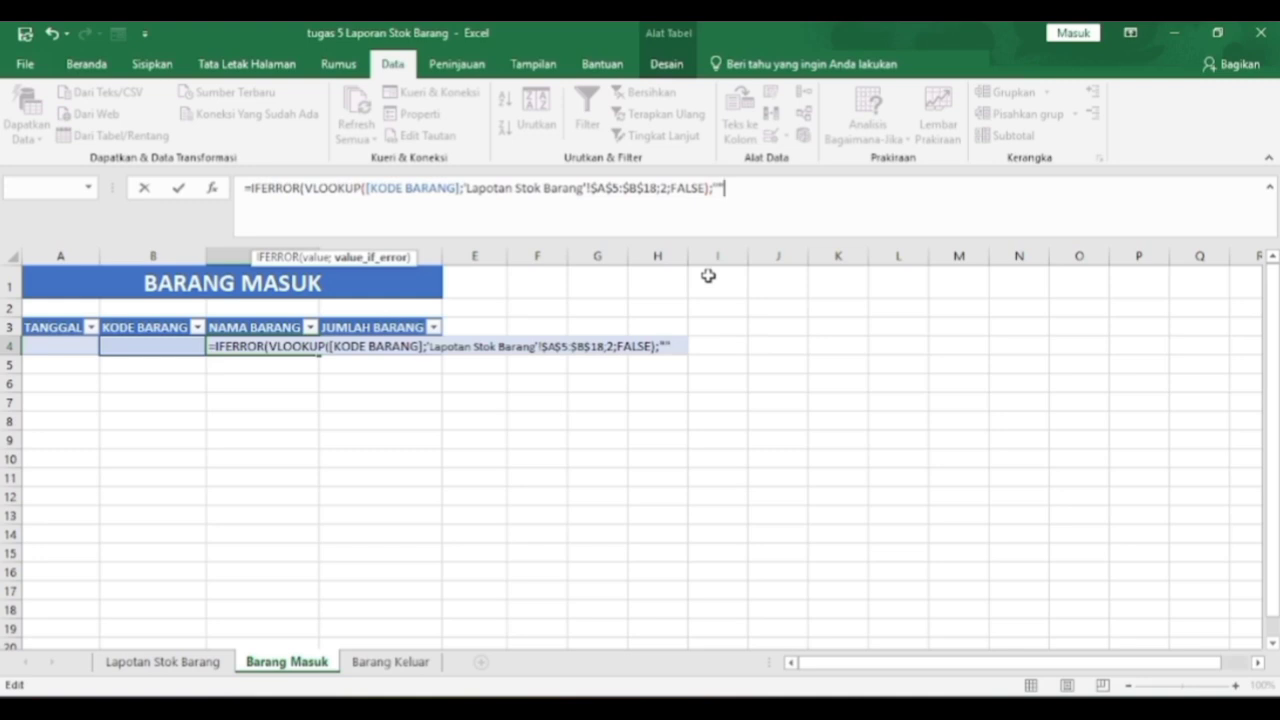
{"action": "type", "text": "\"\")"}
{"action": "key", "text": "Return"}
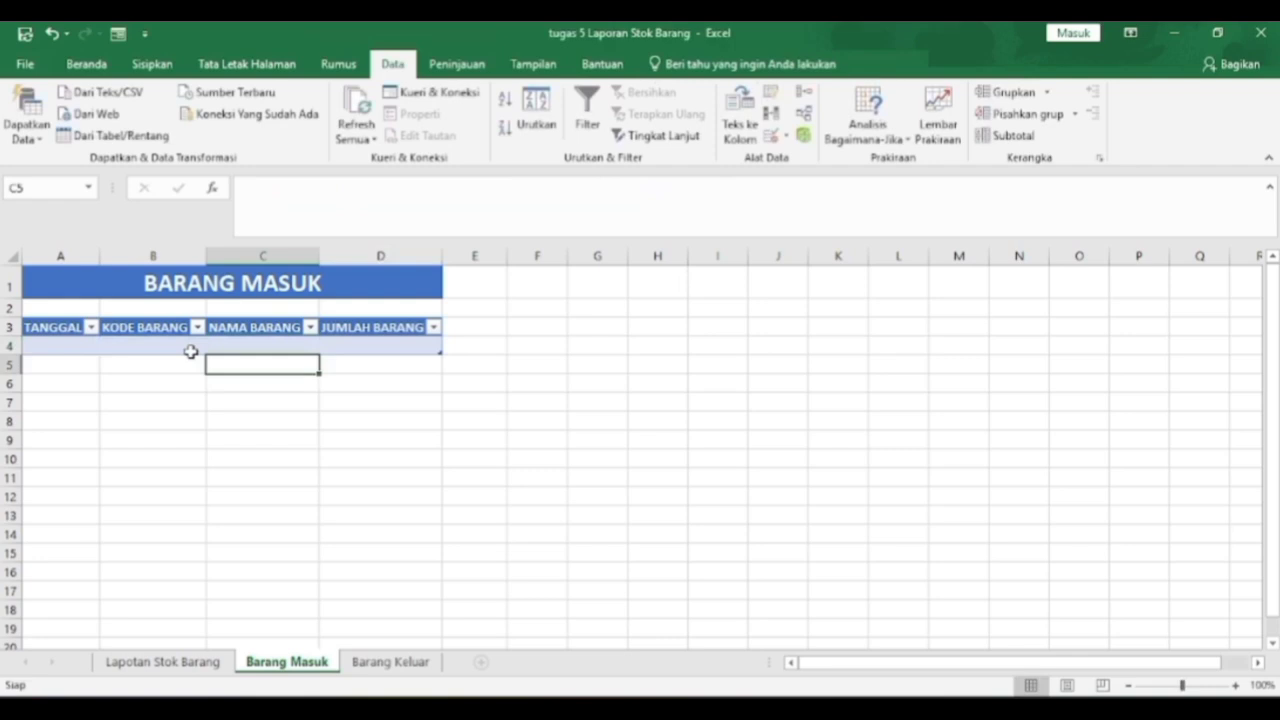
Choose item code RSI001 from the list in cell B4 on the Barang Masuk sheet
{"action": "left_click", "coordinate": [118, 348]}
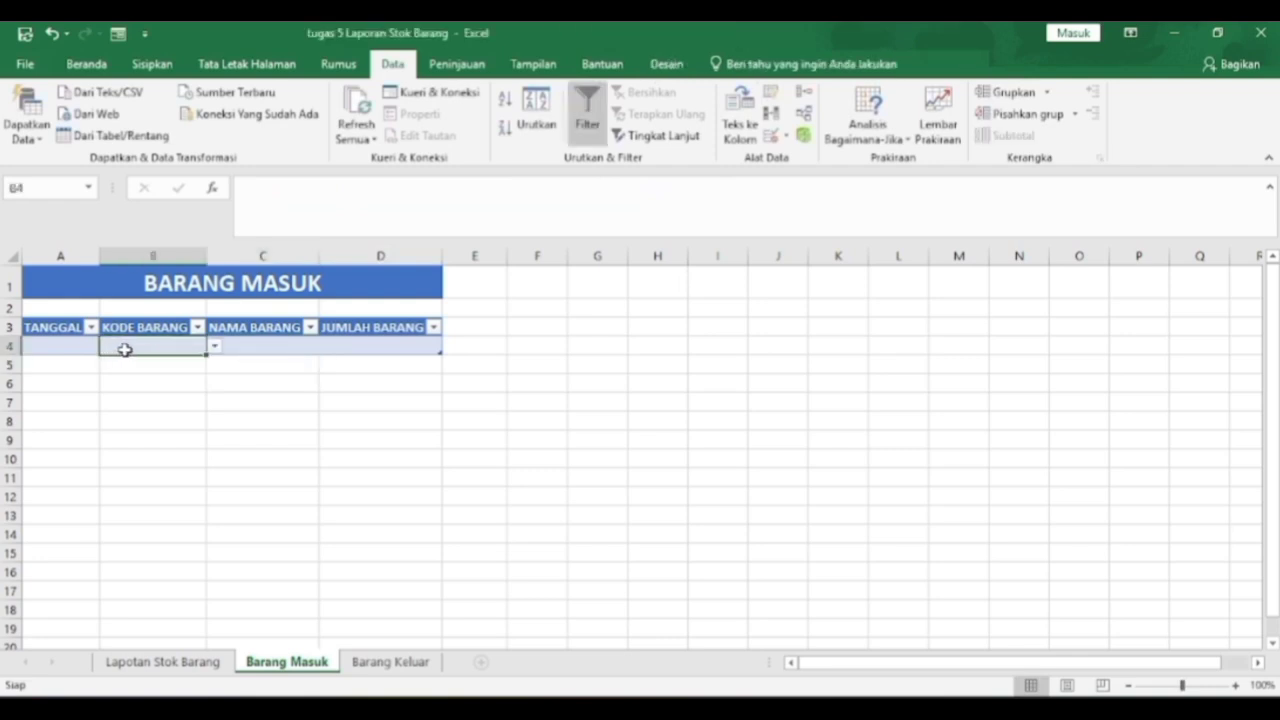
{"action": "left_click", "coordinate": [214, 347]}
{"action": "left_click", "coordinate": [188, 360]}
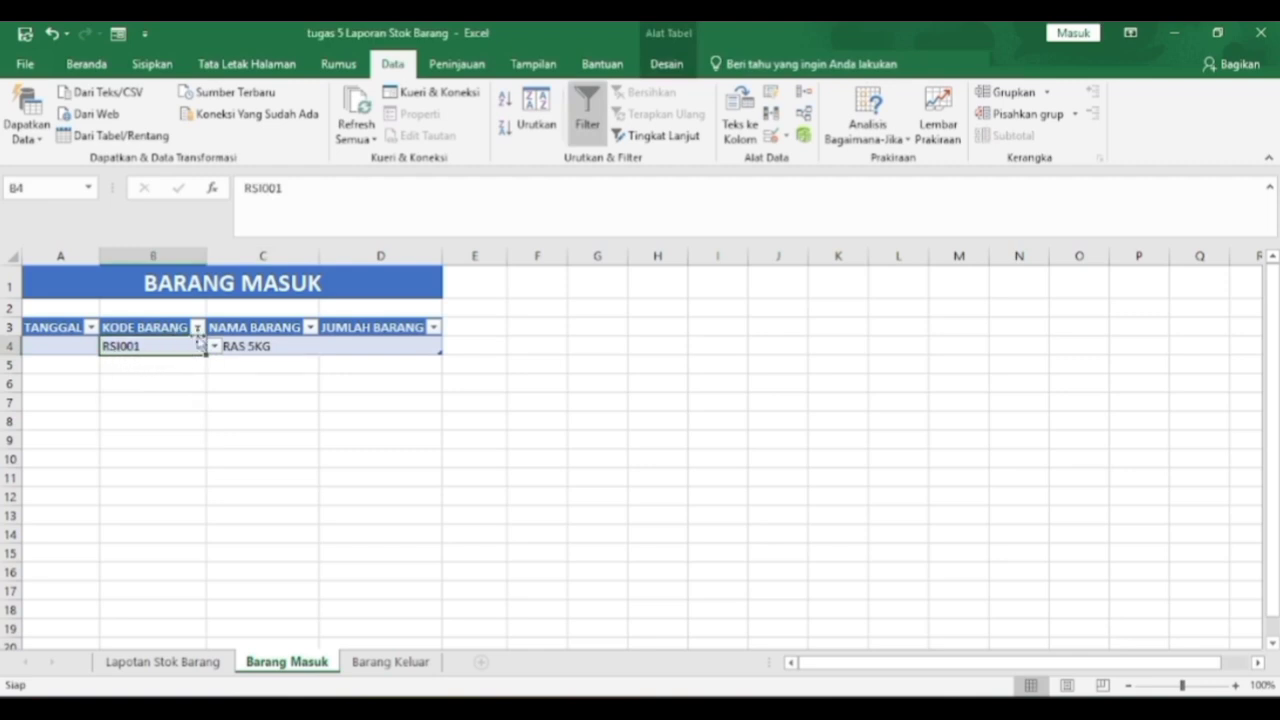
{"action": "left_click", "coordinate": [290, 356]}
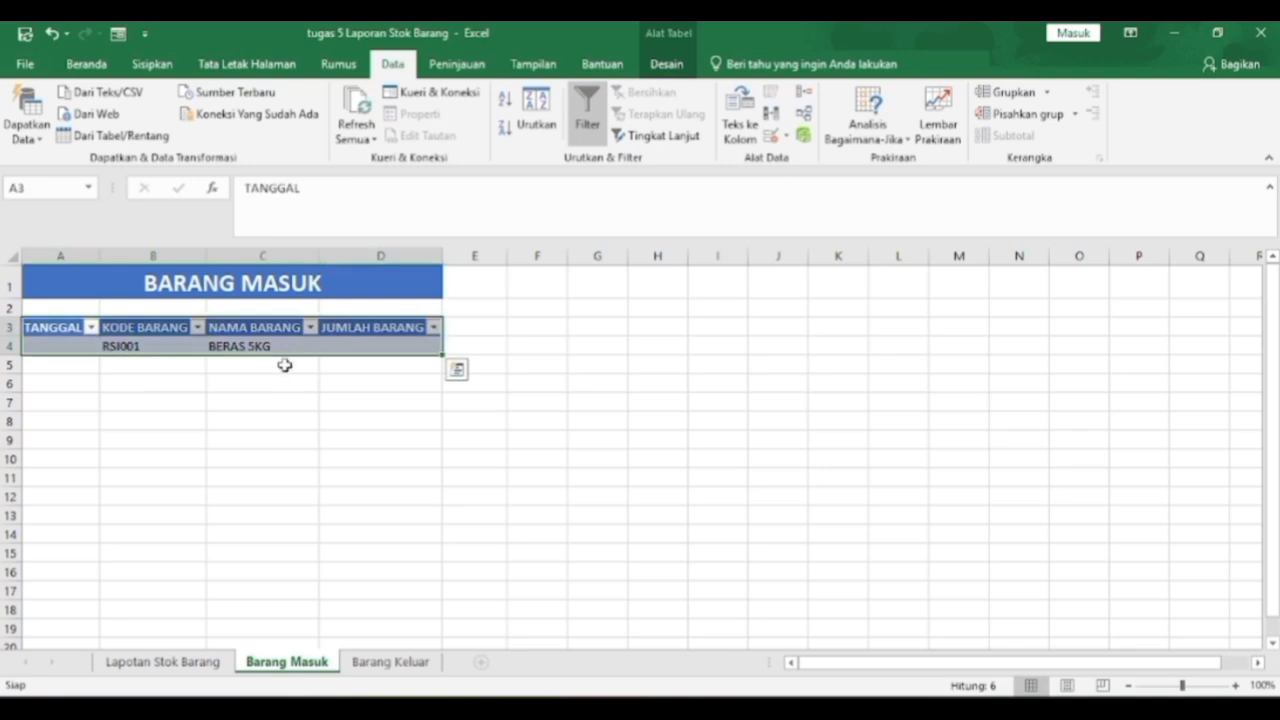
{"action": "left_click", "coordinate": [268, 366]}
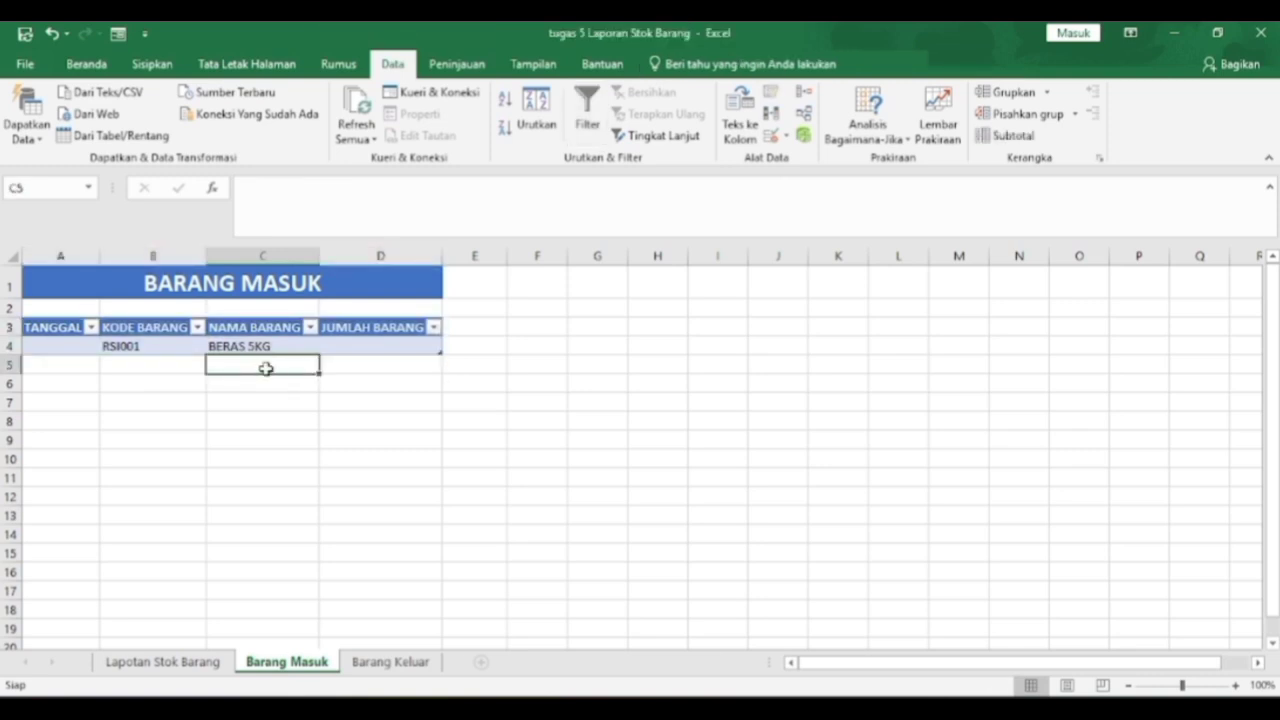
Start a data validation rule for cell B4 under KODE BARANG on the Barang Keluar sheet, allowing a list (Daftar)
{"action": "left_click", "coordinate": [390, 662]}
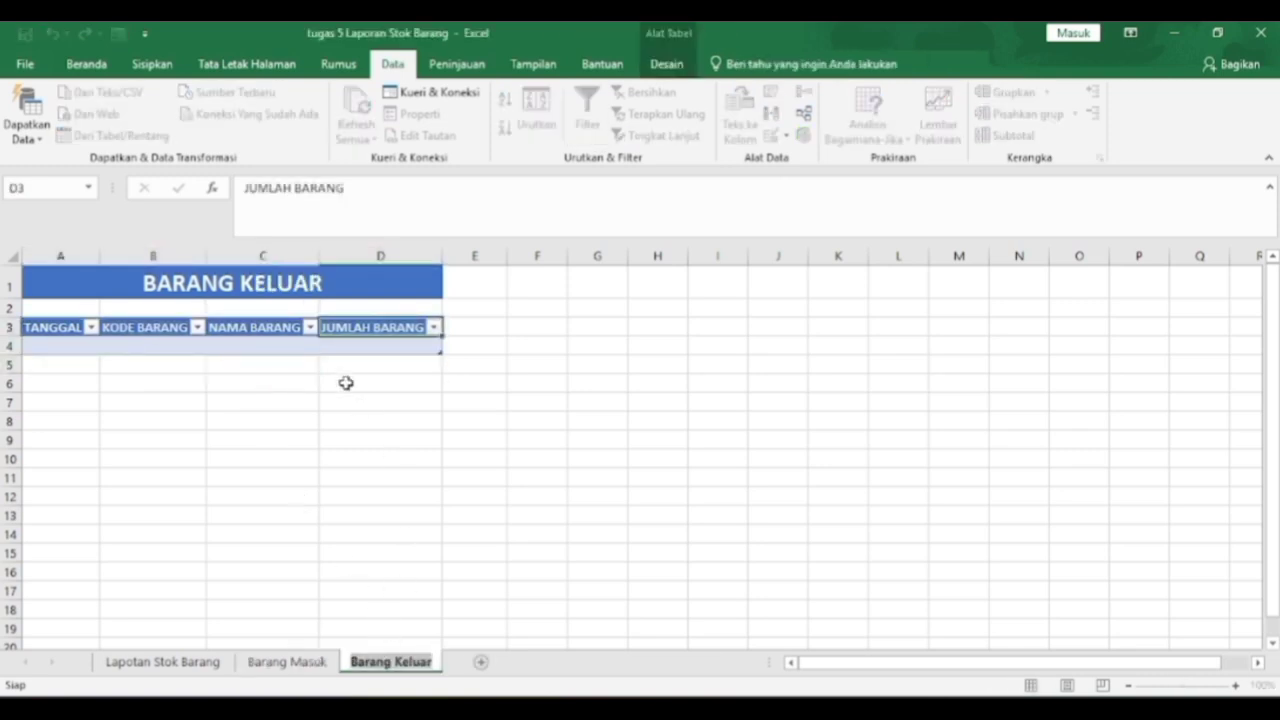
{"action": "left_click", "coordinate": [176, 349]}
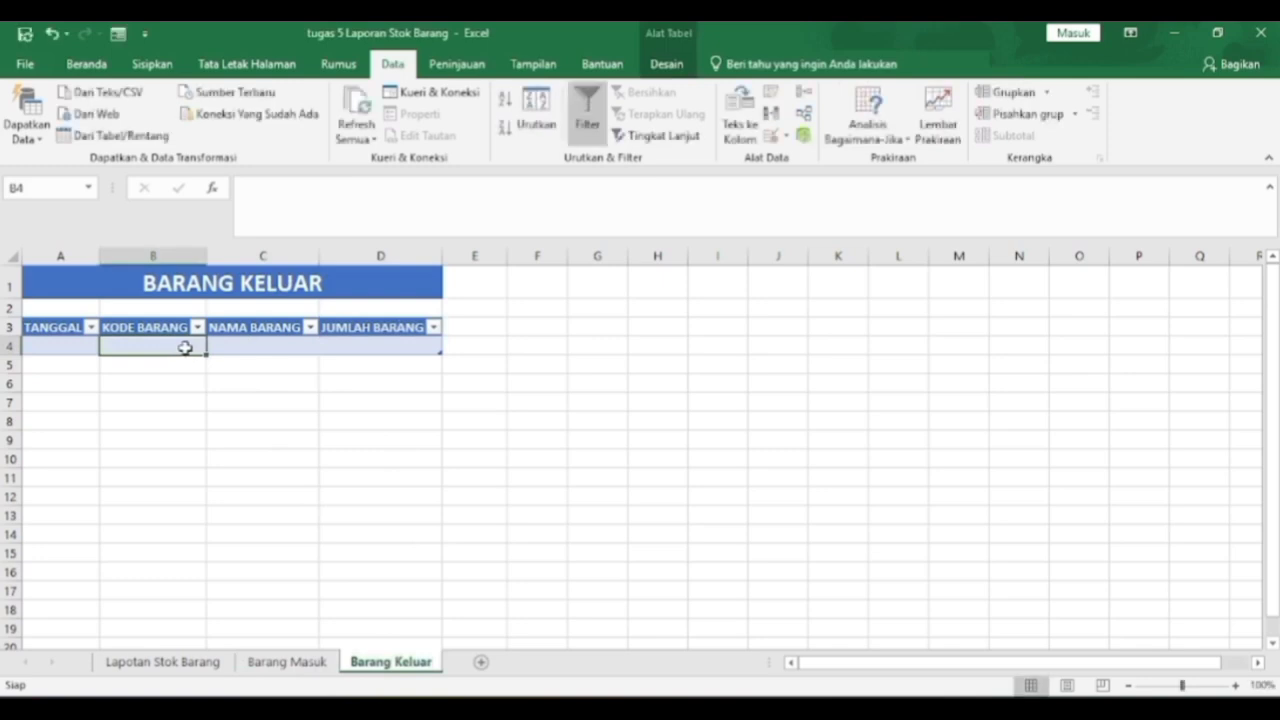
{"action": "left_click", "coordinate": [786, 140]}
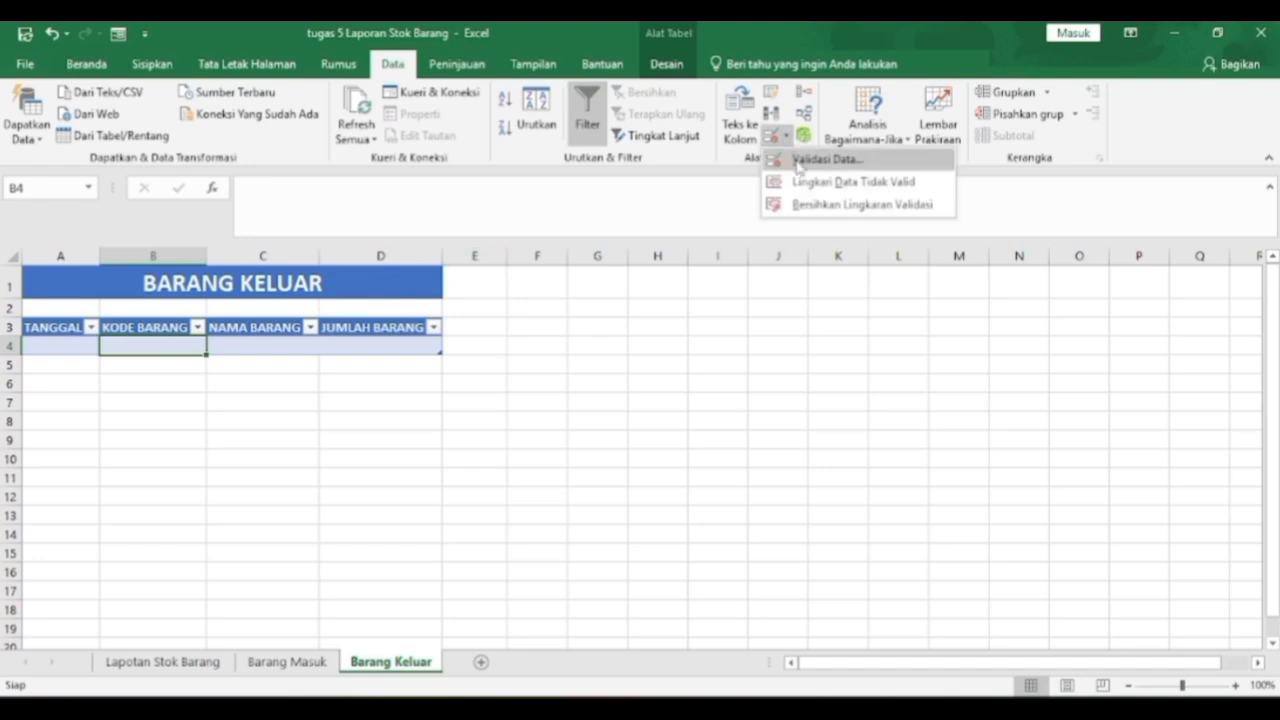
{"action": "left_click", "coordinate": [798, 161]}
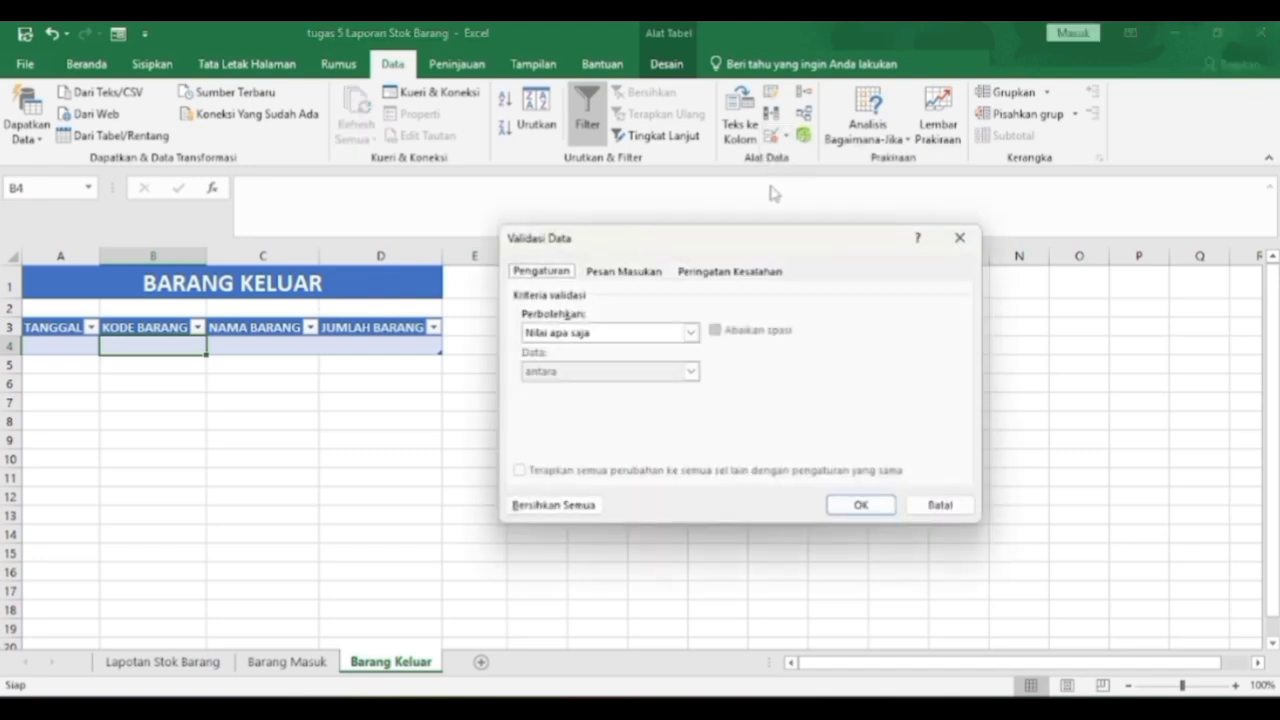
{"action": "left_click", "coordinate": [690, 333]}
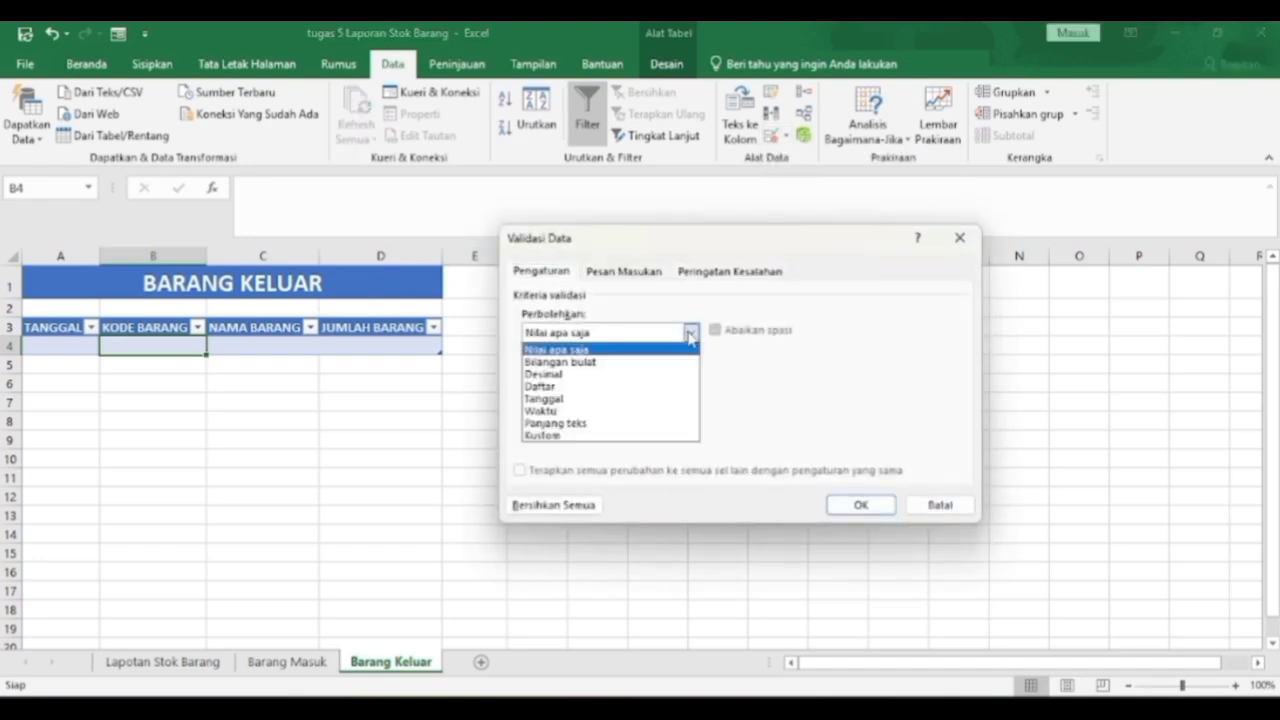
{"action": "left_click", "coordinate": [636, 387]}
{"action": "left_click", "coordinate": [632, 407]}
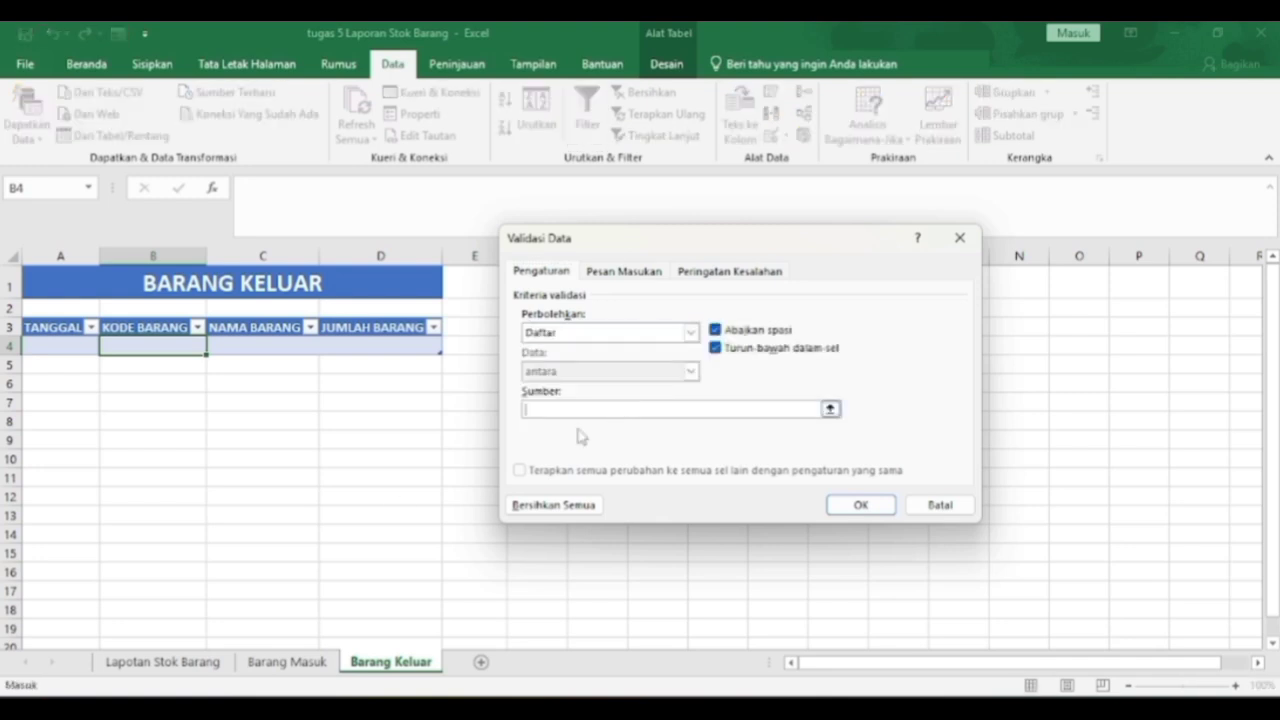
Set the Barang Keluar validation's list source to $A$5:$A$19 on the Lapotan Stok Barang sheet and apply the rule
{"action": "left_click", "coordinate": [173, 657]}
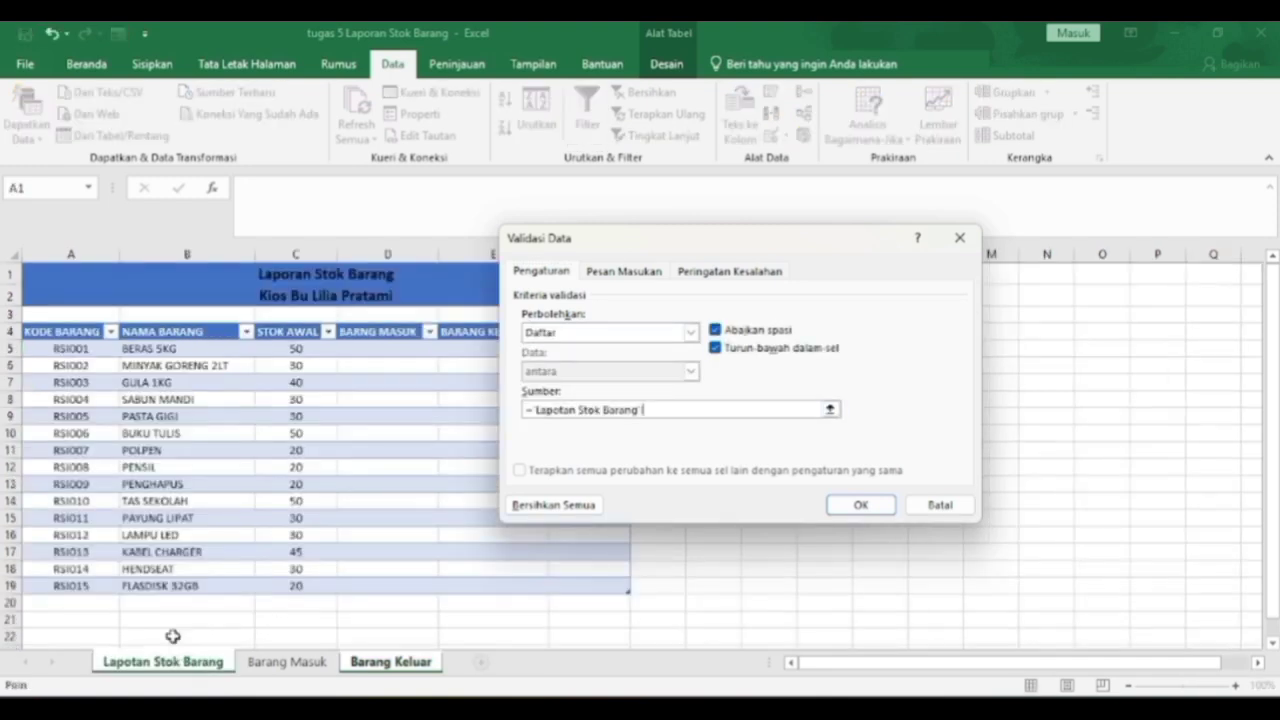
{"action": "left_click", "coordinate": [93, 350]}
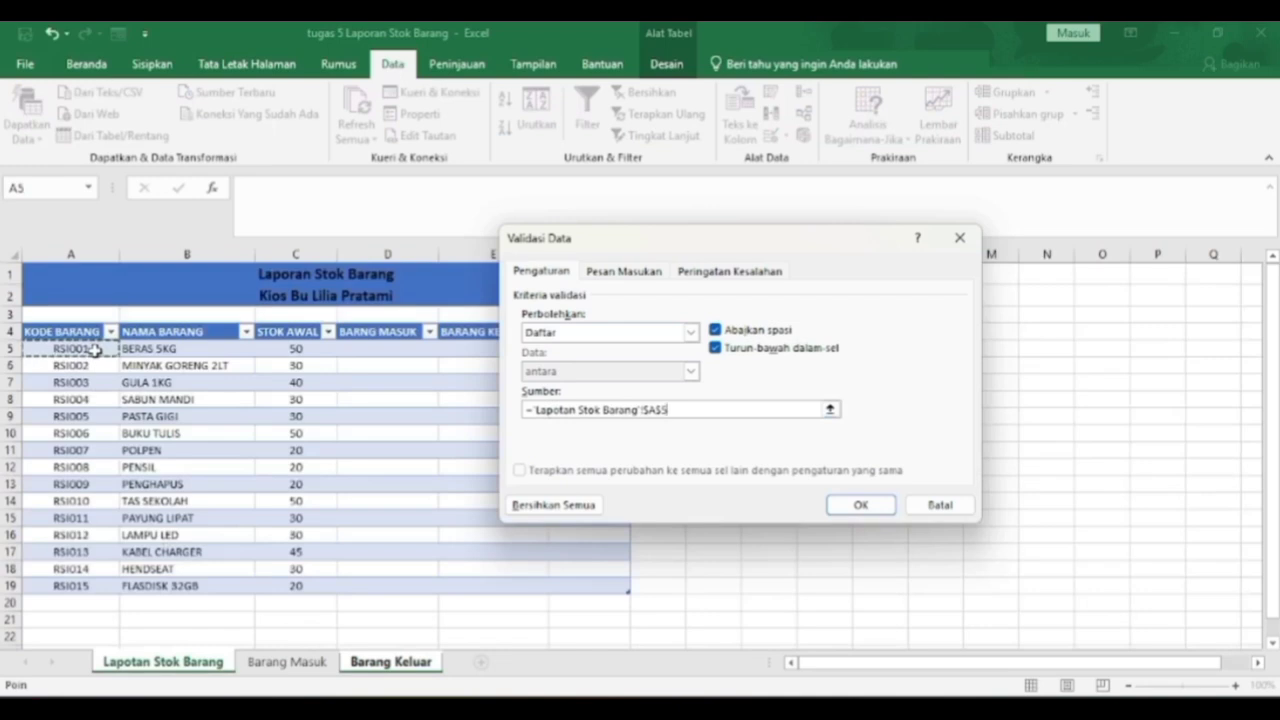
{"action": "left_click_drag", "start_coordinate": [110, 355], "coordinate": [111, 583]}
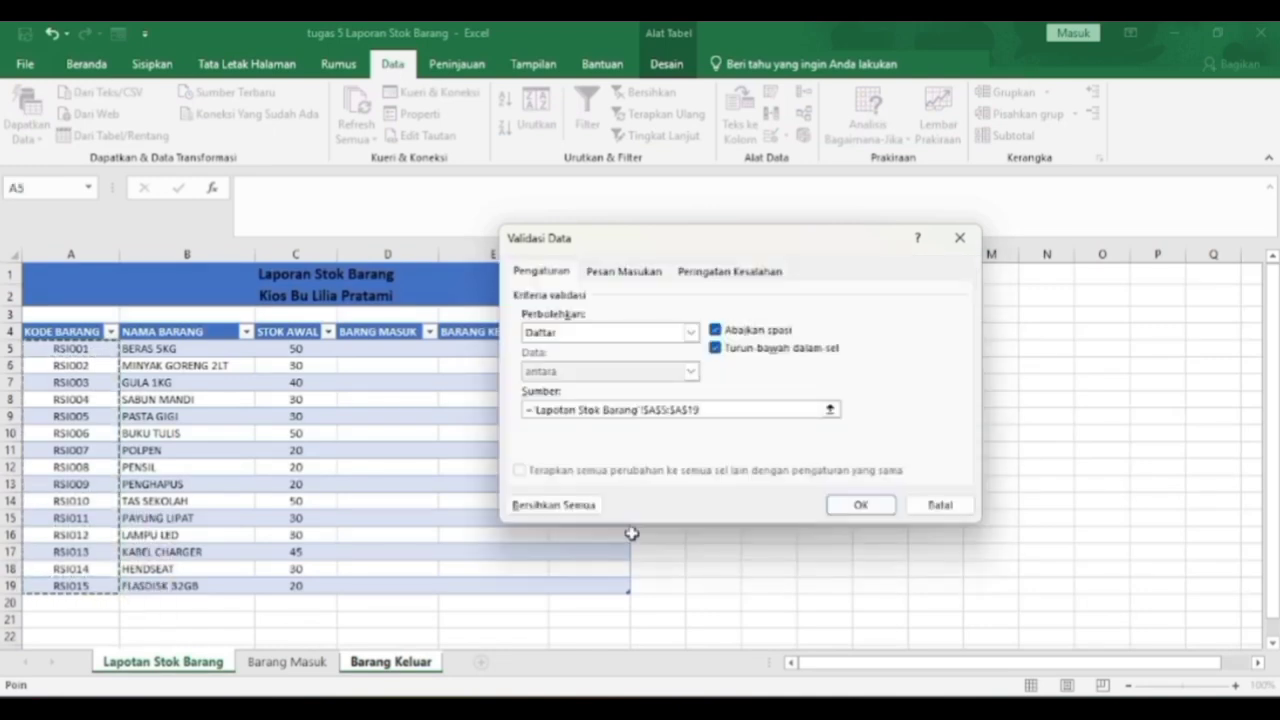
{"action": "left_click", "coordinate": [862, 506]}
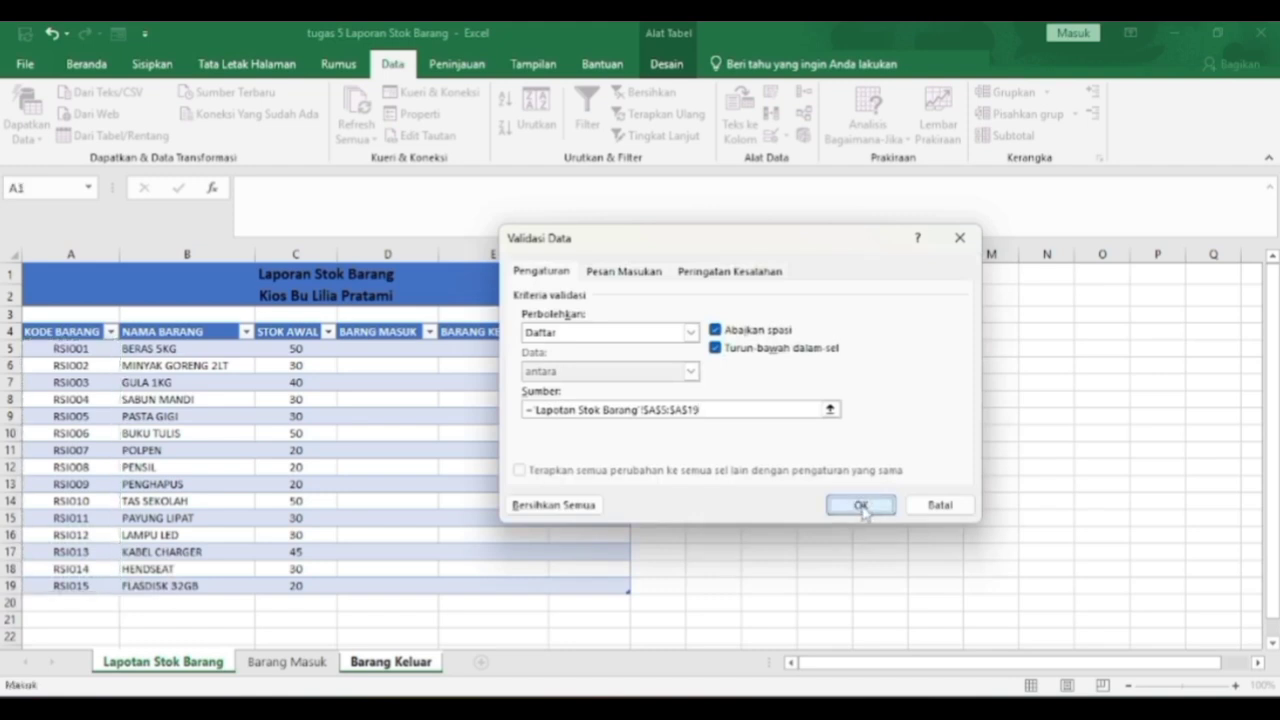
Copy the IFERROR/VLOOKUP formula text from cell C4 on the Barang Masuk sheet into cell C4 under NAMA BARANG on the Barang Keluar sheet
{"action": "left_click", "coordinate": [288, 347]}
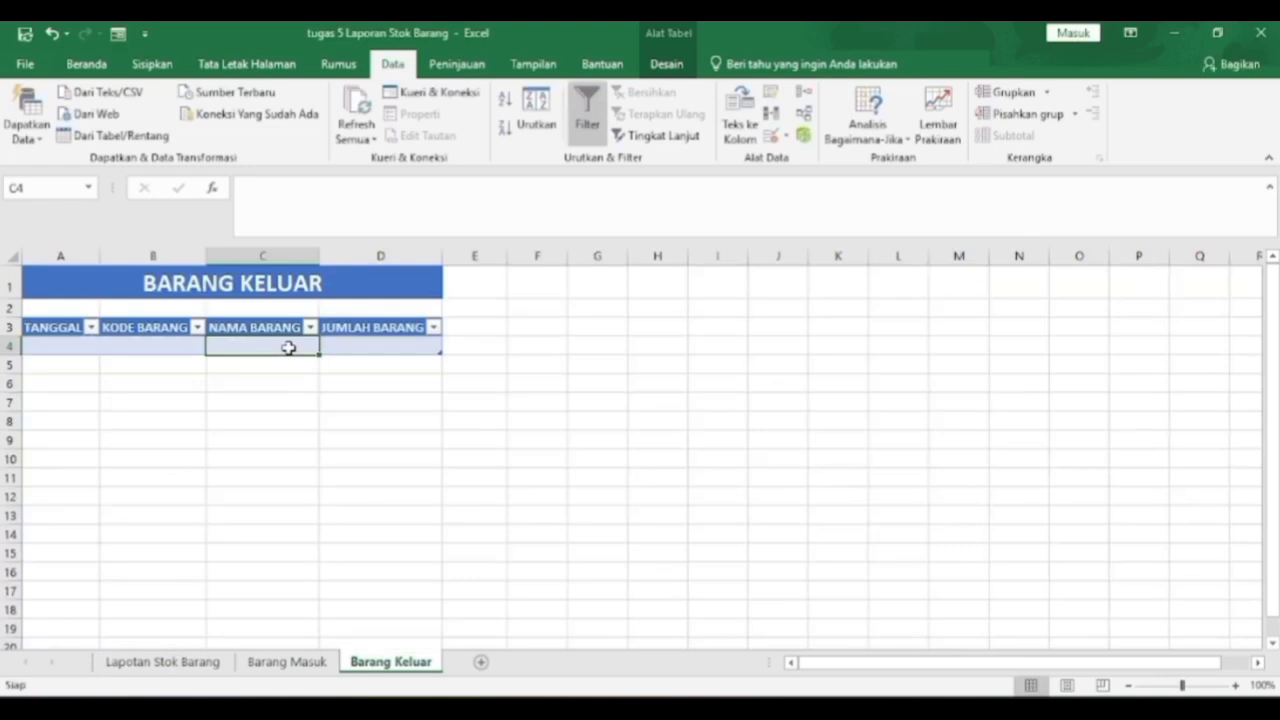
{"action": "left_click", "coordinate": [292, 664]}
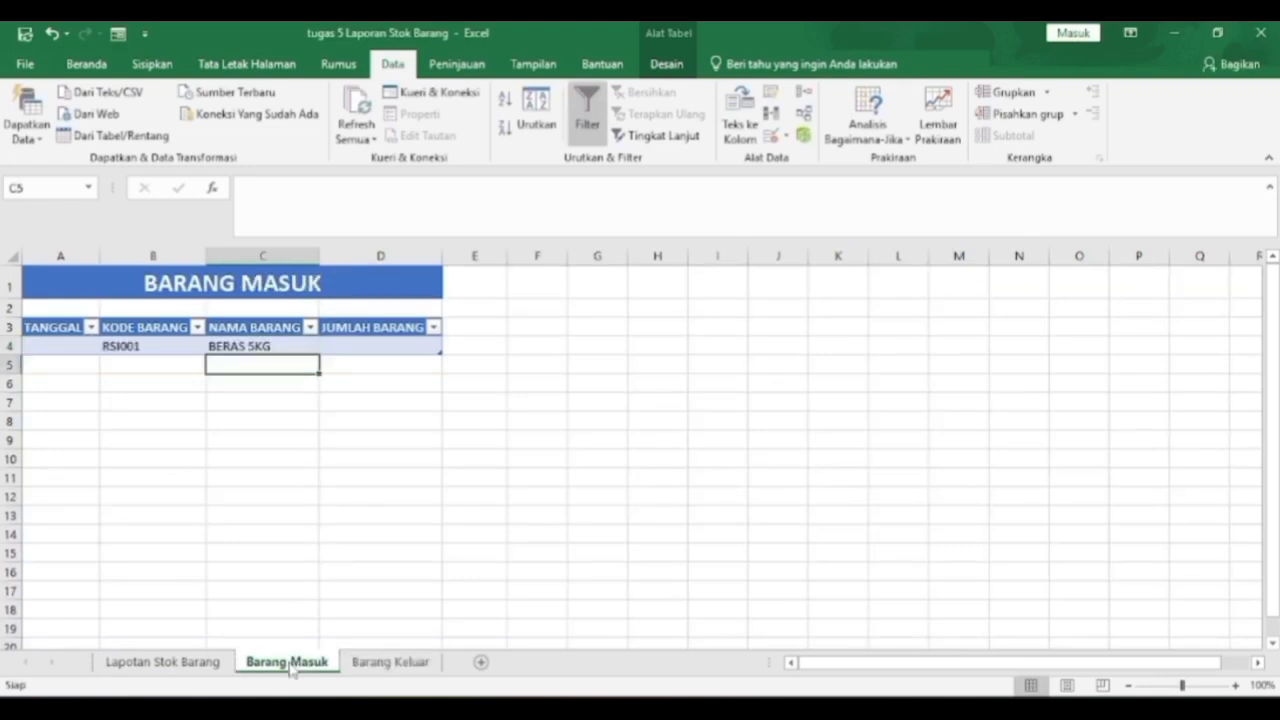
{"action": "left_click", "coordinate": [278, 345]}
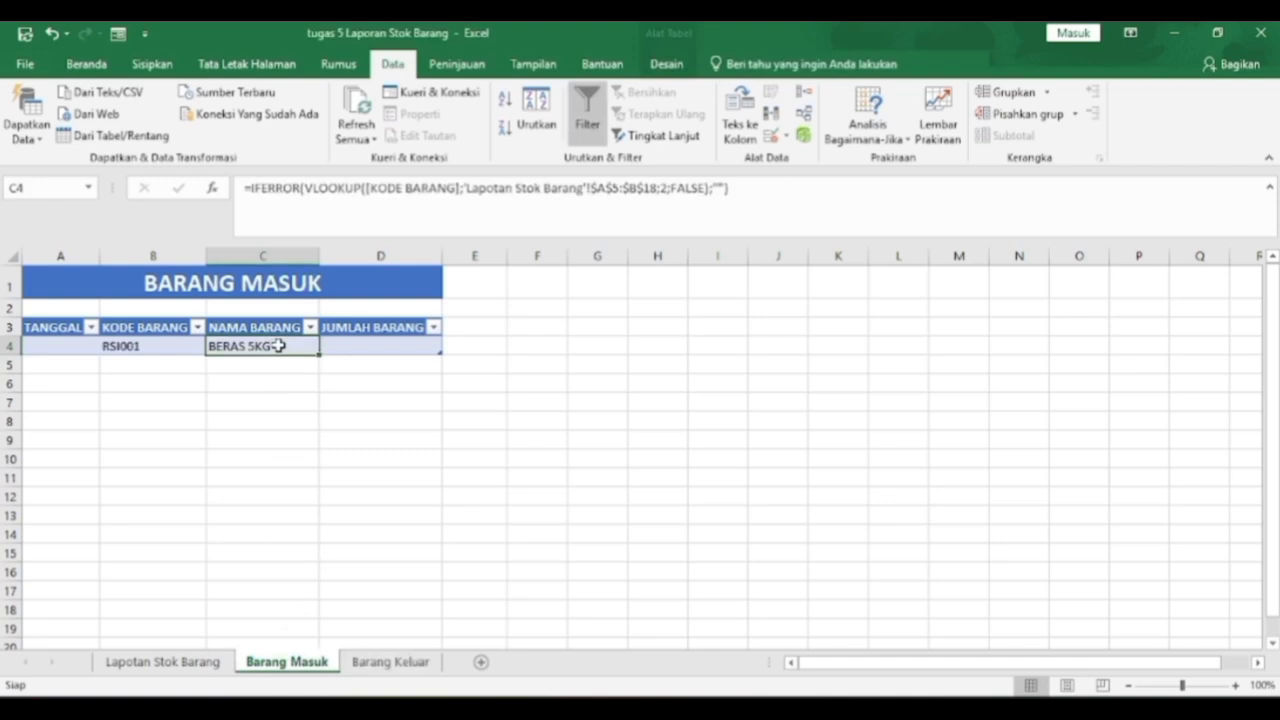
{"action": "left_click", "coordinate": [246, 186]}
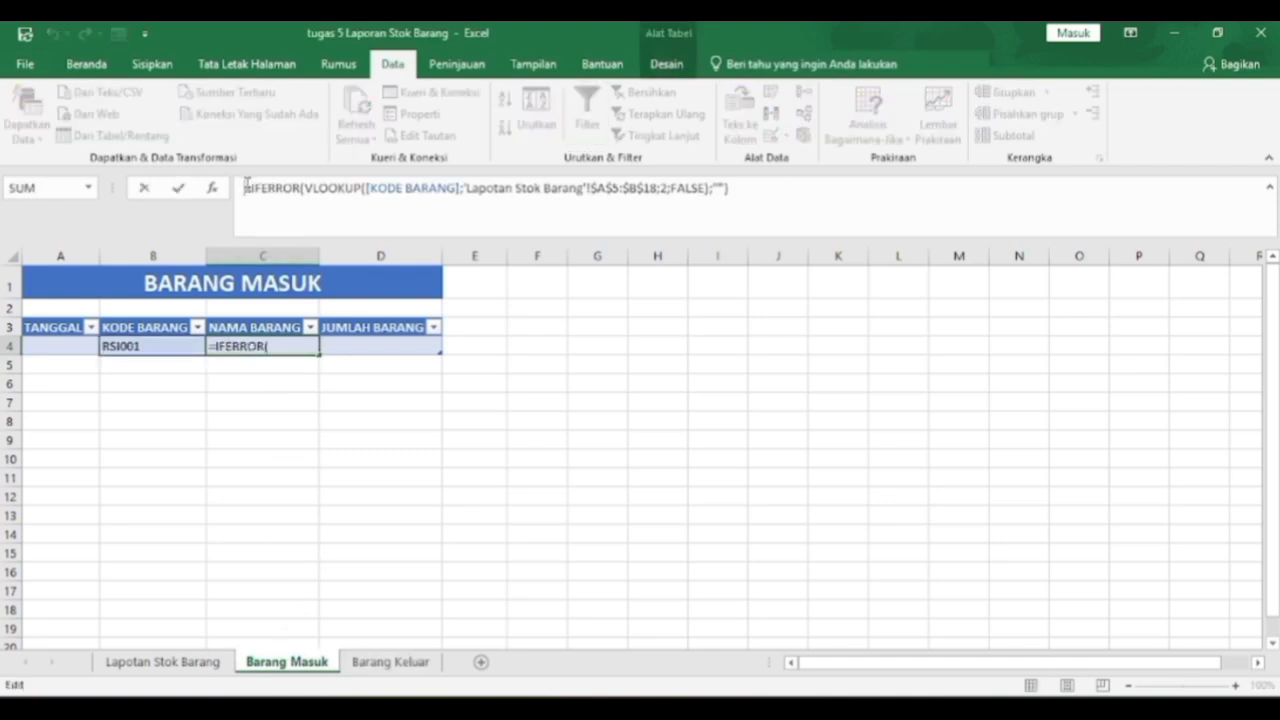
{"action": "triple_click", "coordinate": [247, 185]}
{"action": "key", "text": "ctrl+c"}
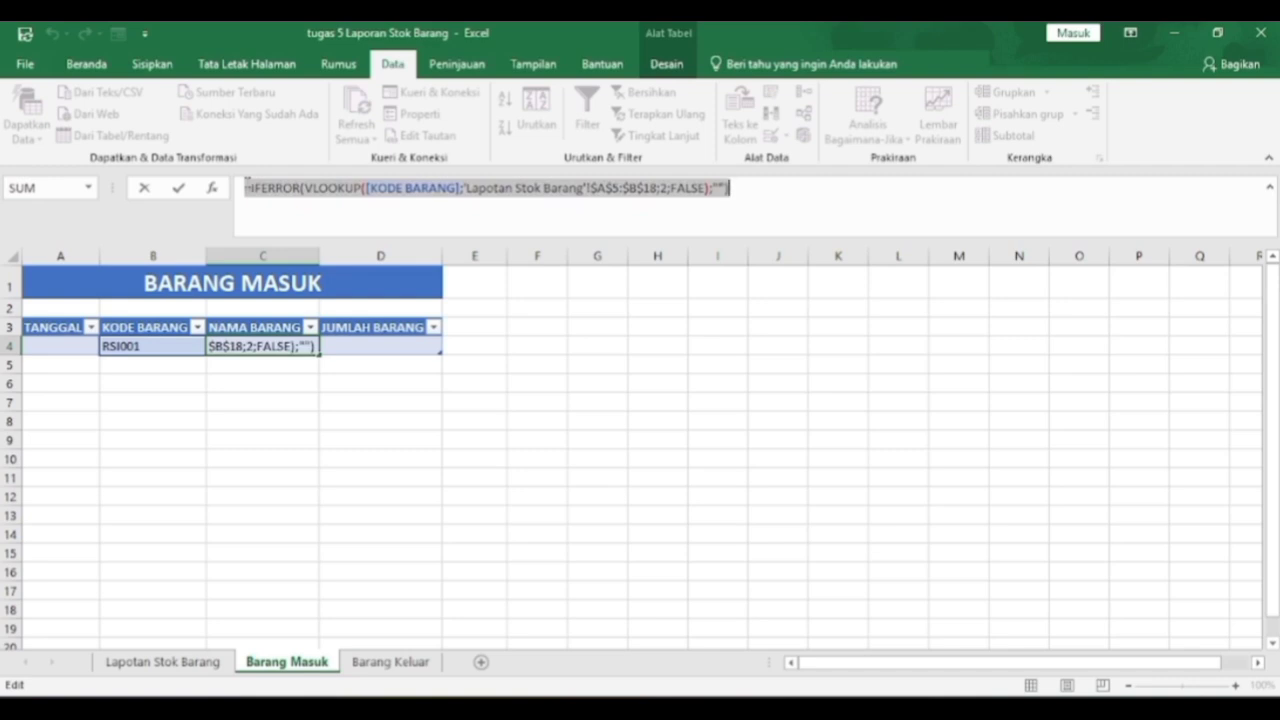
{"action": "key", "text": "Return"}
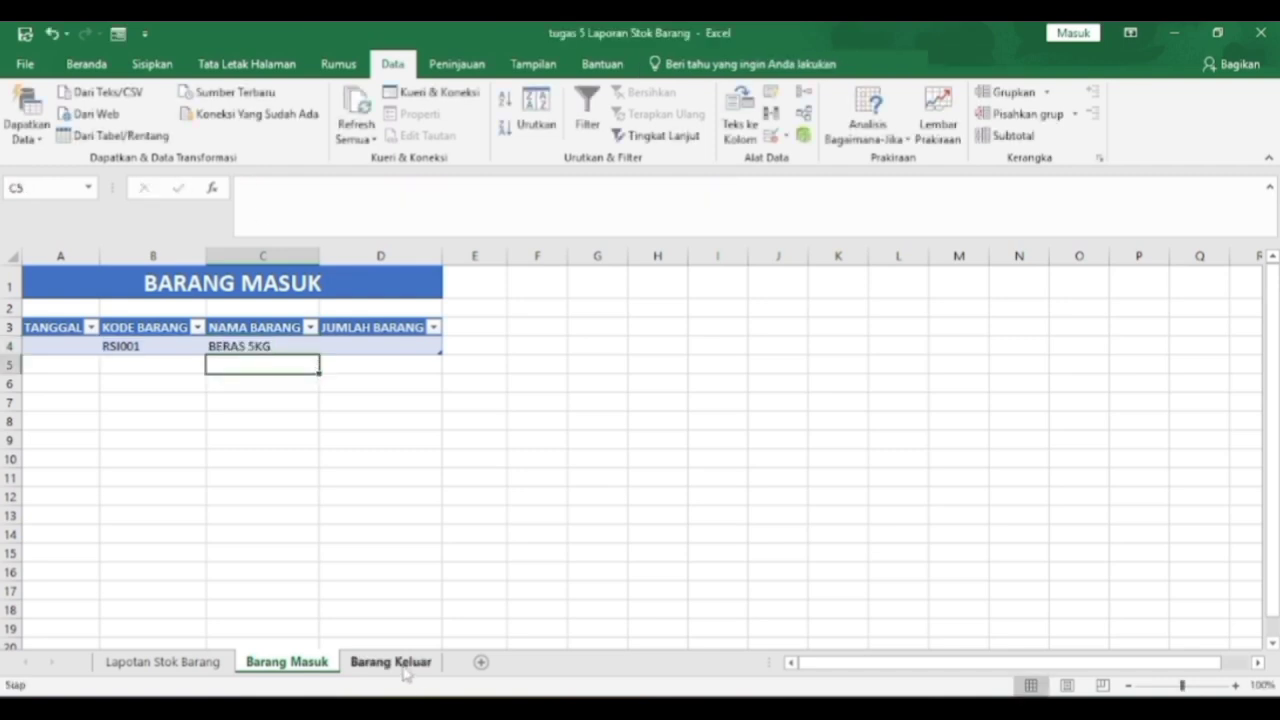
{"action": "left_click", "coordinate": [395, 662]}
{"action": "left_click", "coordinate": [270, 348]}
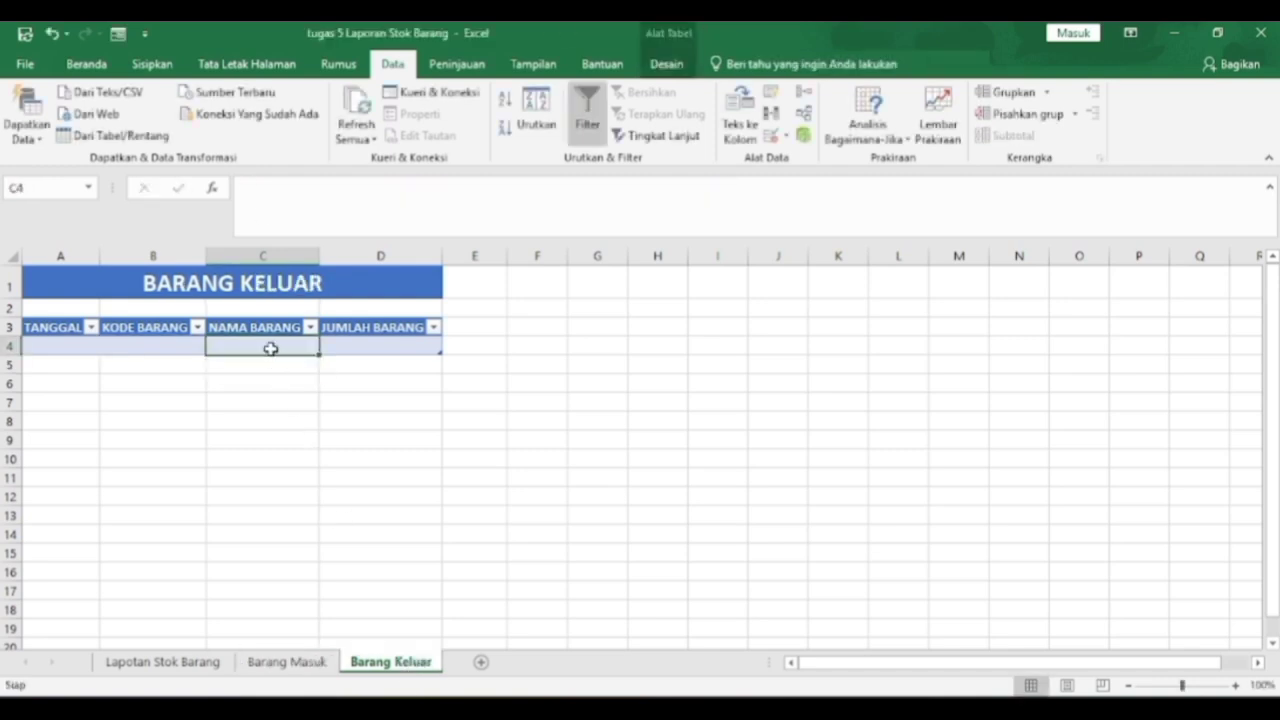
{"action": "key", "text": "ctrl+v"}
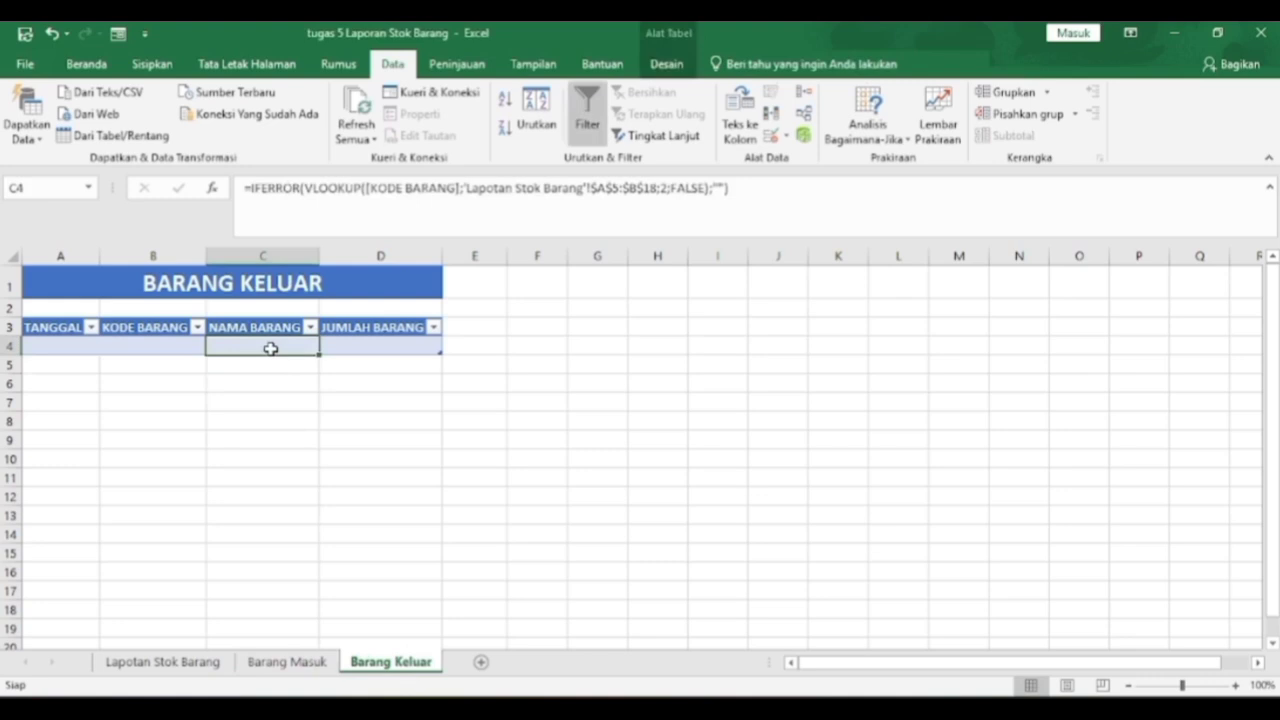
{"action": "key", "text": "Return"}
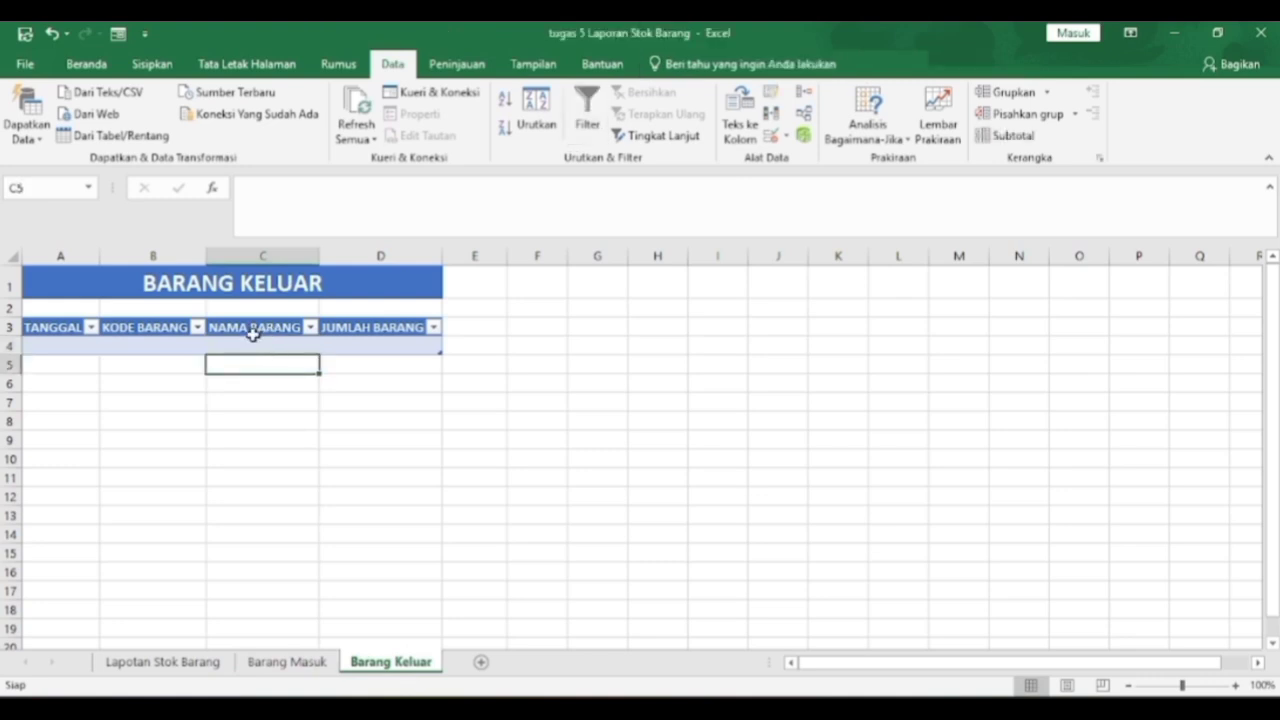
Choose item code RSI001 from the list in cell B4 on the Barang Keluar sheet
{"action": "left_click", "coordinate": [182, 346]}
{"action": "left_click", "coordinate": [214, 346]}
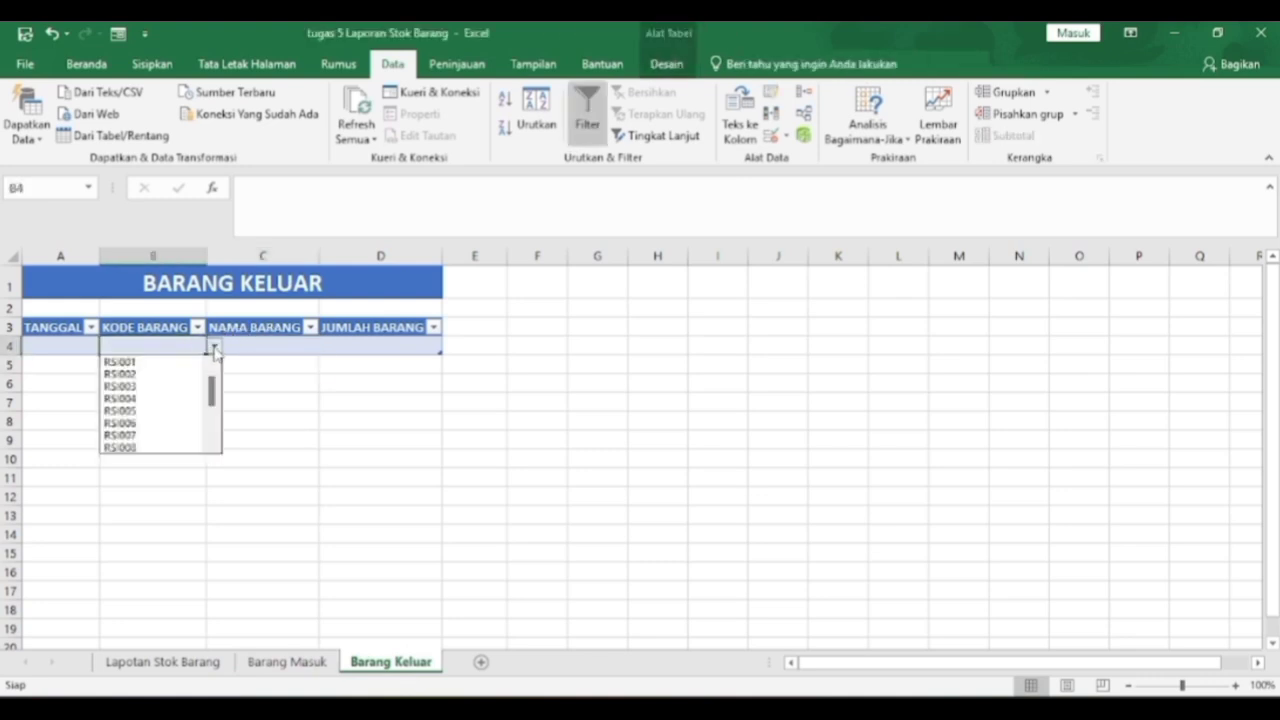
{"action": "left_click", "coordinate": [192, 364]}
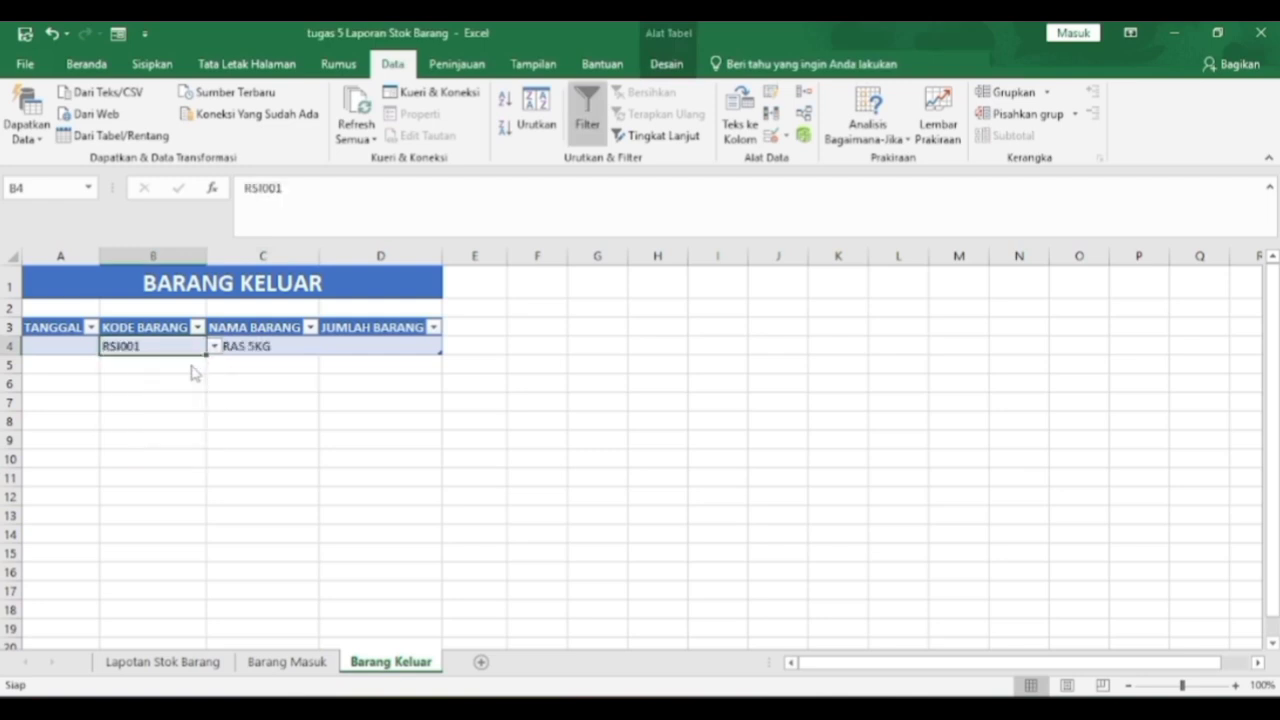
{"action": "left_click", "coordinate": [240, 366]}
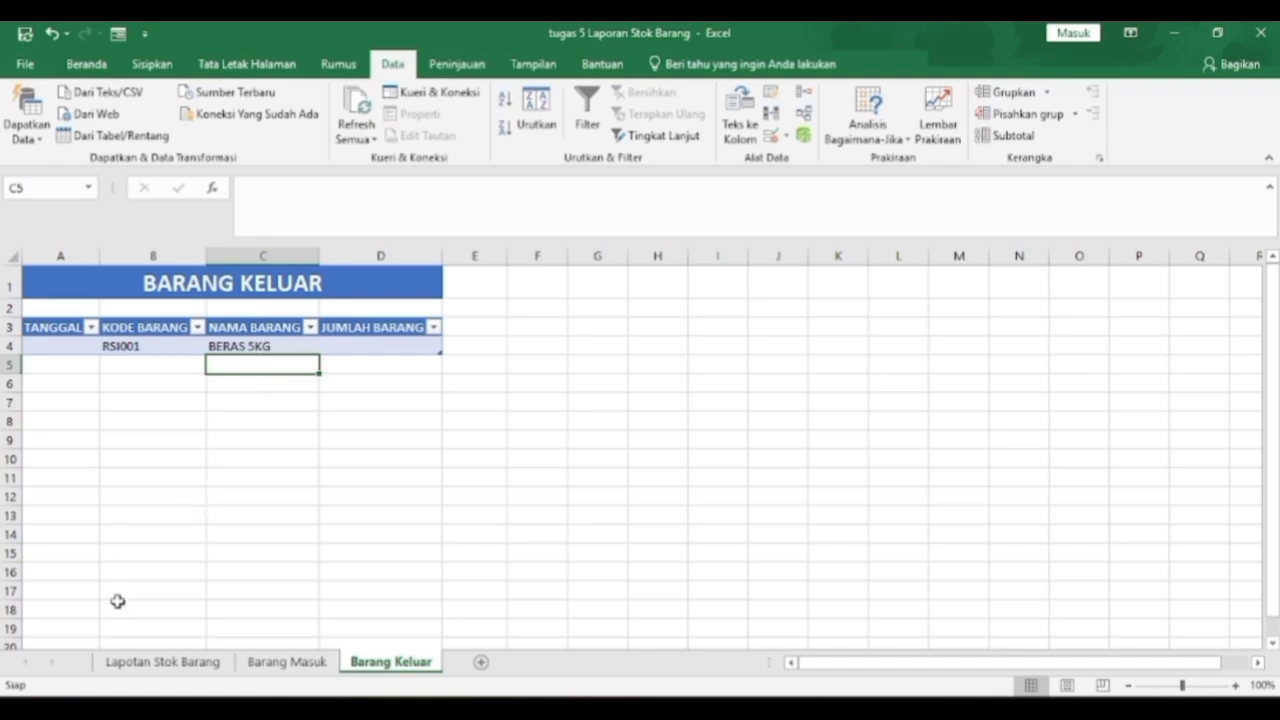
Start a SUMIF formula in cell D5 under BARNG MASUK on the Lapotan Stok Barang sheet, with 'Barang Masuk'!B:B as the range
{"action": "left_click", "coordinate": [155, 664]}
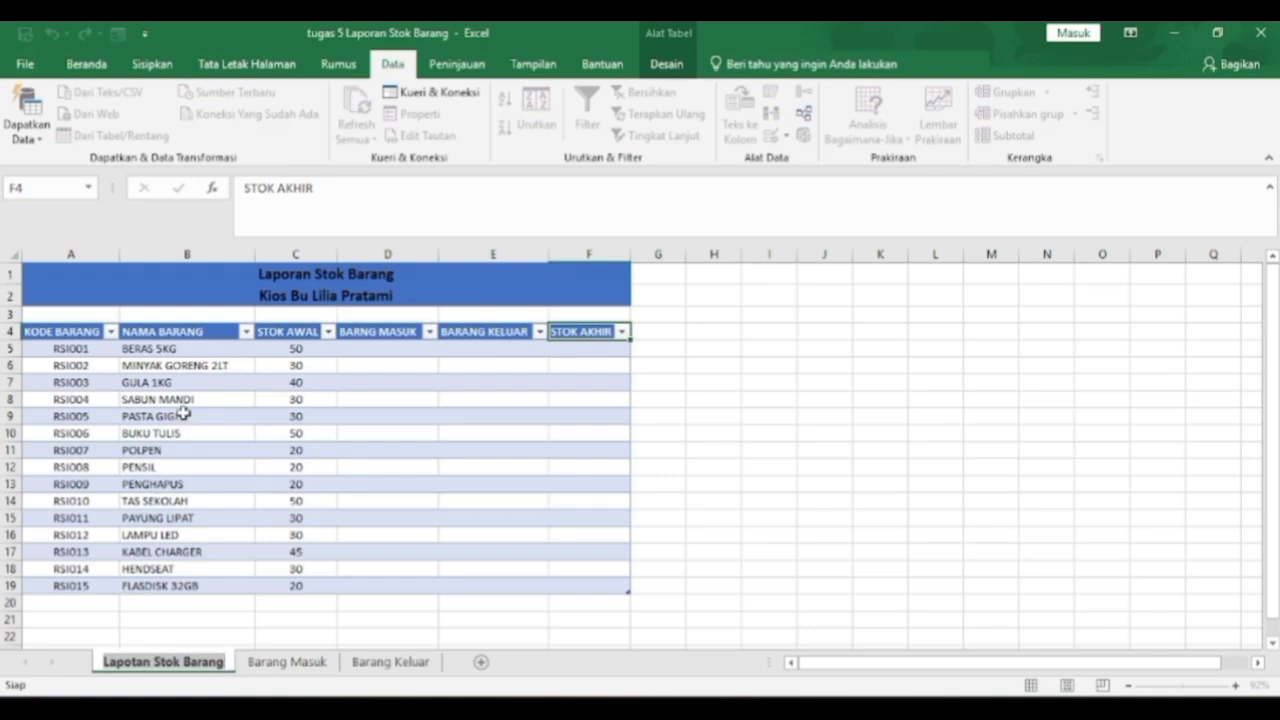
{"action": "left_click", "coordinate": [394, 352]}
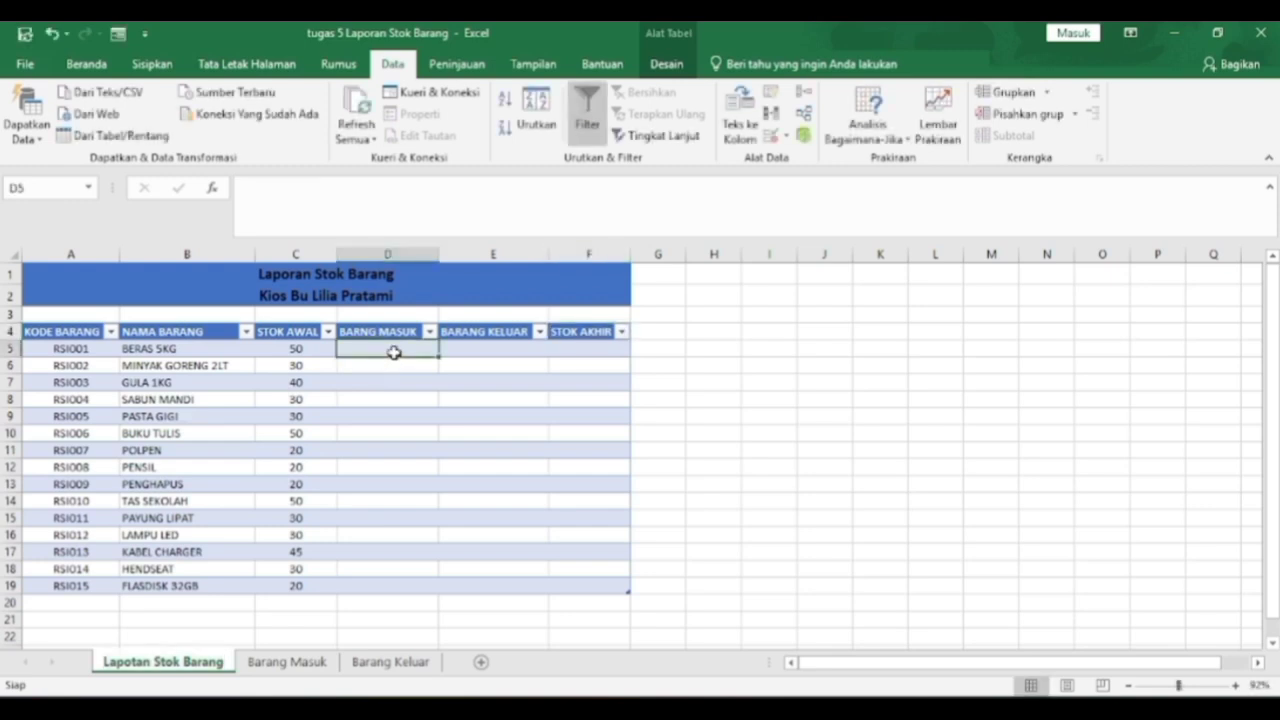
{"action": "type", "text": "="}
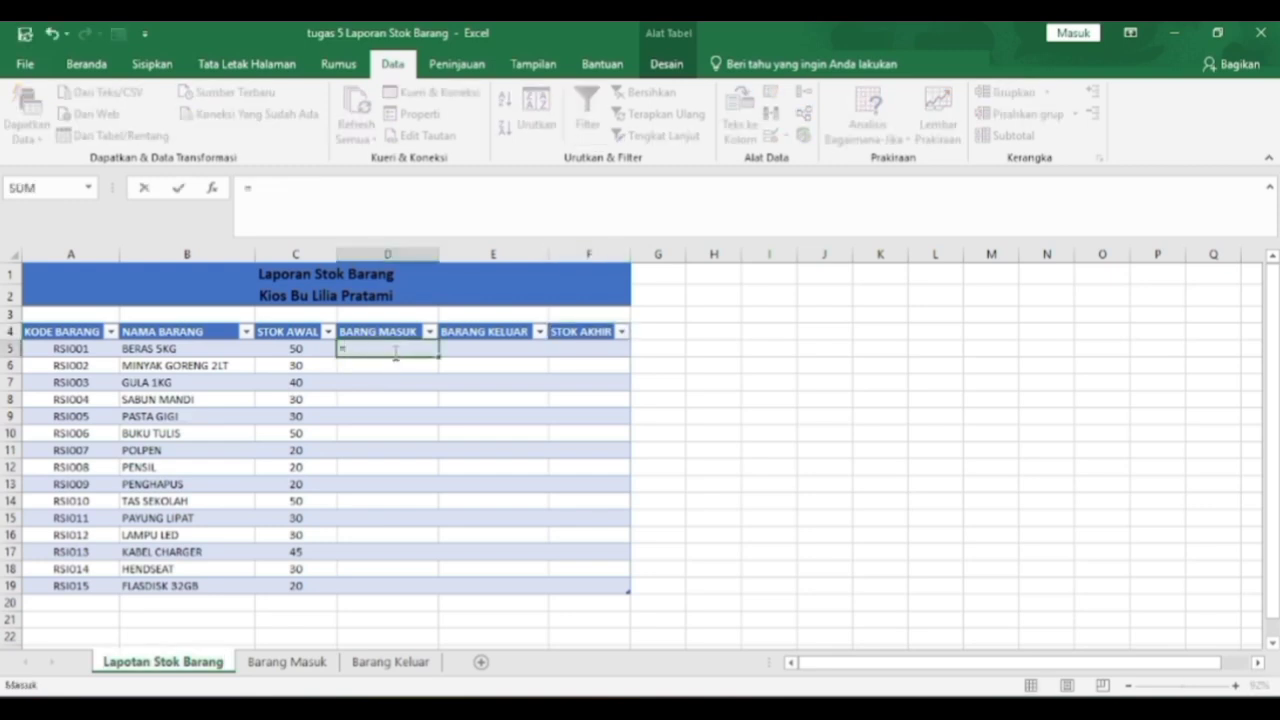
{"action": "type", "text": "sumi"}
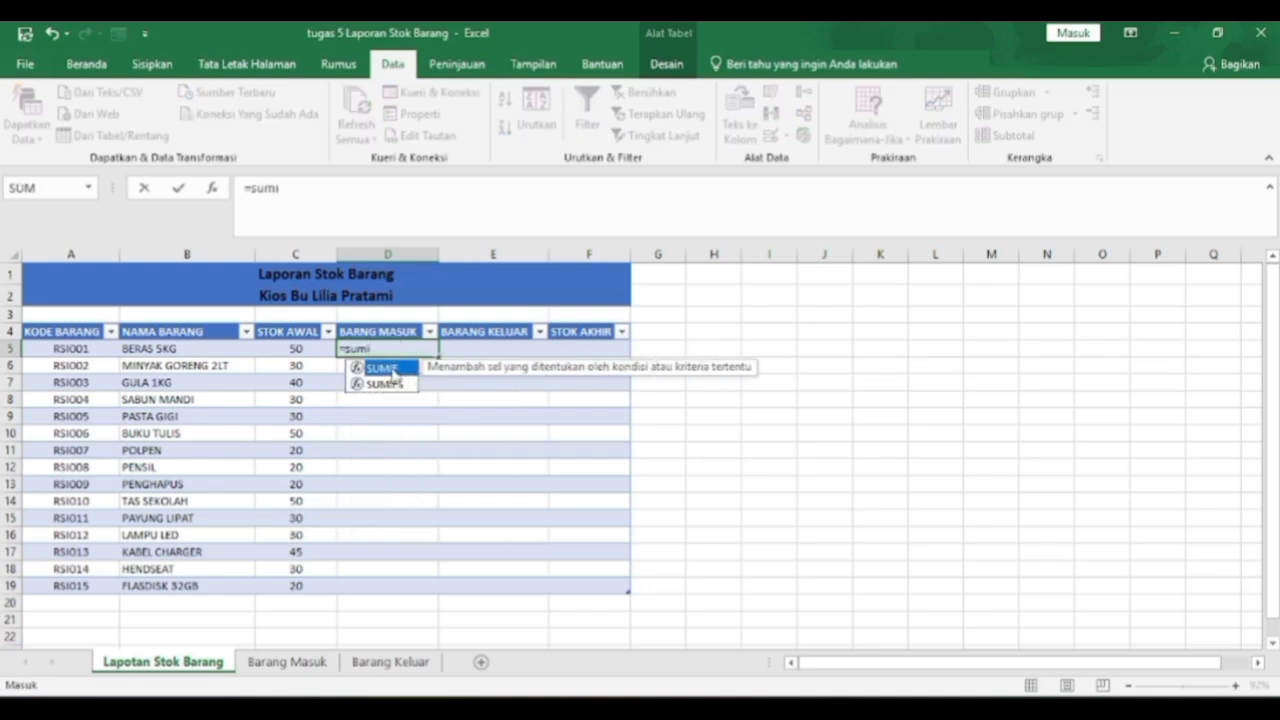
{"action": "double_click", "coordinate": [390, 369]}
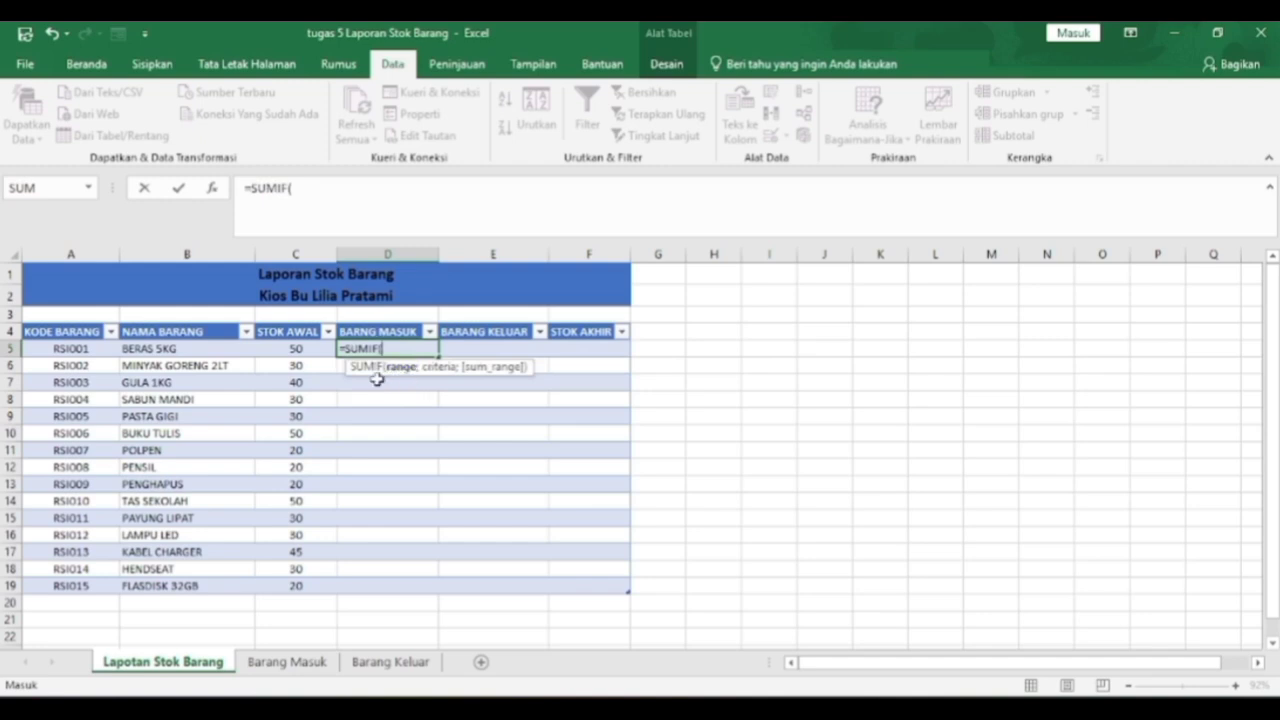
{"action": "left_click", "coordinate": [283, 661]}
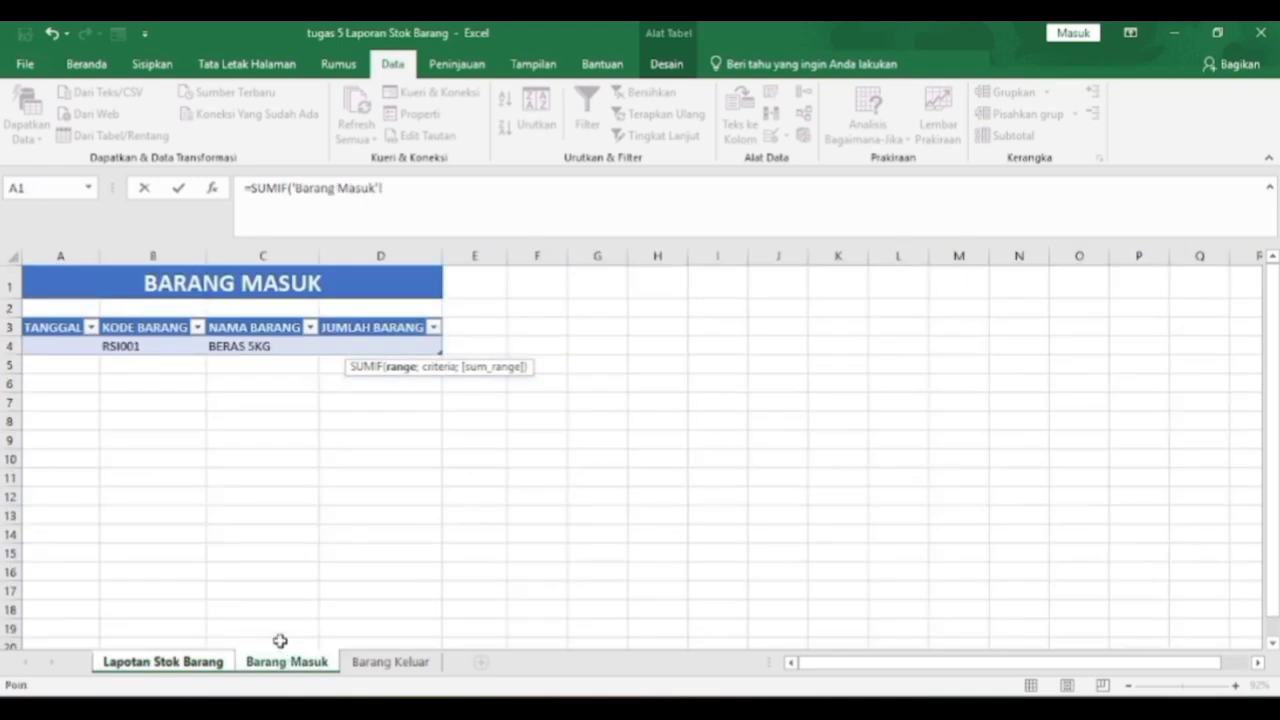
{"action": "left_click", "coordinate": [173, 254]}
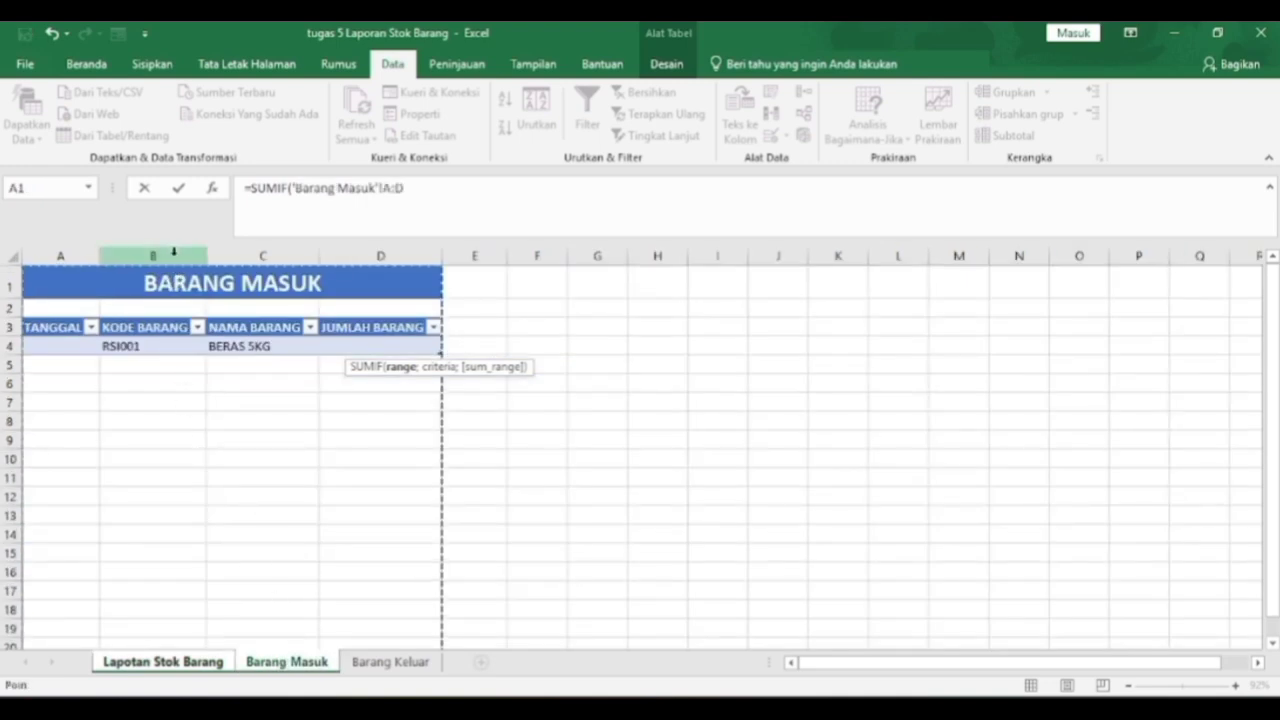
{"action": "type", "text": "B"}
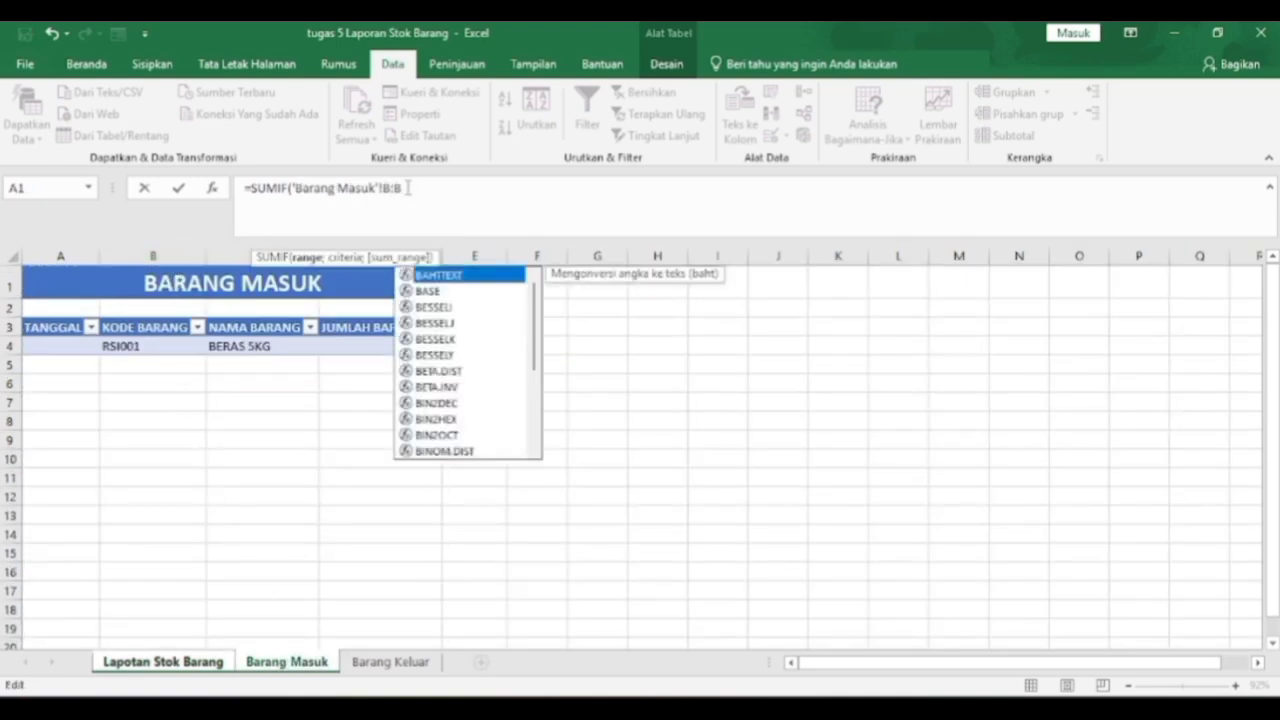
{"action": "type", "text": ";"}
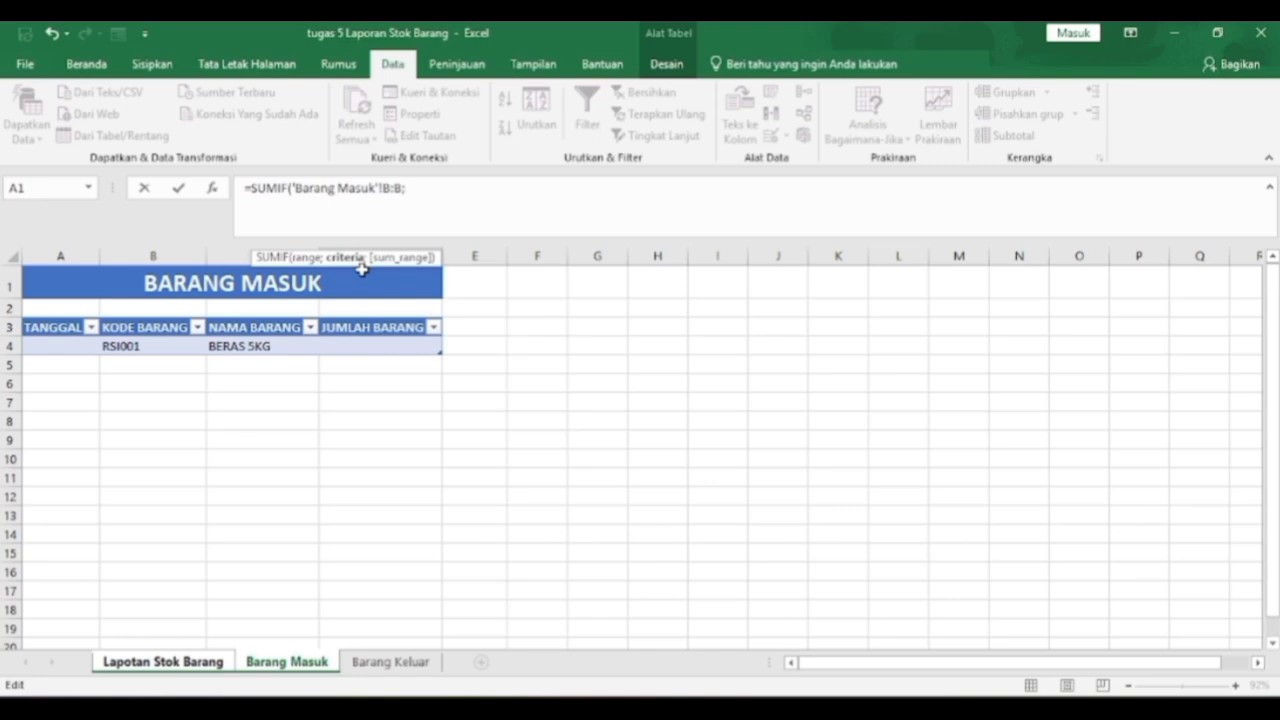
Complete the D5 SUMIF with criteria 'Lapotan Stok Barang'!A:A and sum range 'Barang Masuk'!D:D, and enter the formula
{"action": "left_click", "coordinate": [155, 663]}
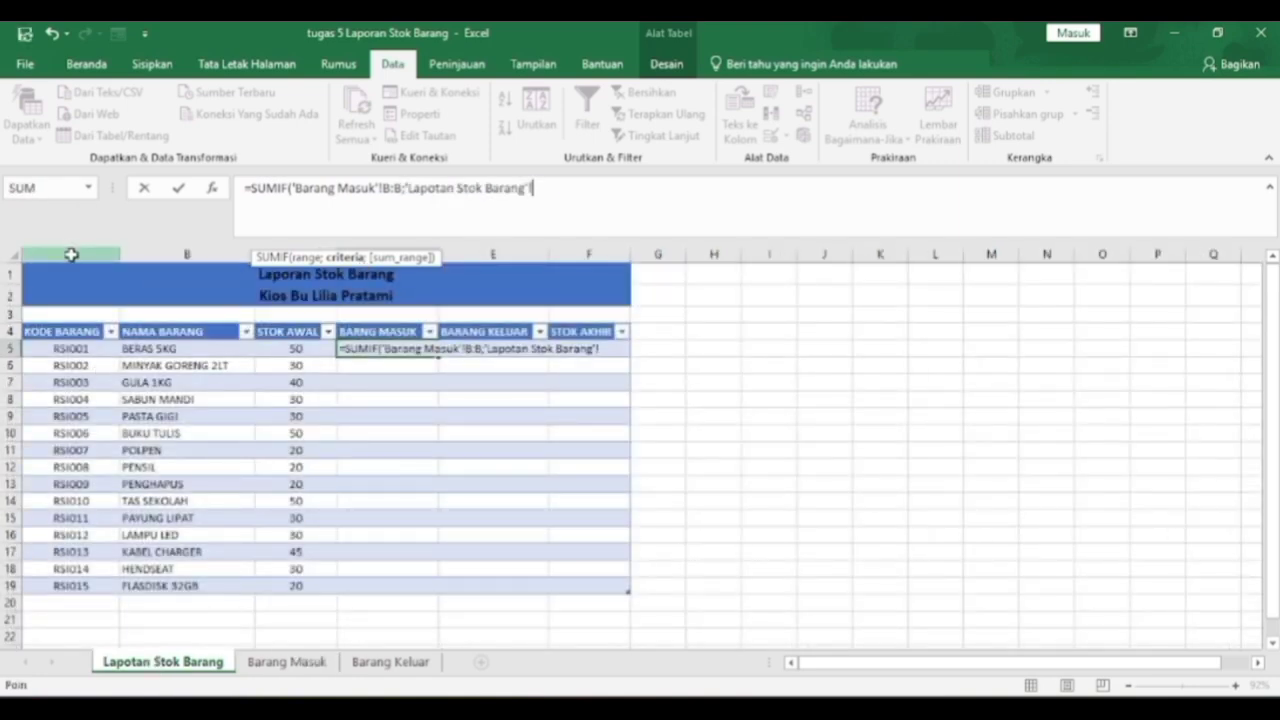
{"action": "left_click", "coordinate": [71, 254]}
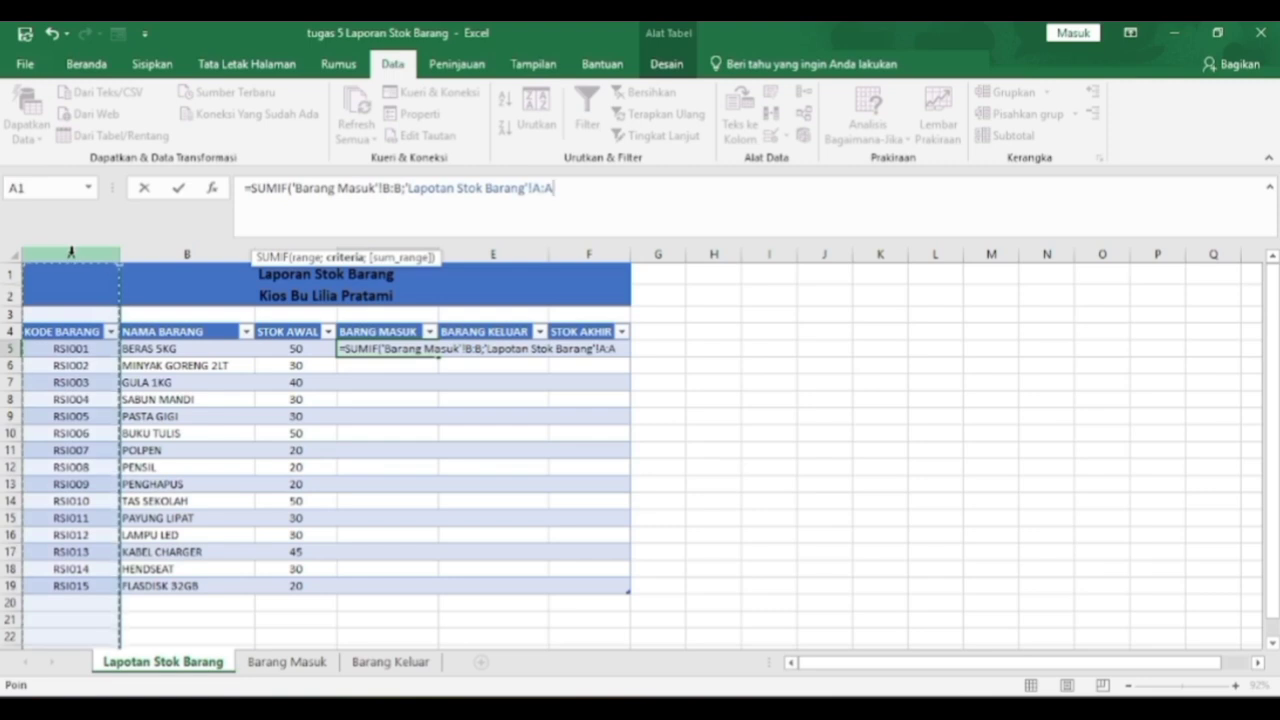
{"action": "type", "text": ";"}
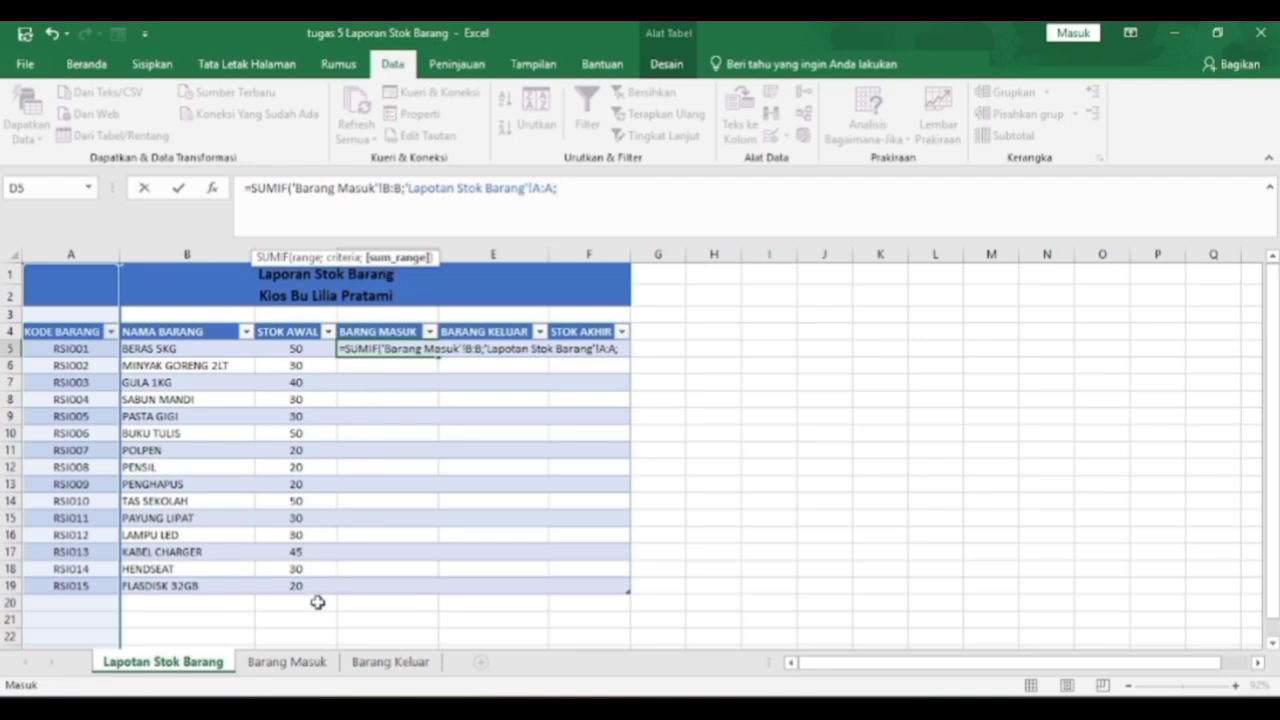
{"action": "left_click", "coordinate": [295, 664]}
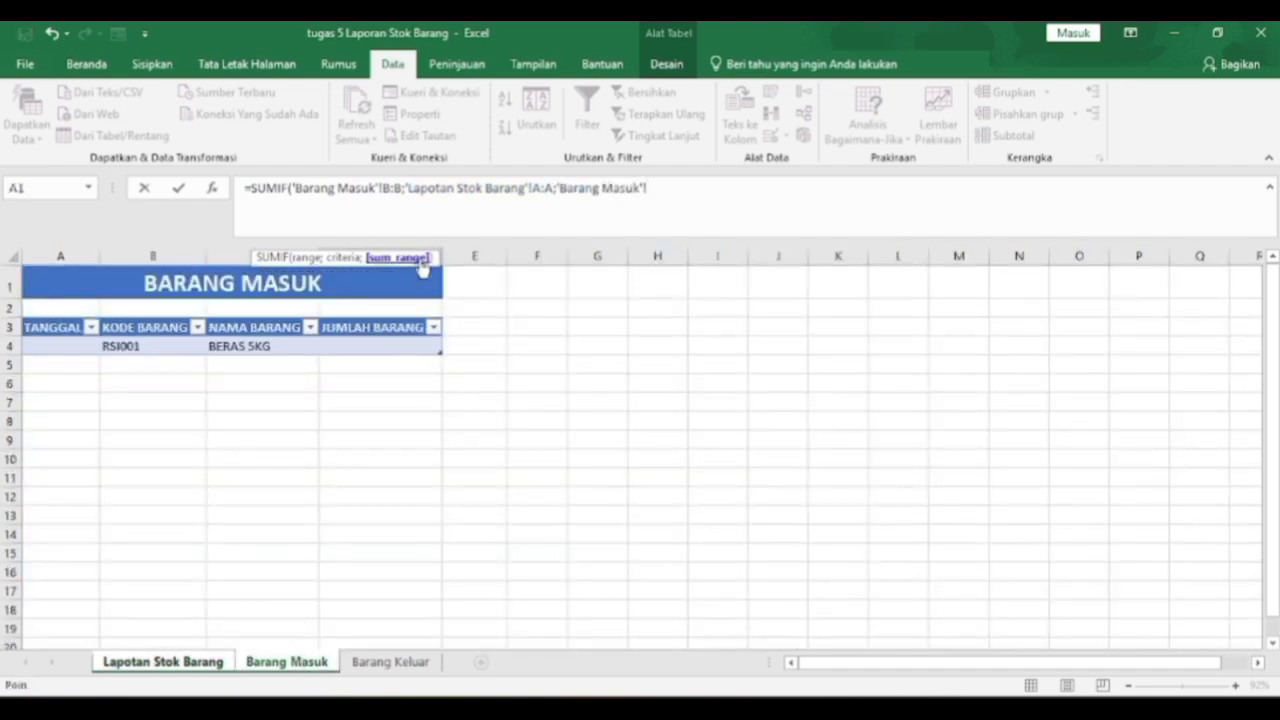
{"action": "type", "text": "D:D"}
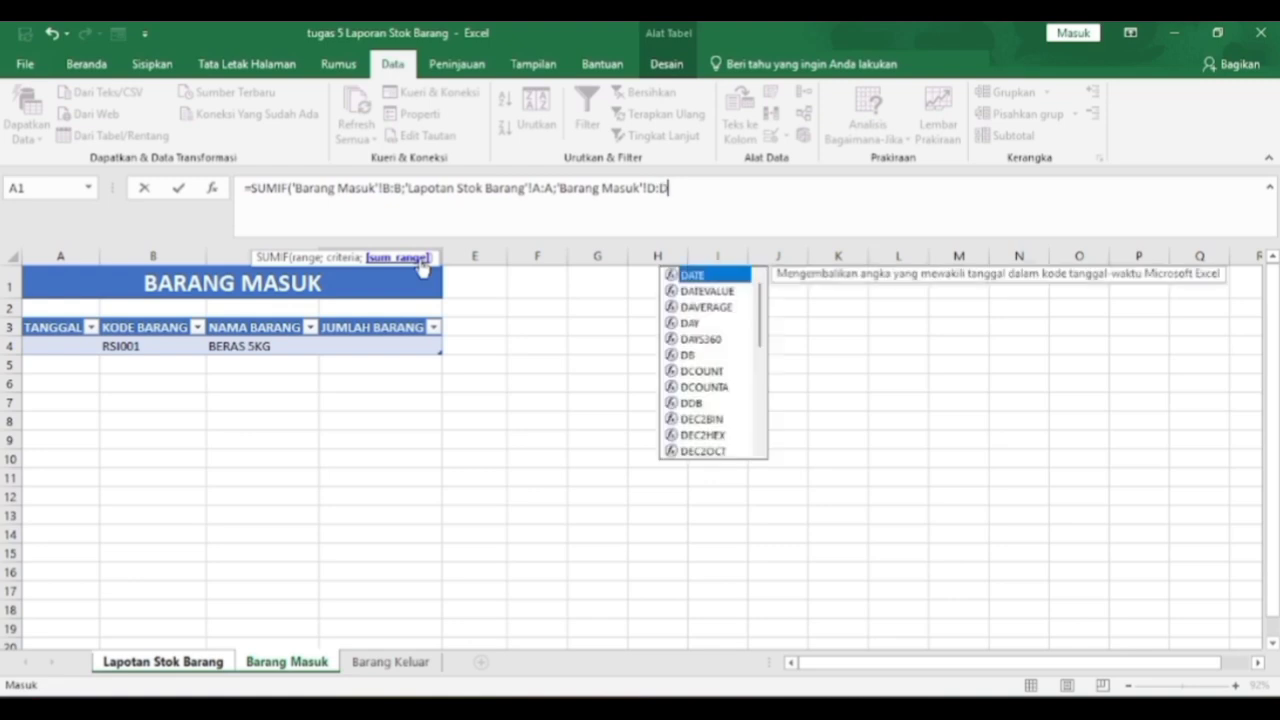
{"action": "type", "text": ")"}
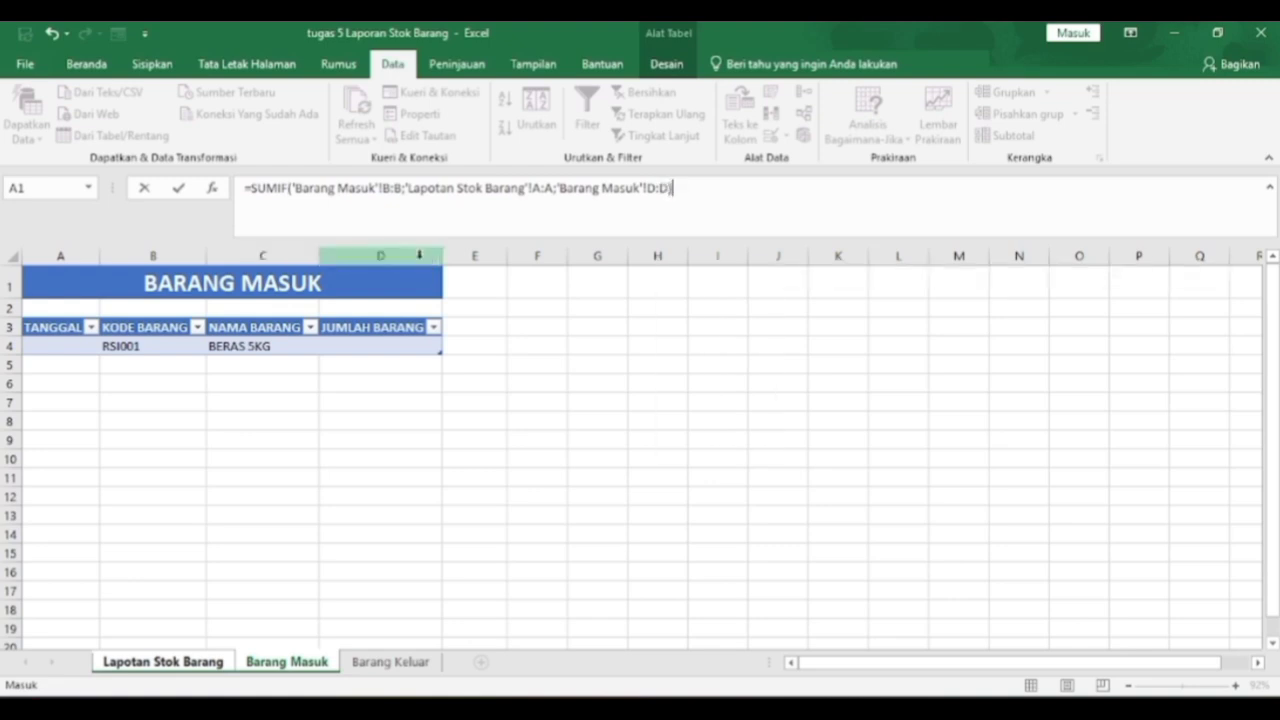
{"action": "key", "text": "Return"}
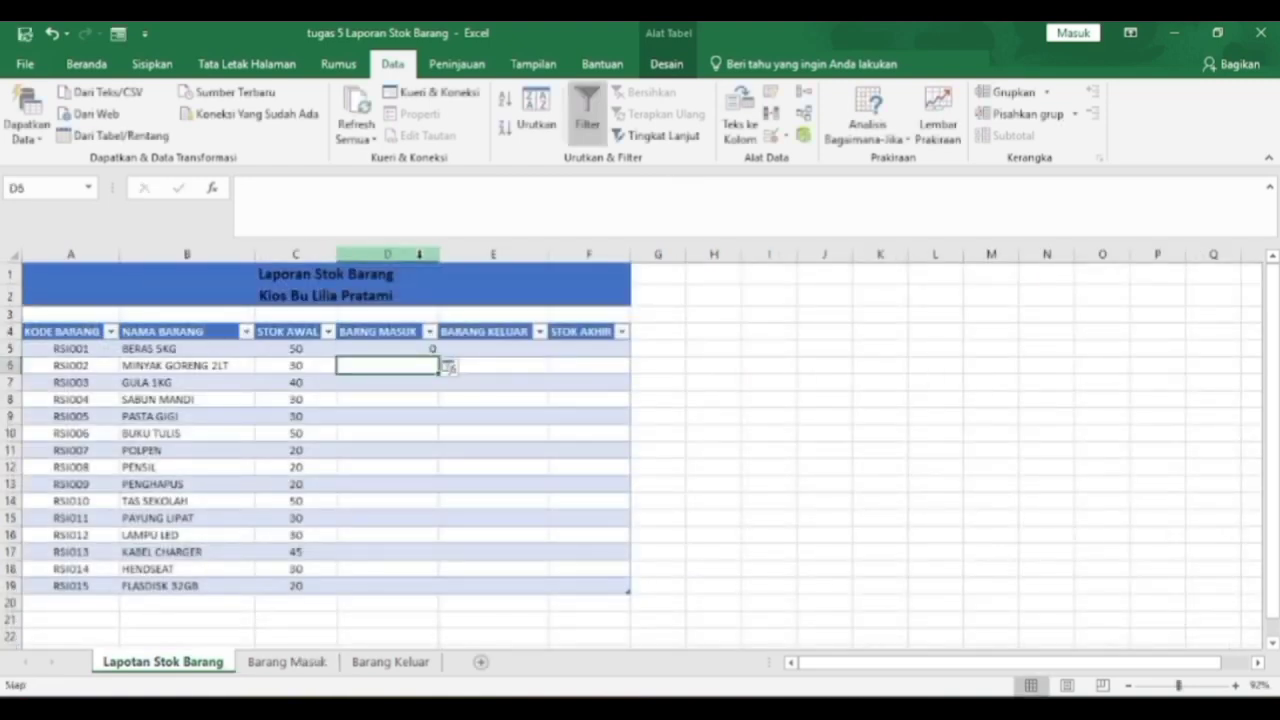
Fill the SUMIF formula from D5 down the BARNG MASUK column to D19
{"action": "left_click", "coordinate": [405, 349]}
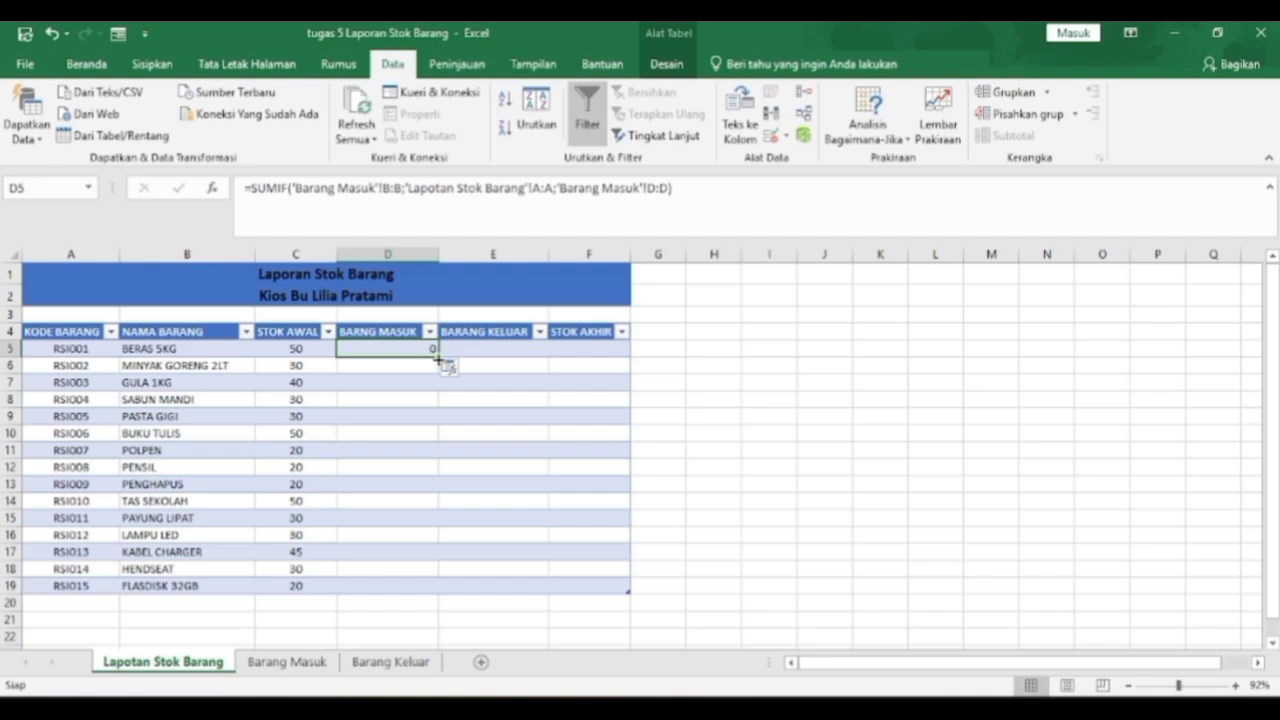
{"action": "left_click_drag", "start_coordinate": [438, 366], "coordinate": [435, 588]}
{"action": "left_click", "coordinate": [428, 585]}
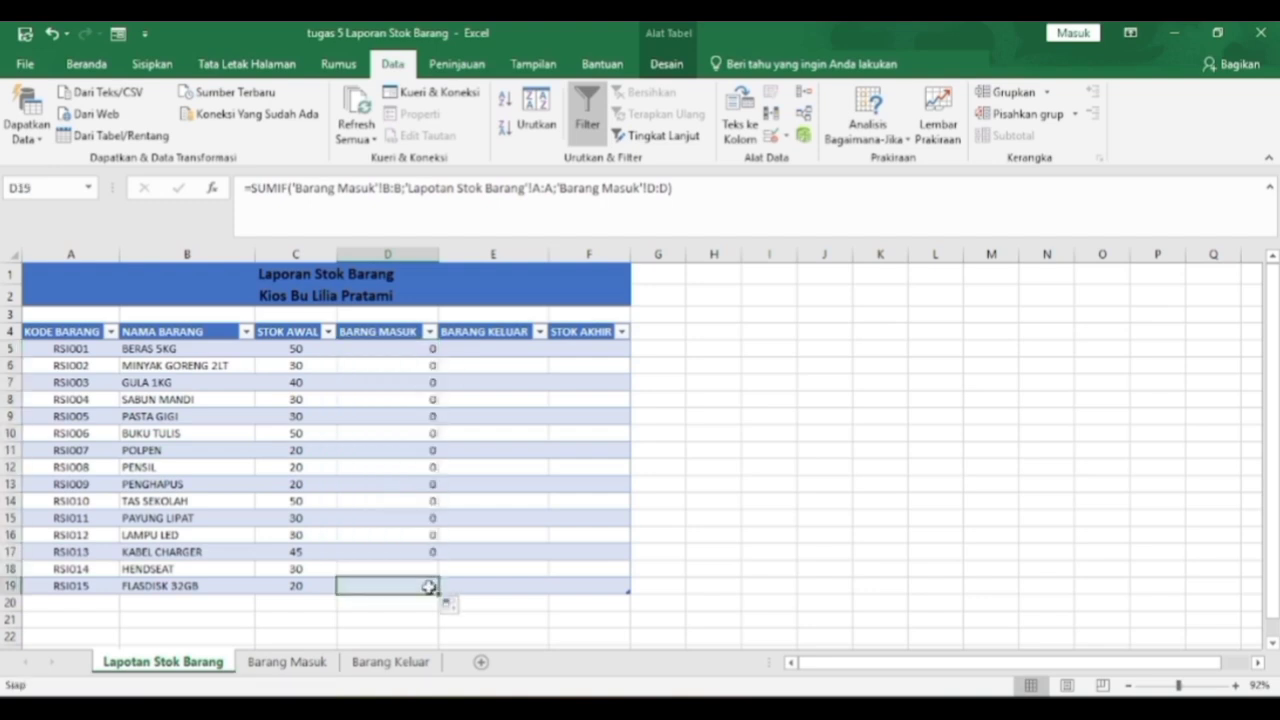
Start a SUMIF formula in cell E5 under BARANG KELUAR, with 'Barang Keluar'!B:B as the range
{"action": "left_click", "coordinate": [478, 349]}
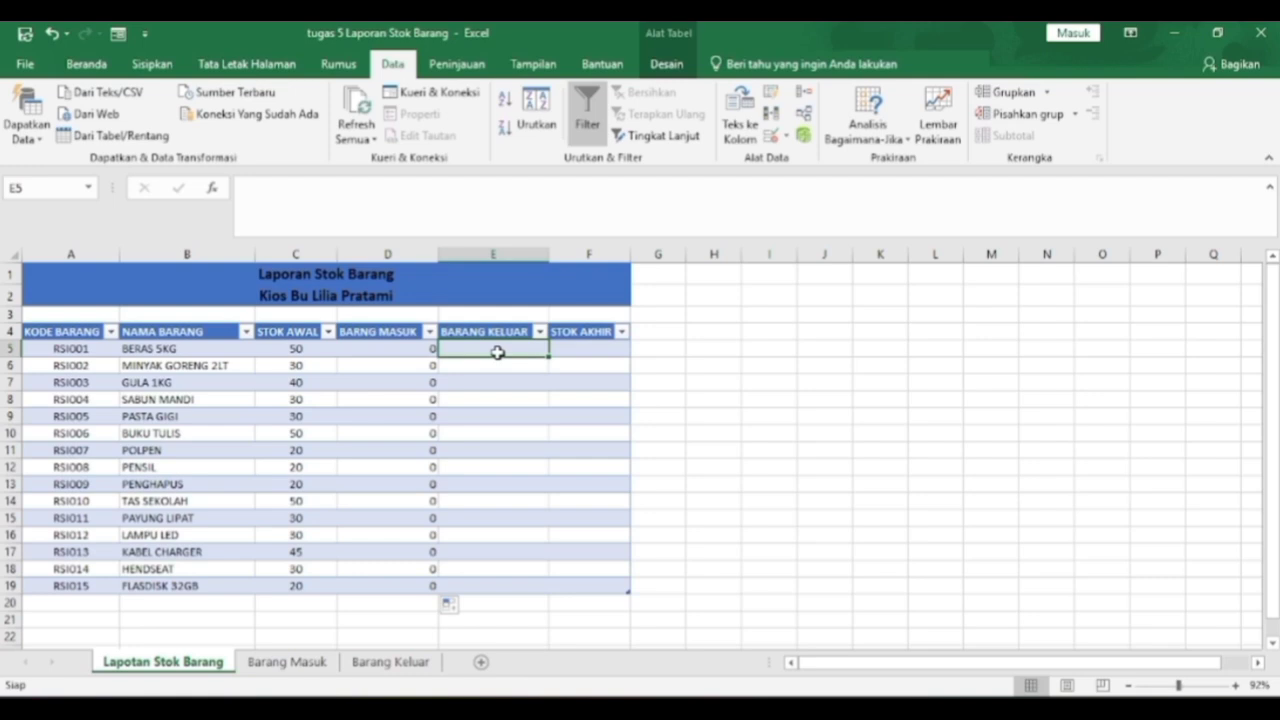
{"action": "type", "text": "="}
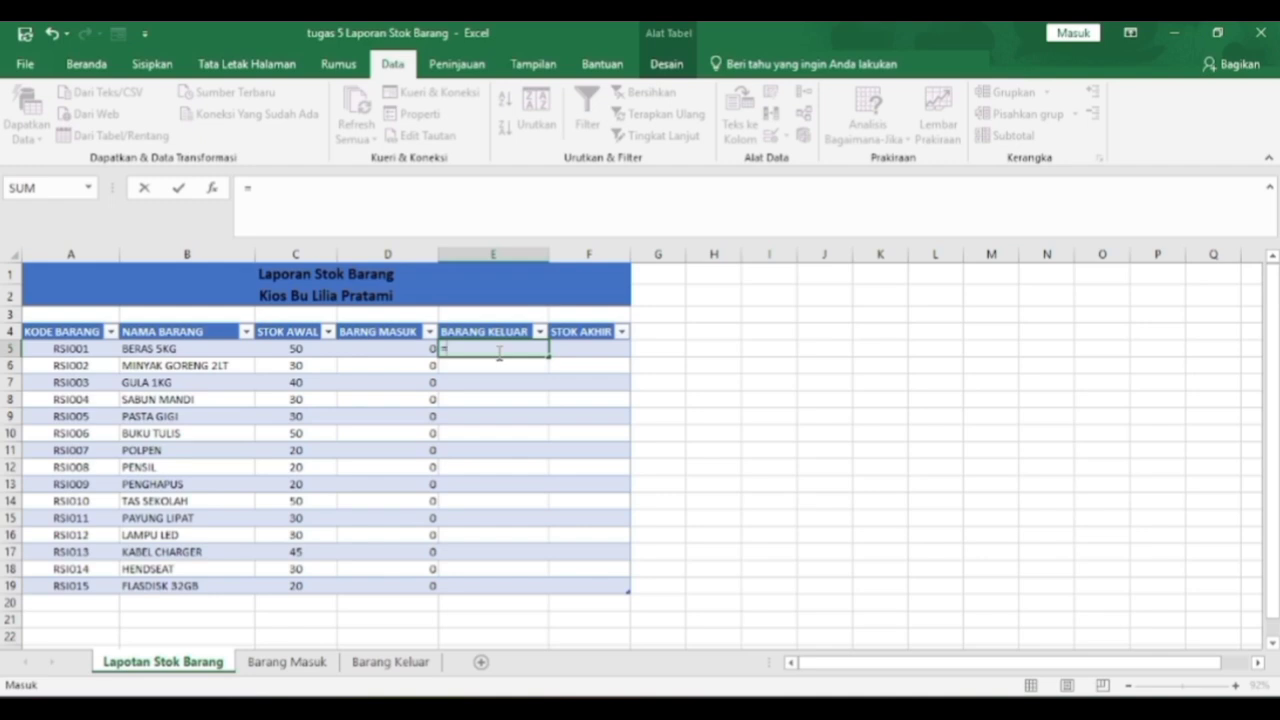
{"action": "type", "text": "SIM"}
{"action": "key", "text": "BackSpace"}
{"action": "key", "text": "BackSpace"}
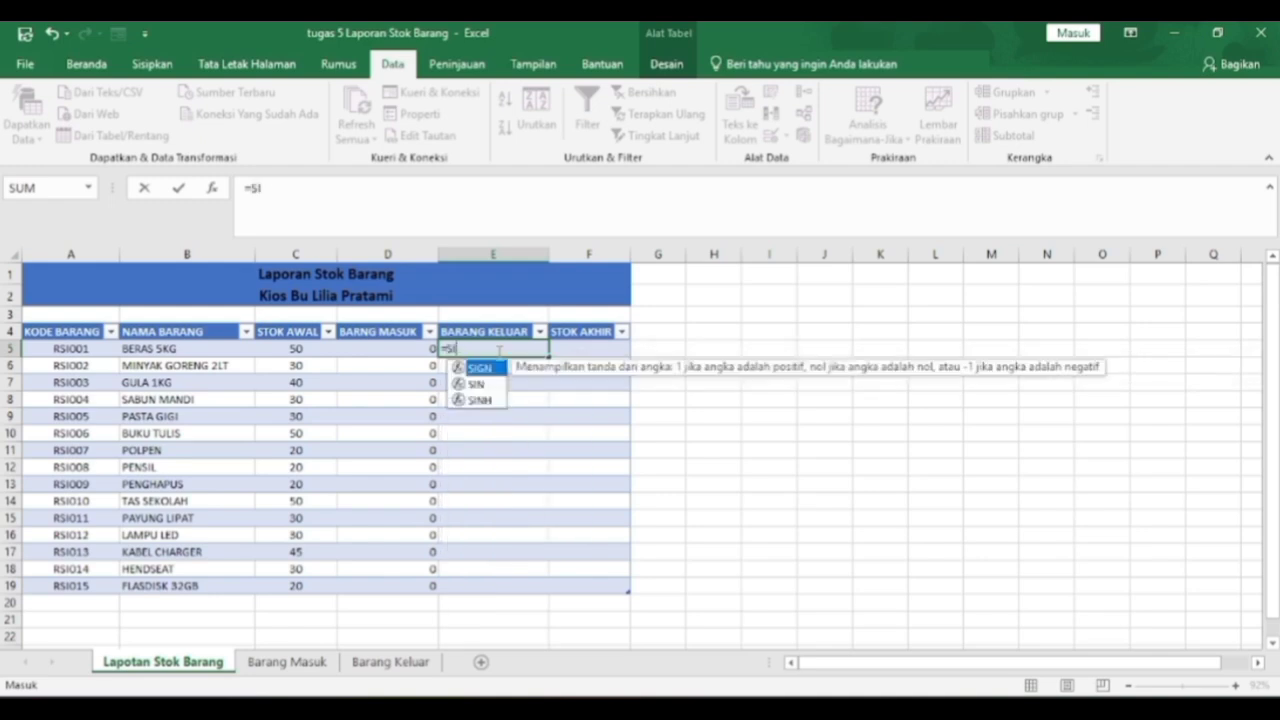
{"action": "type", "text": "UM"}
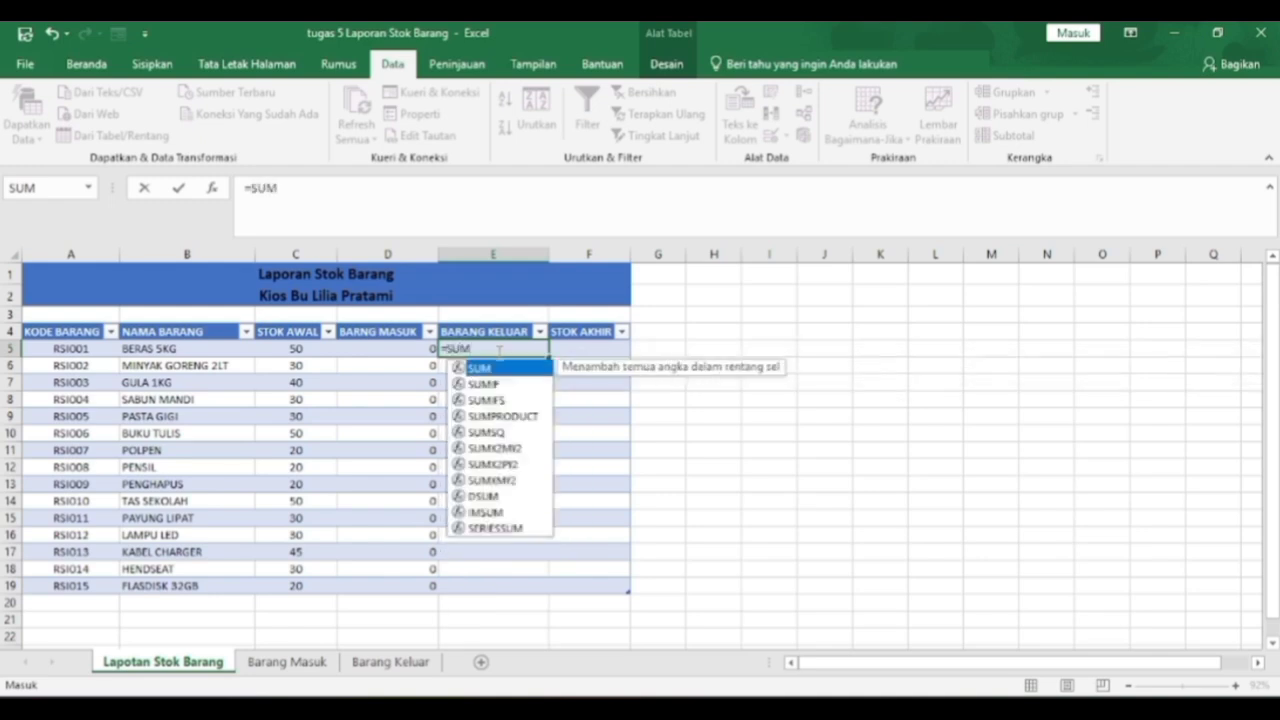
{"action": "double_click", "coordinate": [505, 385]}
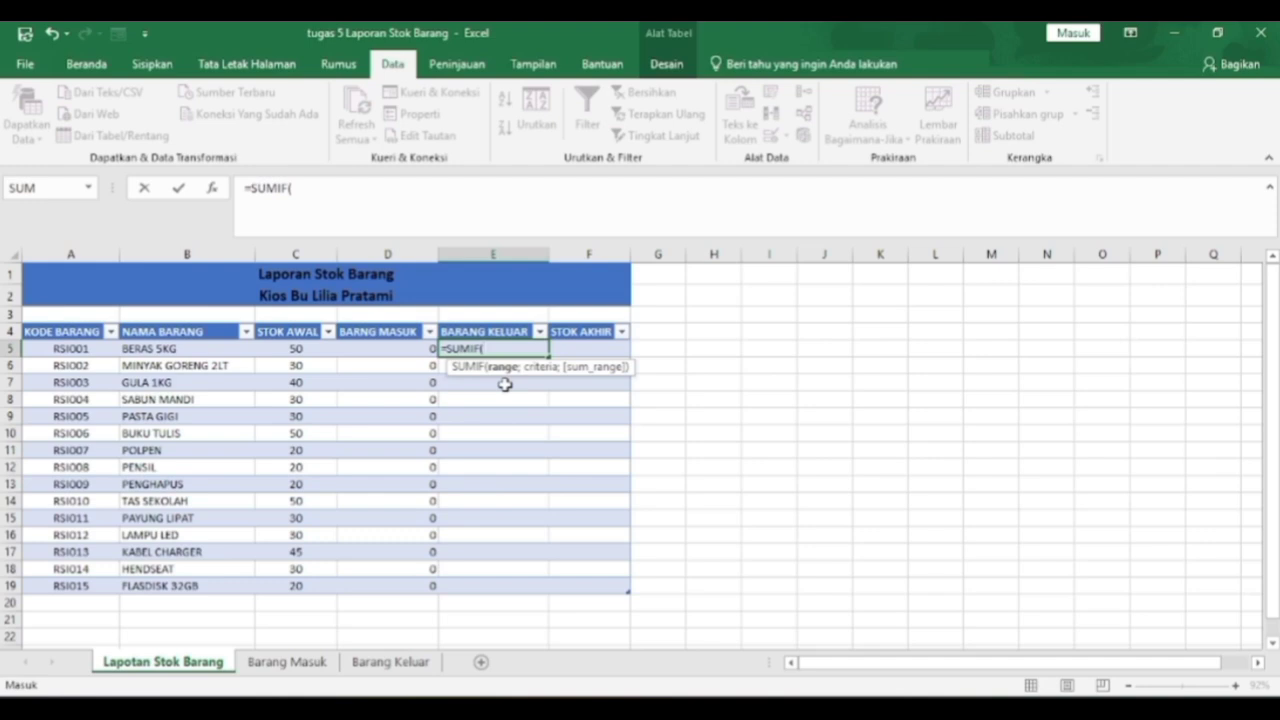
{"action": "left_click", "coordinate": [390, 661]}
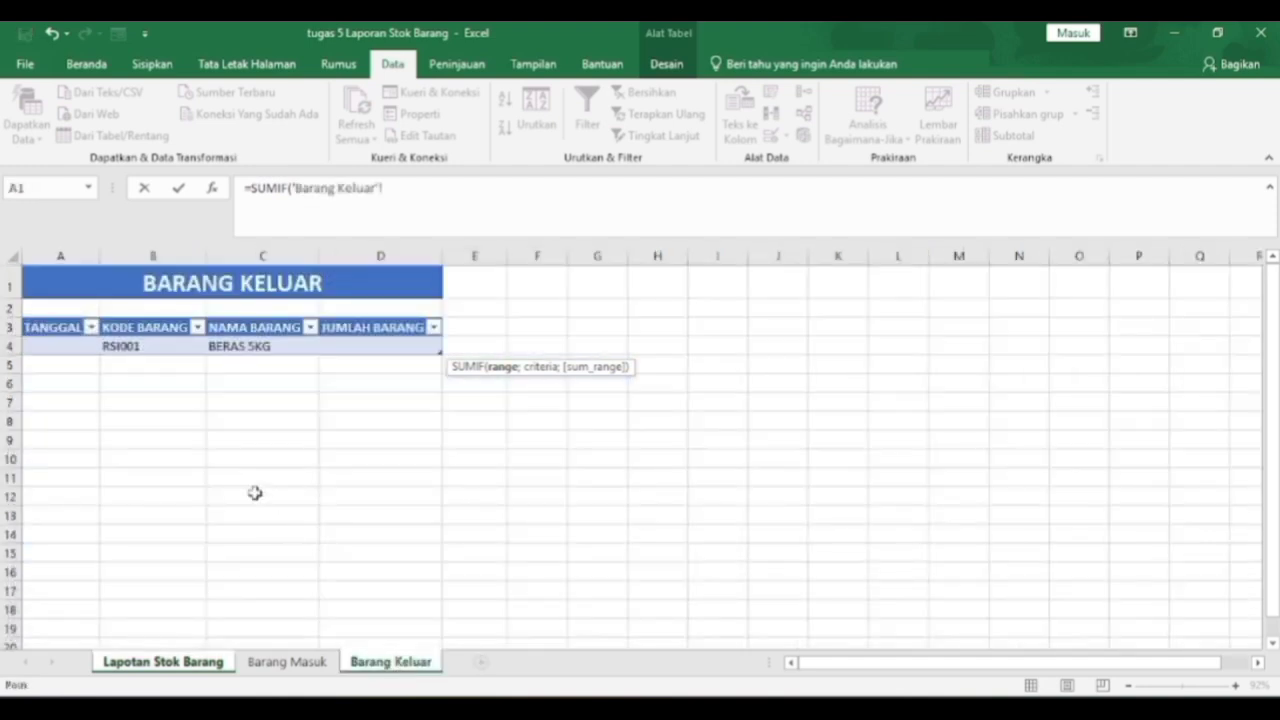
{"action": "left_click", "coordinate": [166, 255]}
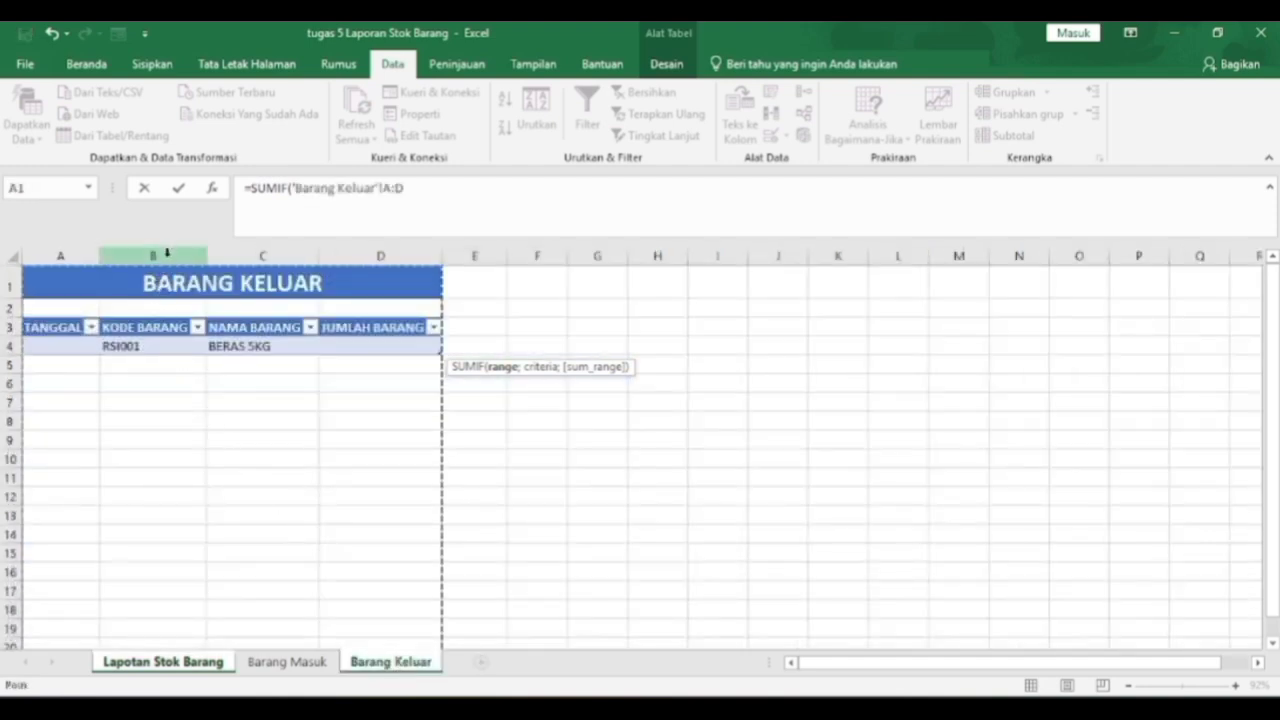
{"action": "left_click", "coordinate": [413, 196]}
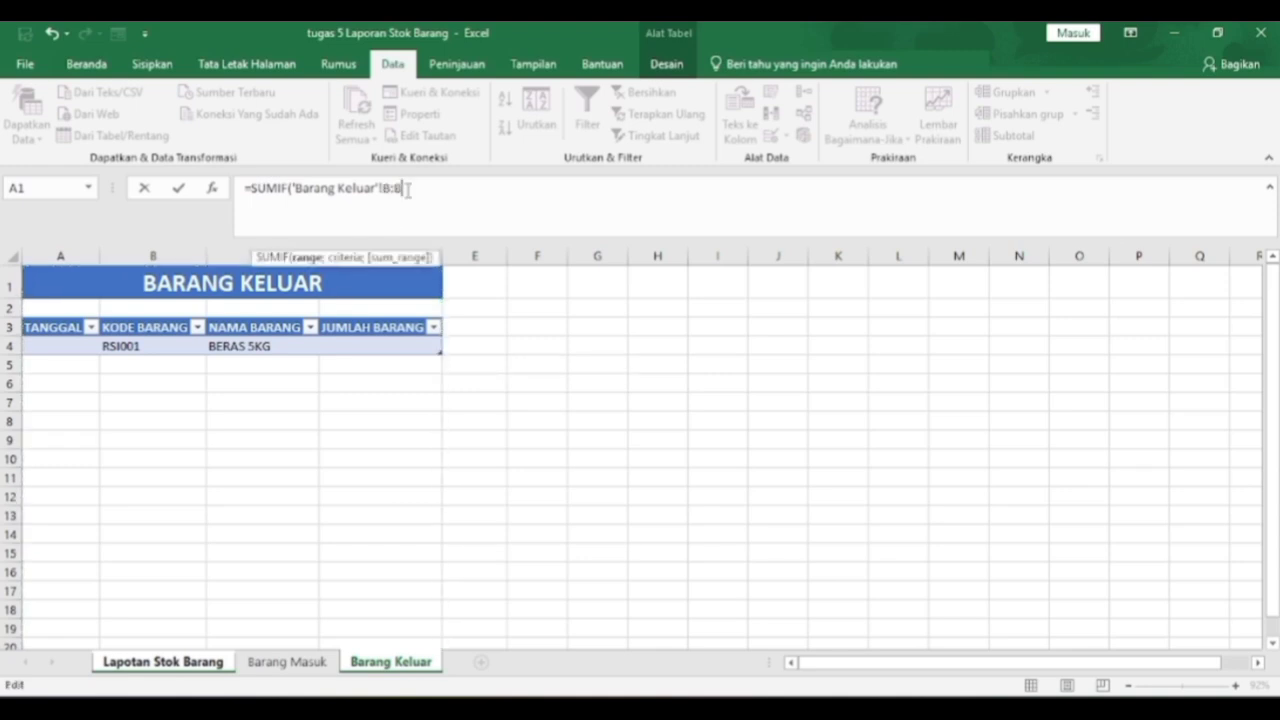
{"action": "type", "text": ";"}
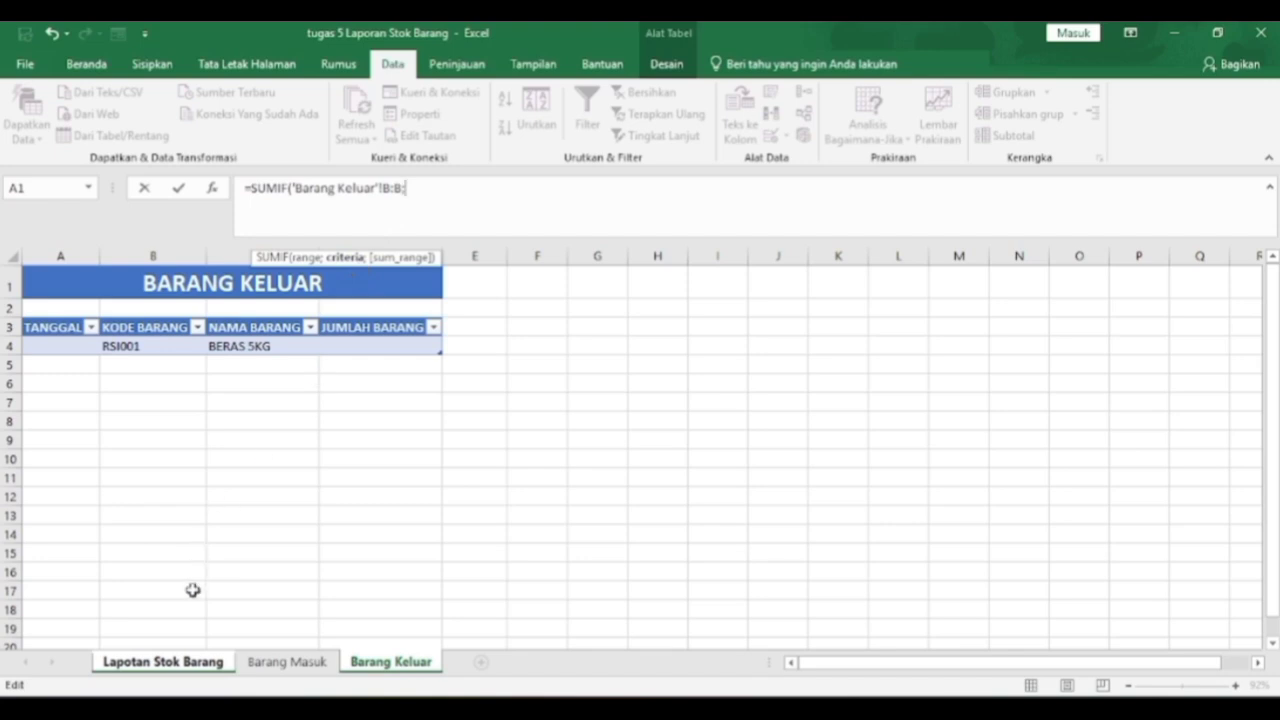
Complete the E5 SUMIF with criteria 'Lapotan Stok Barang'!A:A and sum range 'Barang Keluar'!D:D, and enter the formula
{"action": "left_click", "coordinate": [200, 663]}
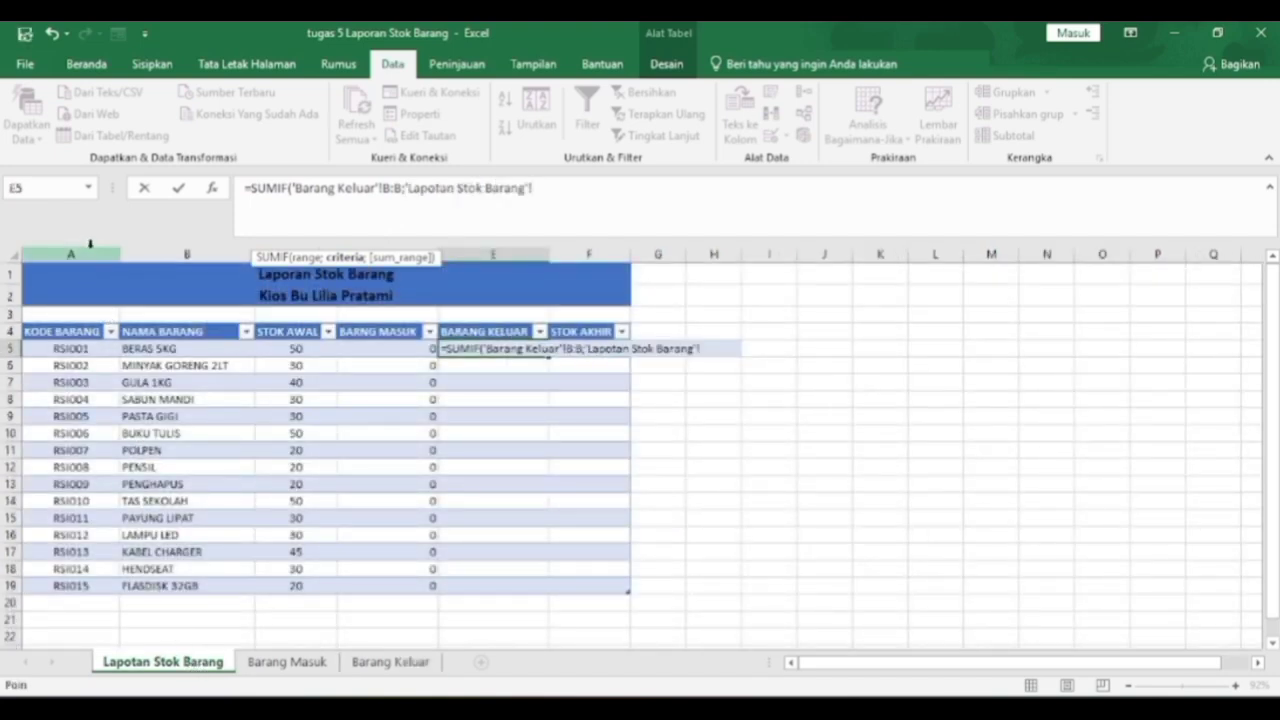
{"action": "left_click", "coordinate": [89, 253]}
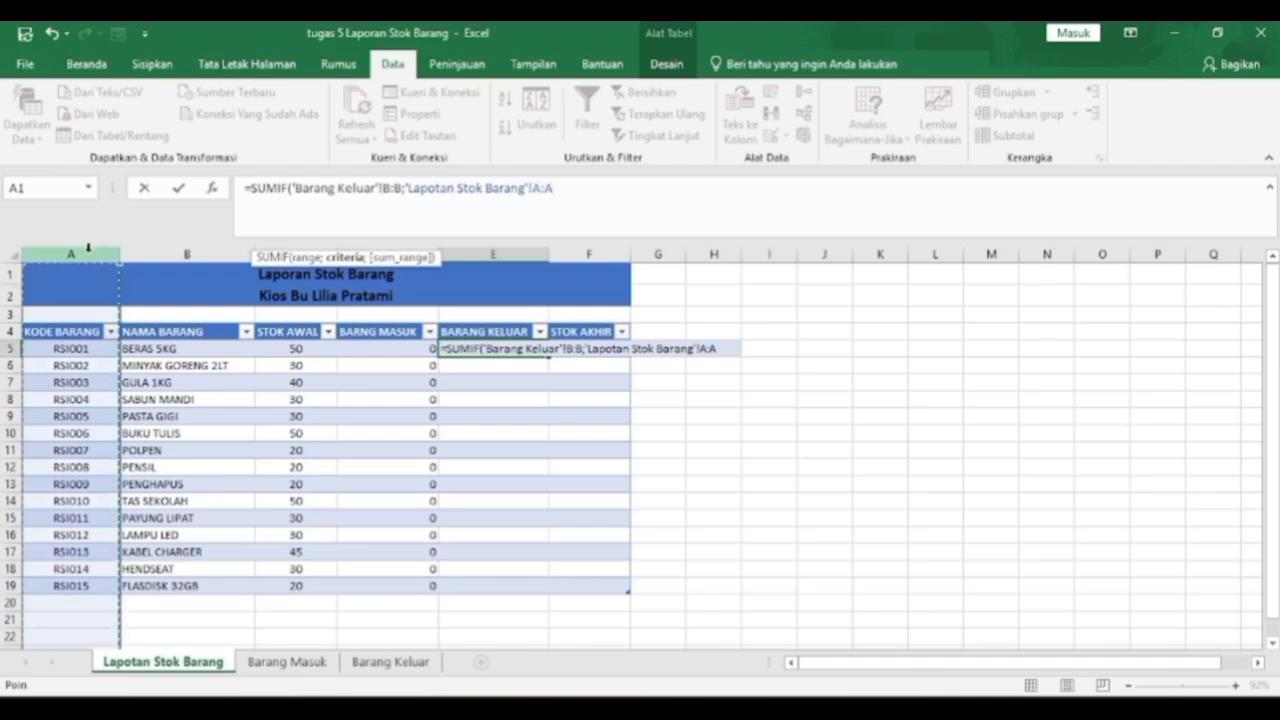
{"action": "key", "text": "F8"}
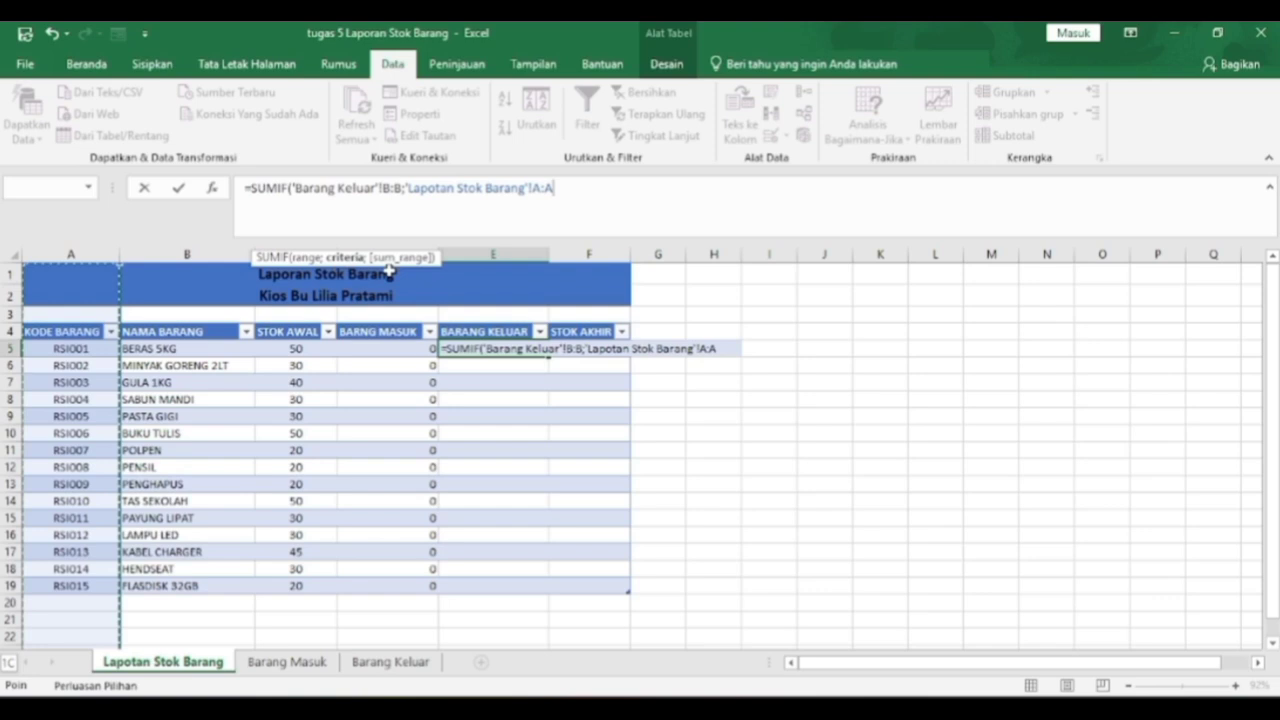
{"action": "left_click", "coordinate": [387, 664]}
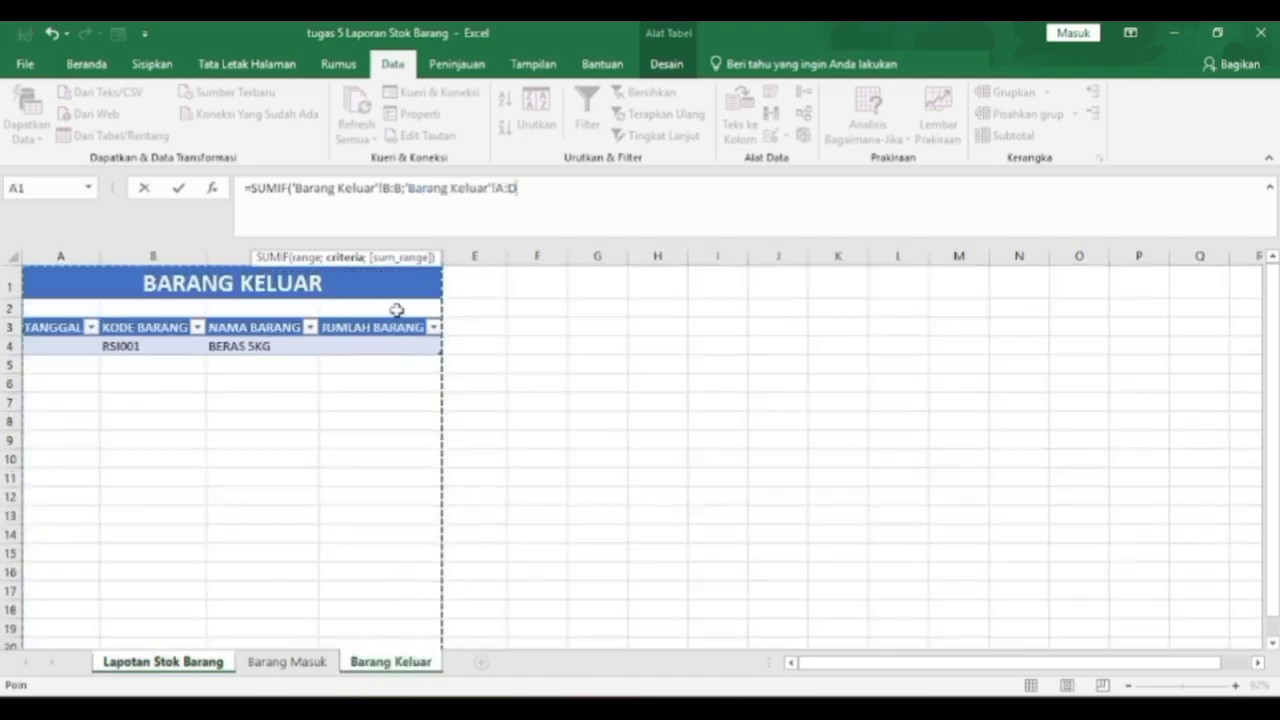
{"action": "type", "text": ")"}
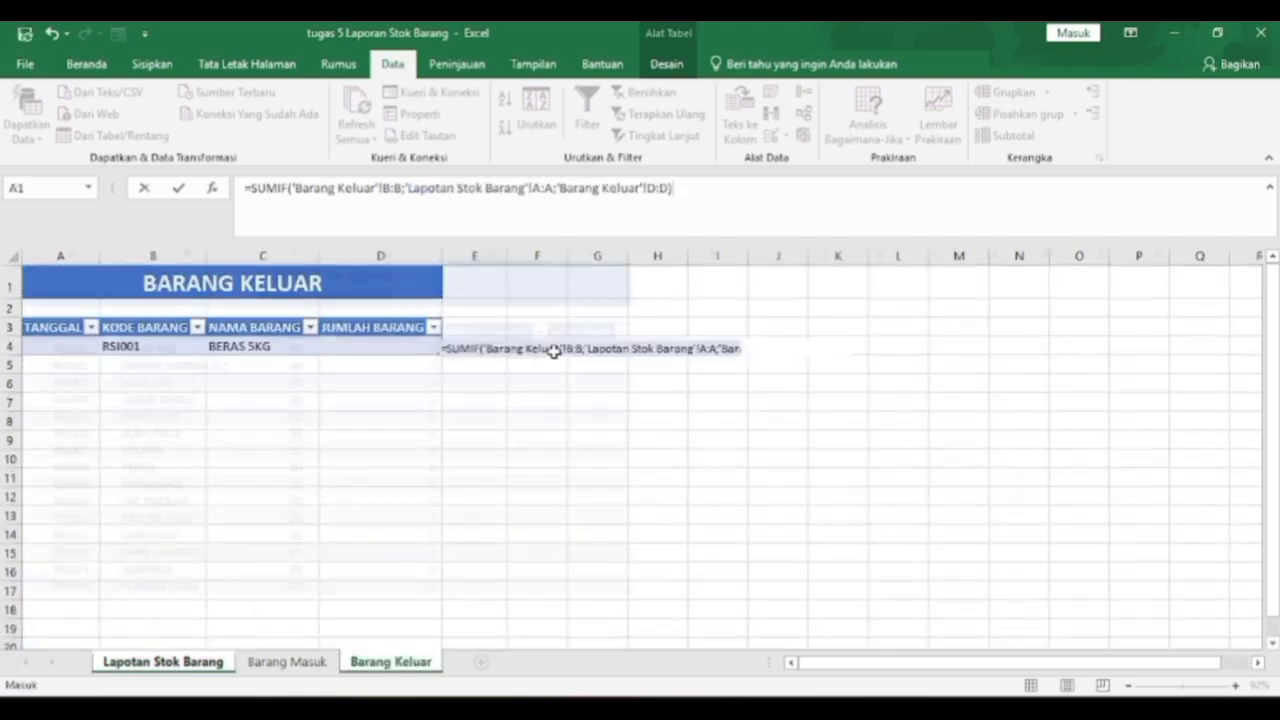
{"action": "key", "text": "Return"}
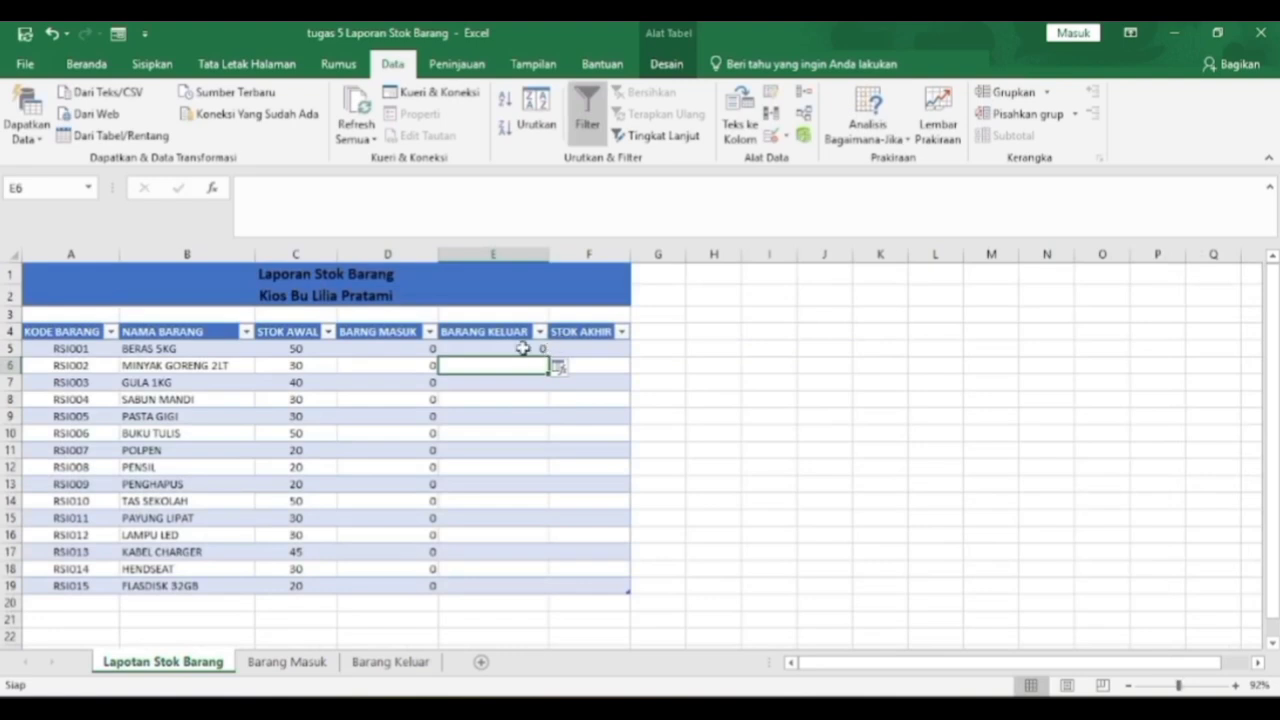
Fill the SUMIF formula from E5 down the BARANG KELUAR column to E19, and select cell F5 under STOK AKHIR
{"action": "left_click", "coordinate": [522, 348]}
{"action": "left_click_drag", "start_coordinate": [550, 358], "coordinate": [556, 593]}
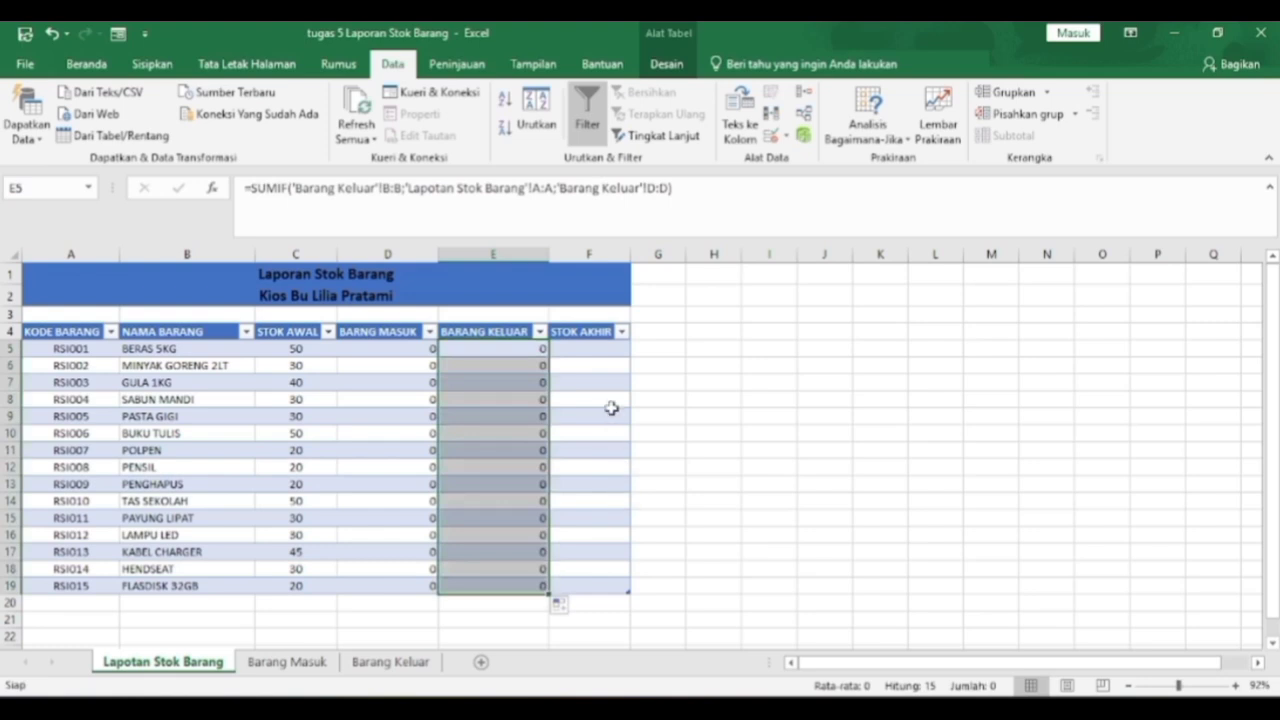
{"action": "left_click", "coordinate": [591, 353]}
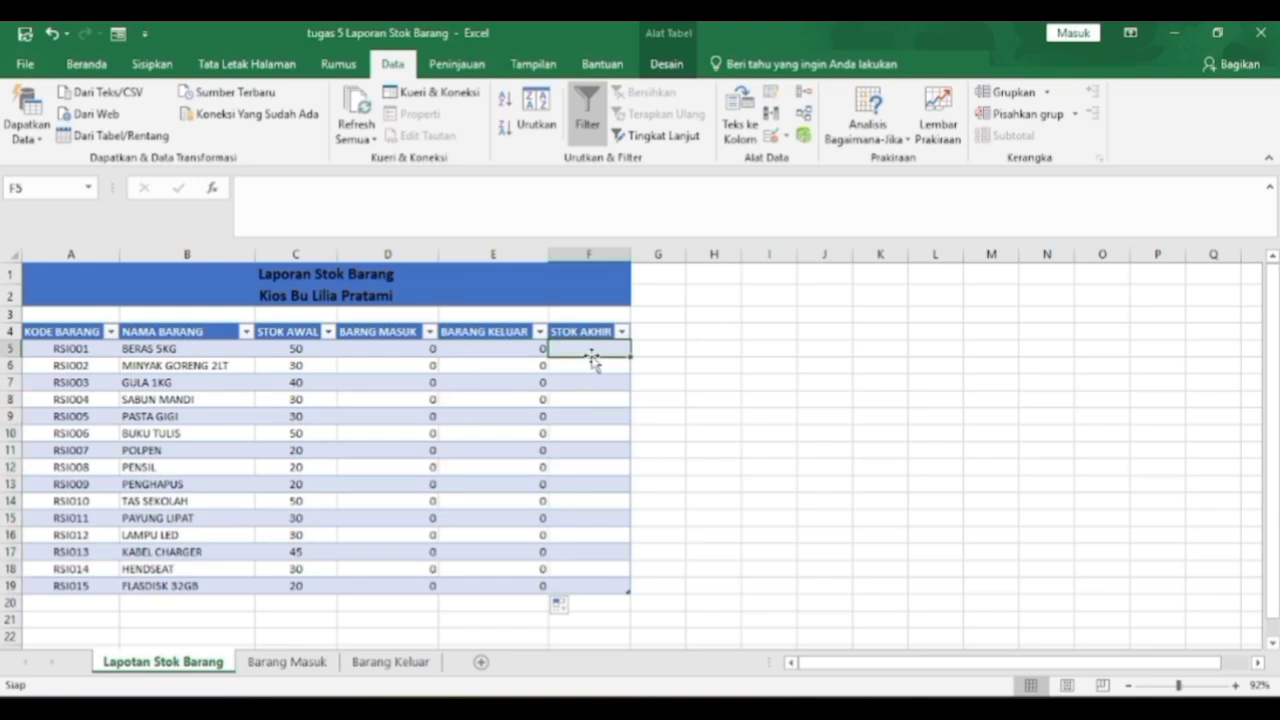
Enter a formula in F5 under STOK AKHIR that adds BARNG MASUK to STOK AWAL and subtracts BARANG KELUAR
{"action": "type", "text": "="}
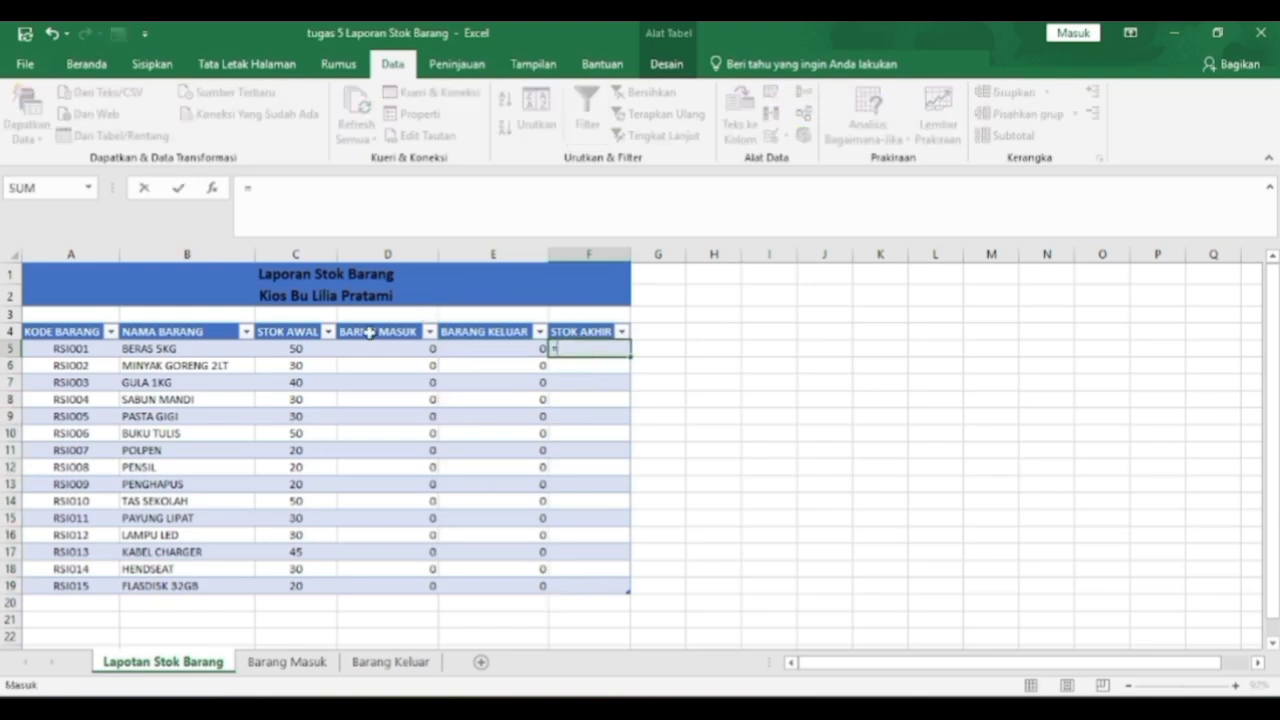
{"action": "left_click", "coordinate": [327, 350]}
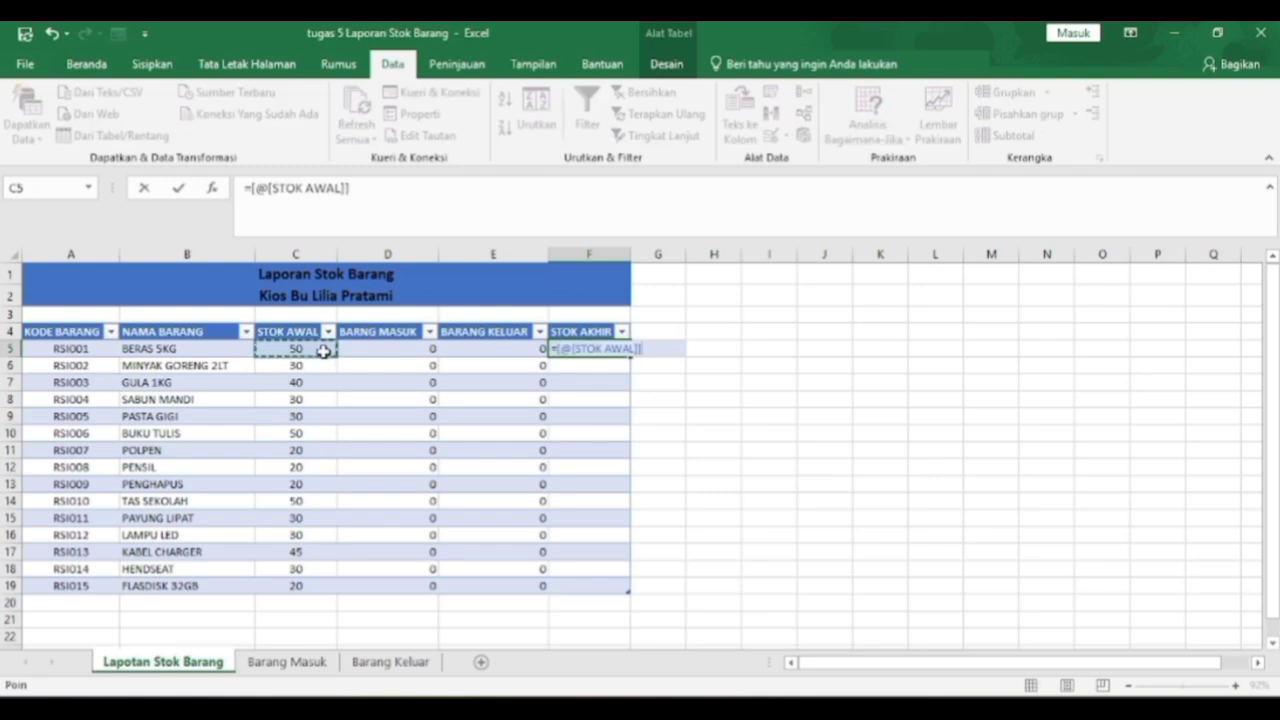
{"action": "type", "text": "+"}
{"action": "left_click", "coordinate": [378, 350]}
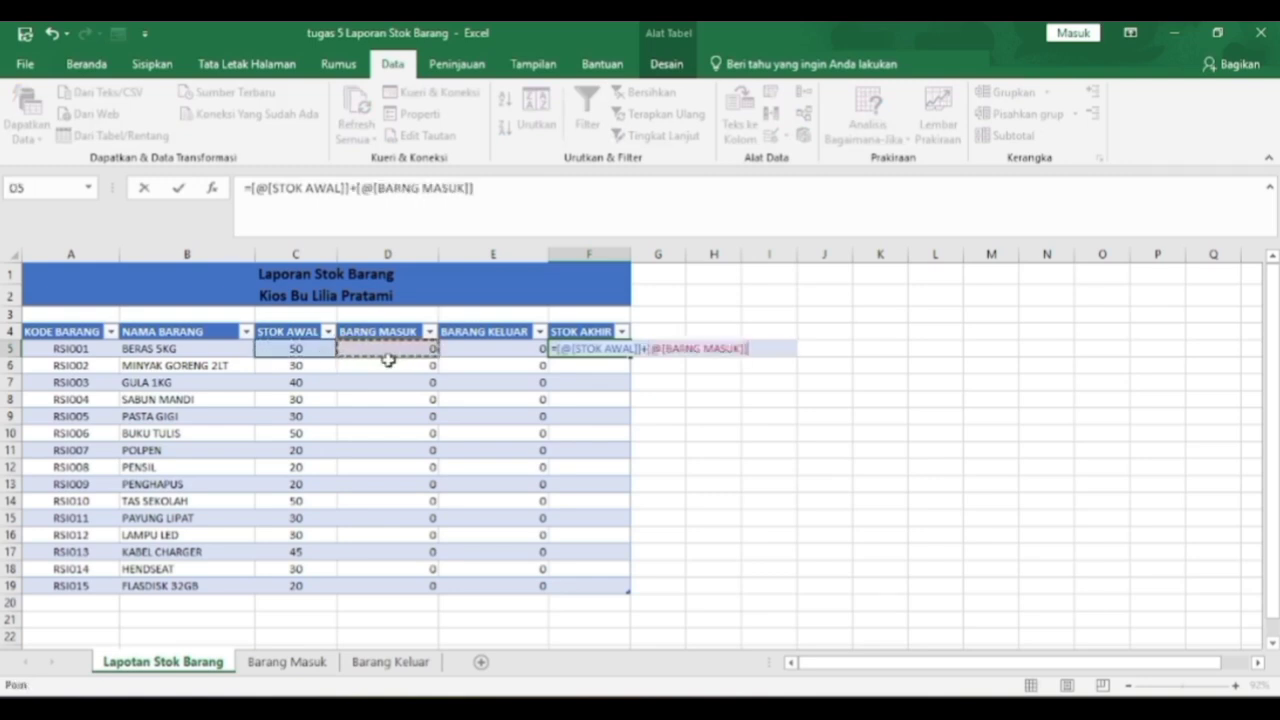
{"action": "type", "text": "-"}
{"action": "left_click", "coordinate": [485, 352]}
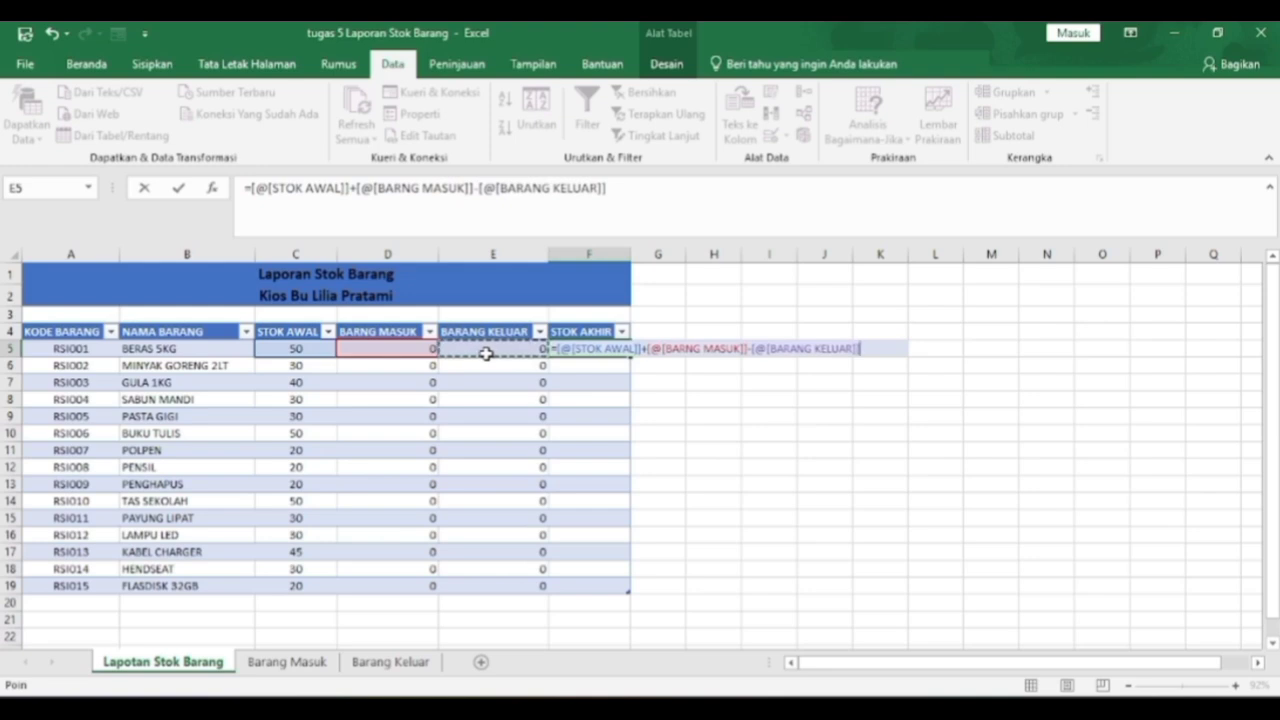
{"action": "key", "text": "Return"}
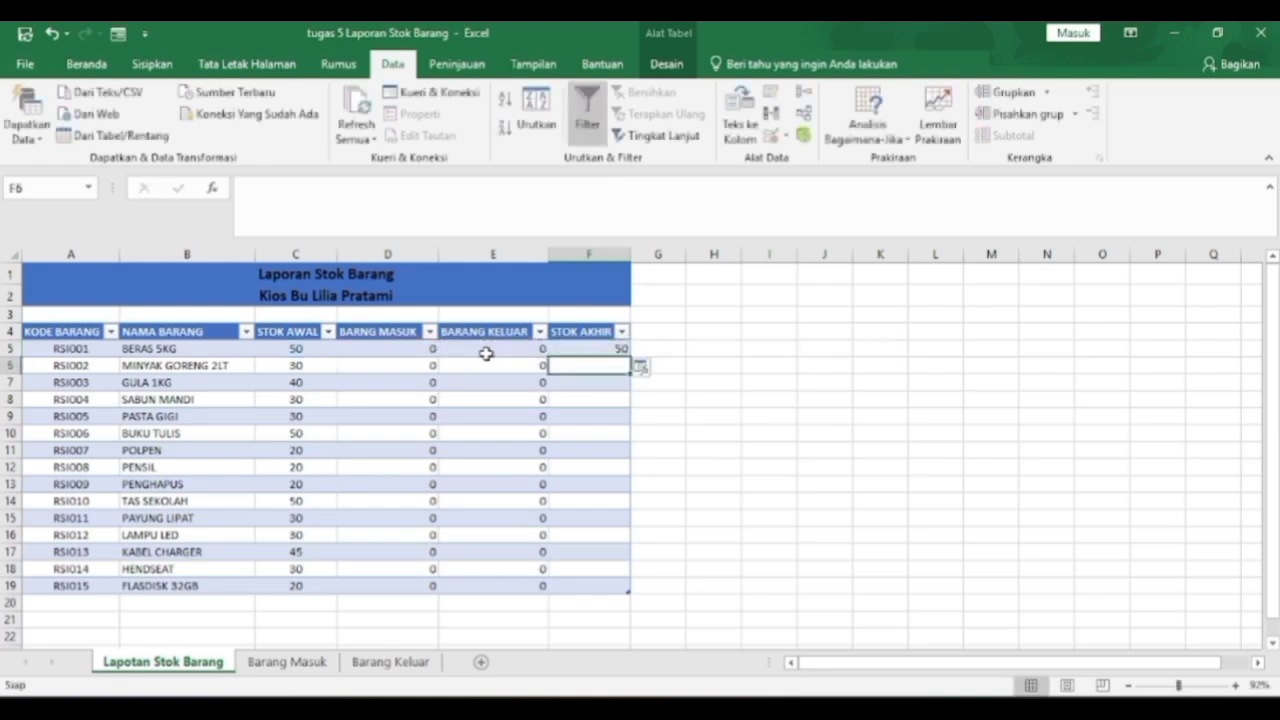
Fill the STOK AKHIR formula from F5 down to F19 and center the values in that range
{"action": "double_click", "coordinate": [588, 349]}
{"action": "left_click", "coordinate": [634, 399]}
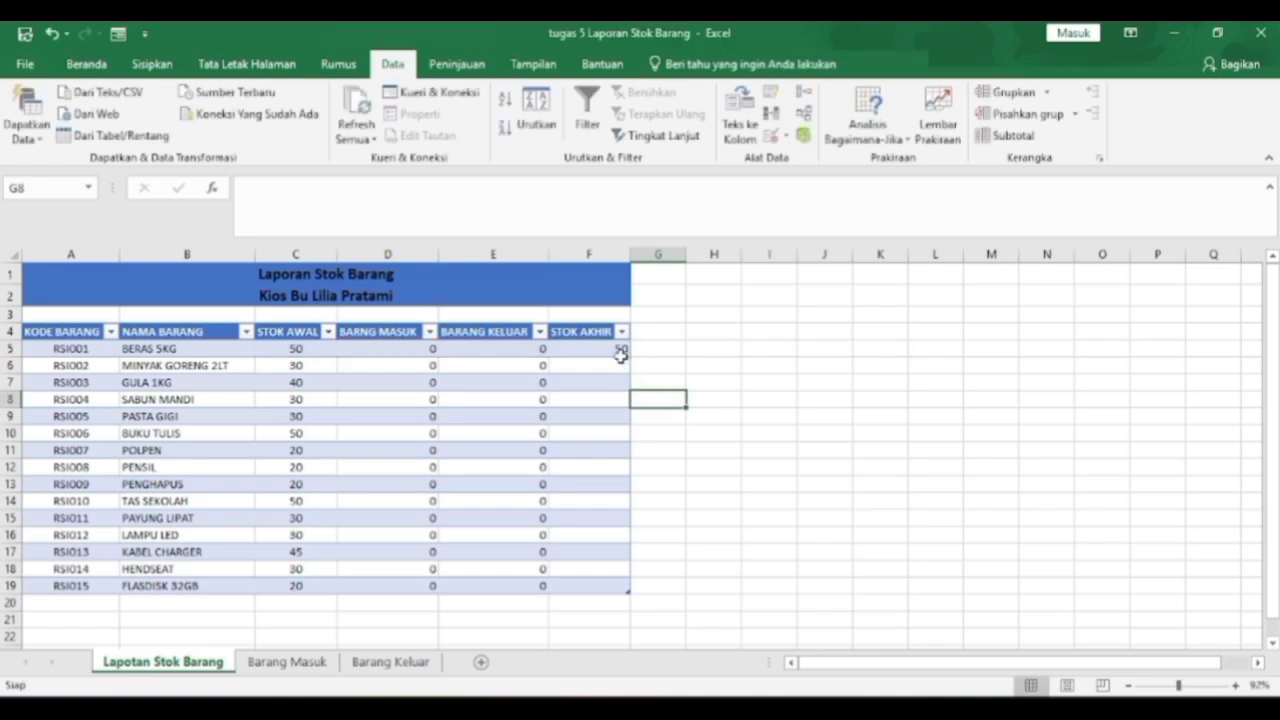
{"action": "left_click", "coordinate": [622, 352]}
{"action": "left_click_drag", "start_coordinate": [632, 360], "coordinate": [629, 592]}
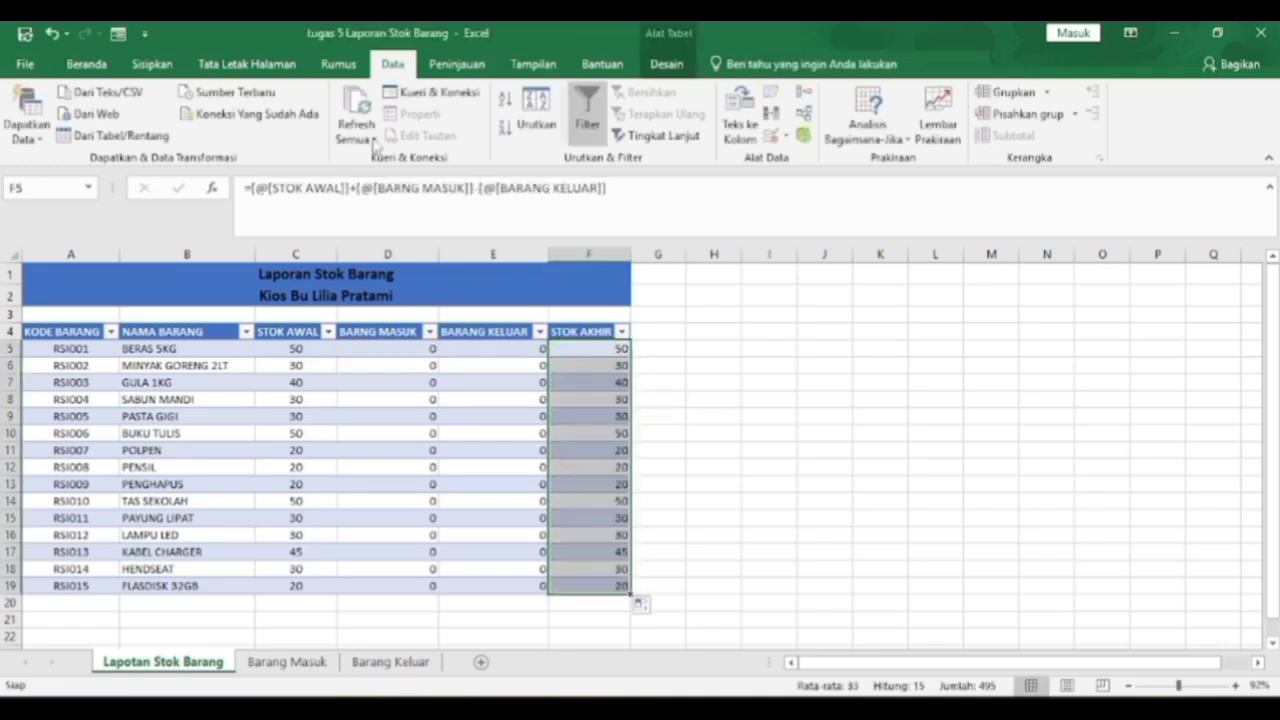
{"action": "left_click", "coordinate": [80, 66]}
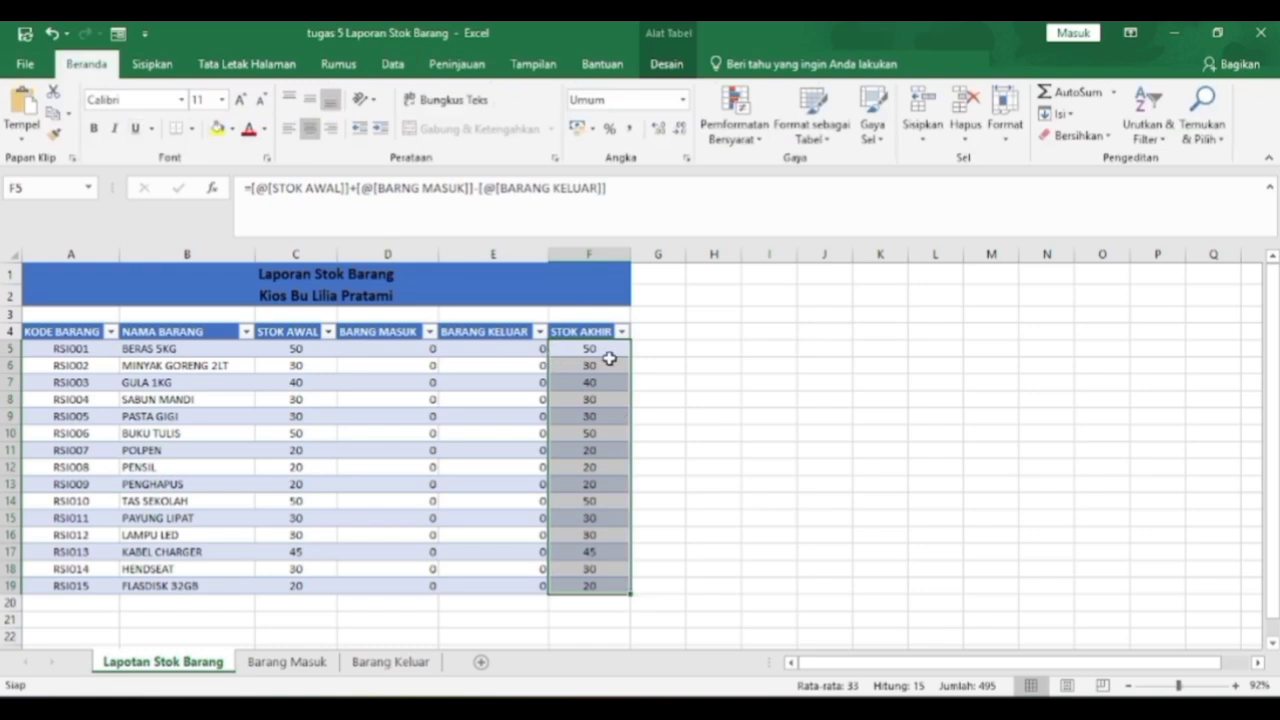
{"action": "left_click", "coordinate": [655, 348]}
On the Barang Masuk sheet, enter the date 24 JUNI 2026 in A4 for item RSI001
{"action": "left_click", "coordinate": [287, 662]}
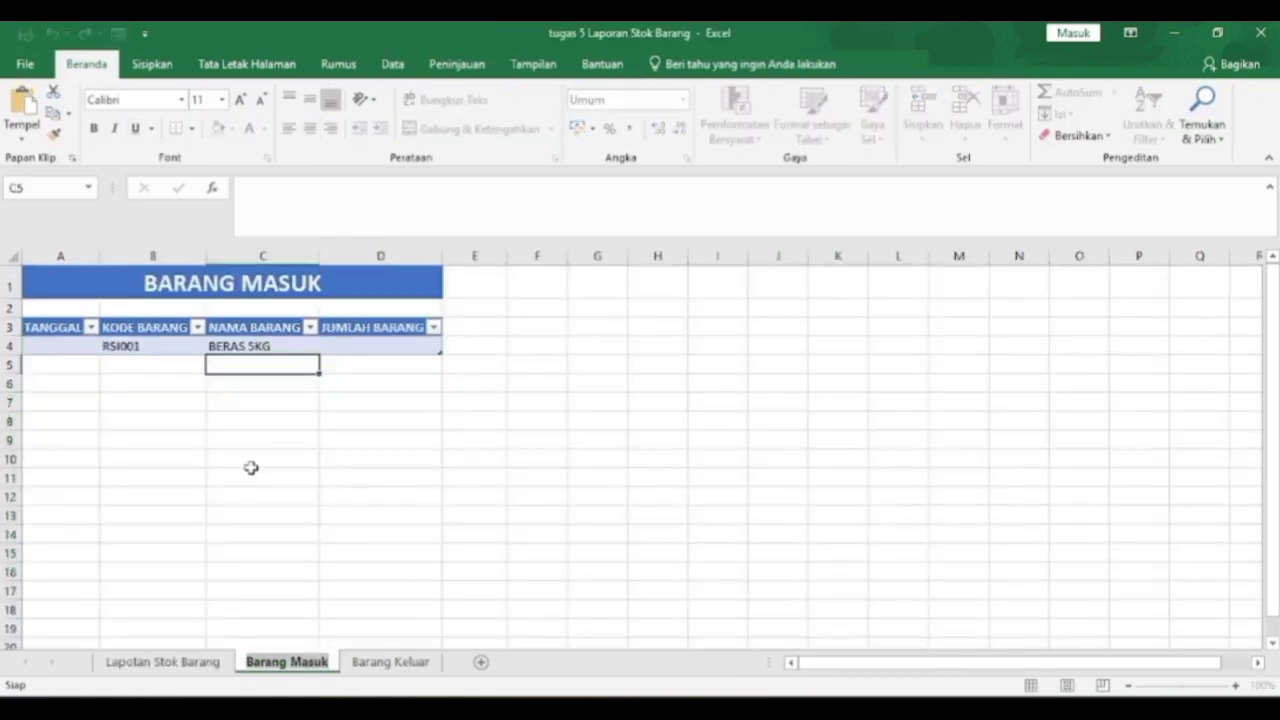
{"action": "left_click", "coordinate": [55, 347]}
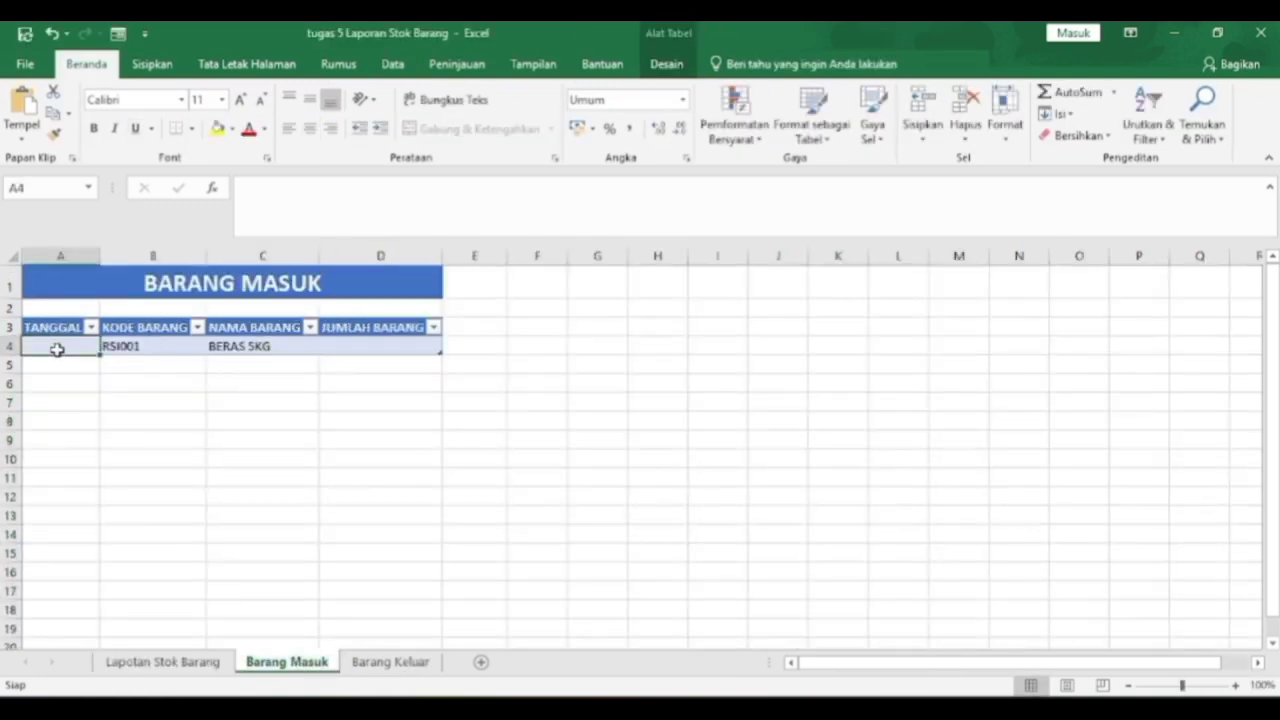
{"action": "type", "text": "24 JUNI 202"}
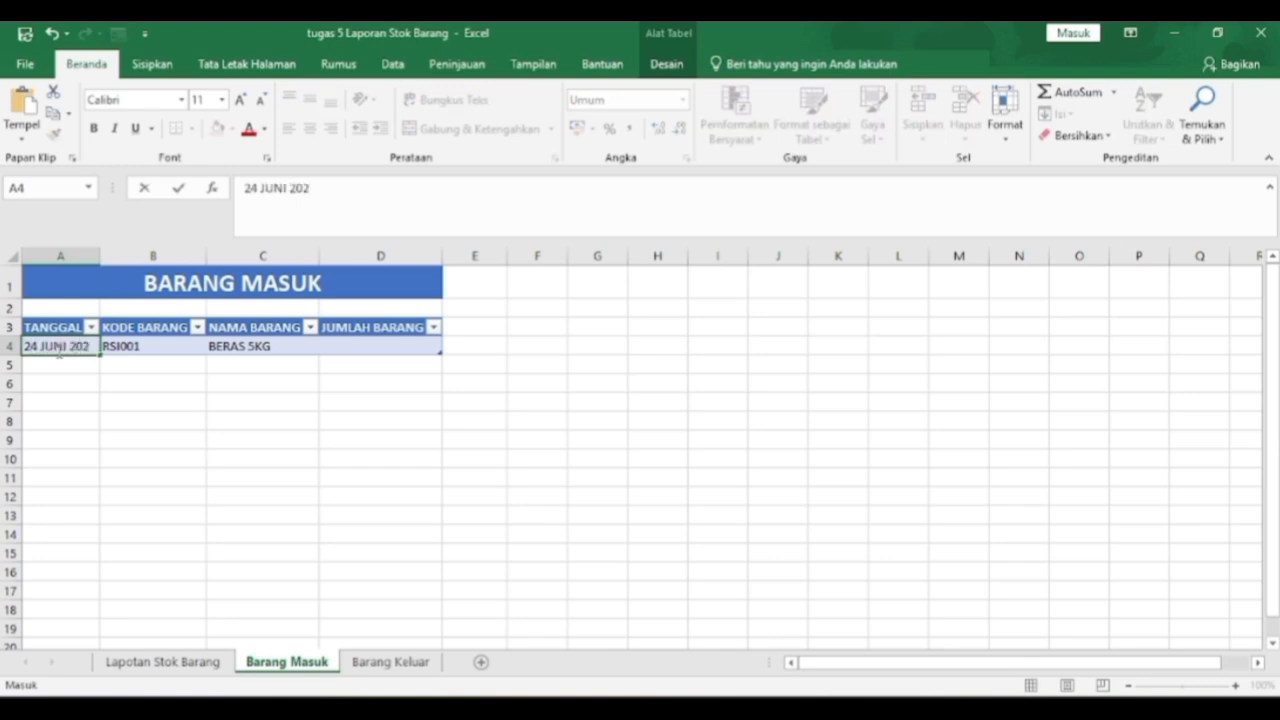
{"action": "type", "text": "6"}
{"action": "left_click", "coordinate": [160, 356]}
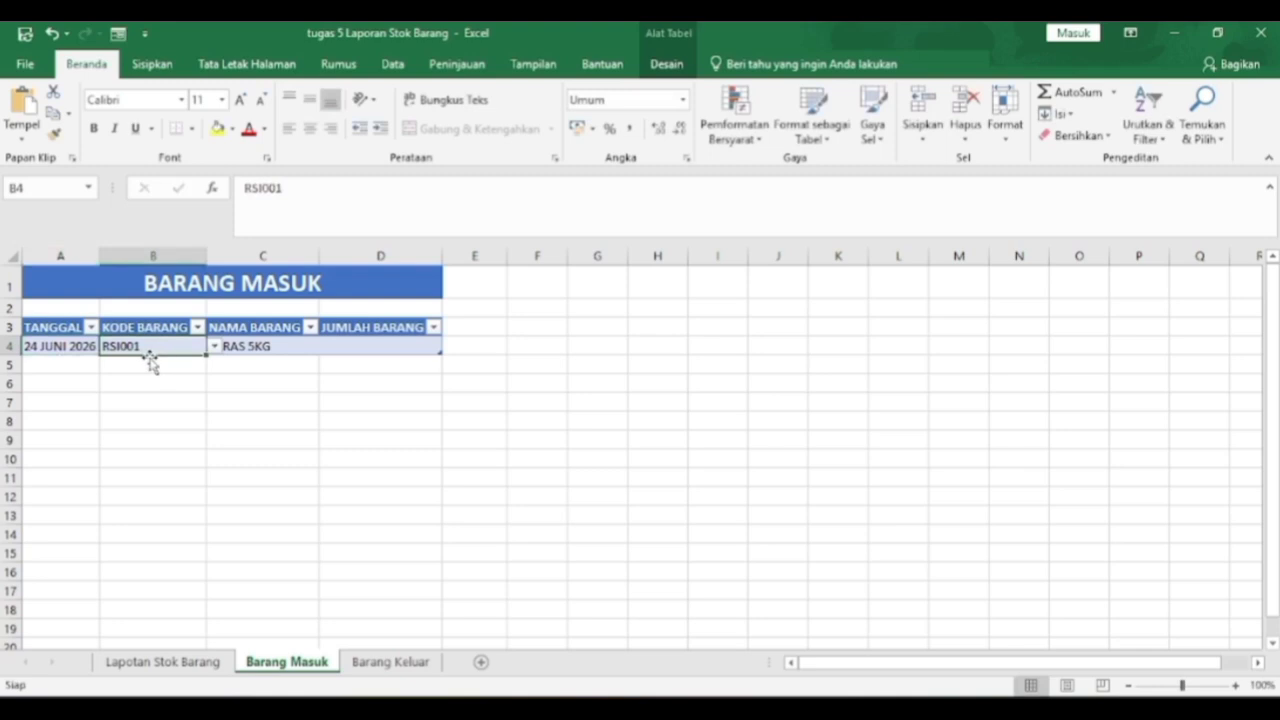
Enter 10 as the JUMLAH BARANG of BERAS 5KG in D4, and return to the Lapotan Stok Barang sheet
{"action": "left_click", "coordinate": [272, 364]}
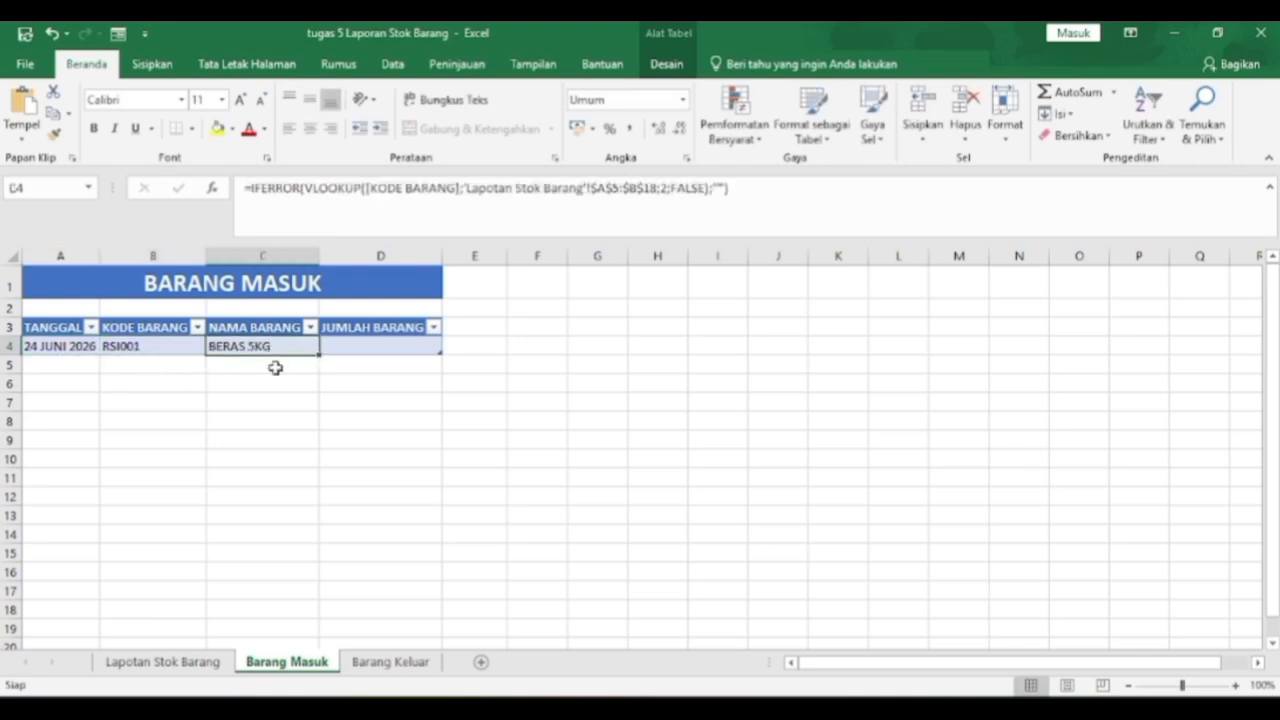
{"action": "left_click", "coordinate": [350, 348]}
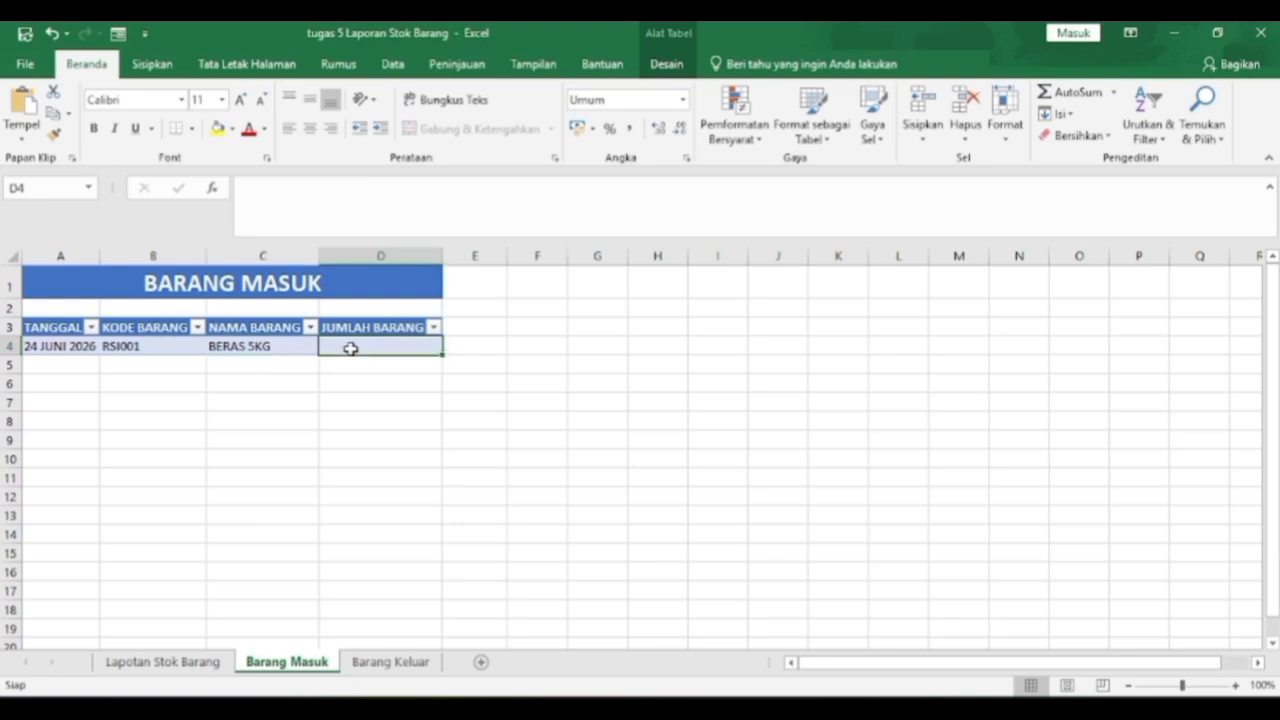
{"action": "type", "text": "1"}
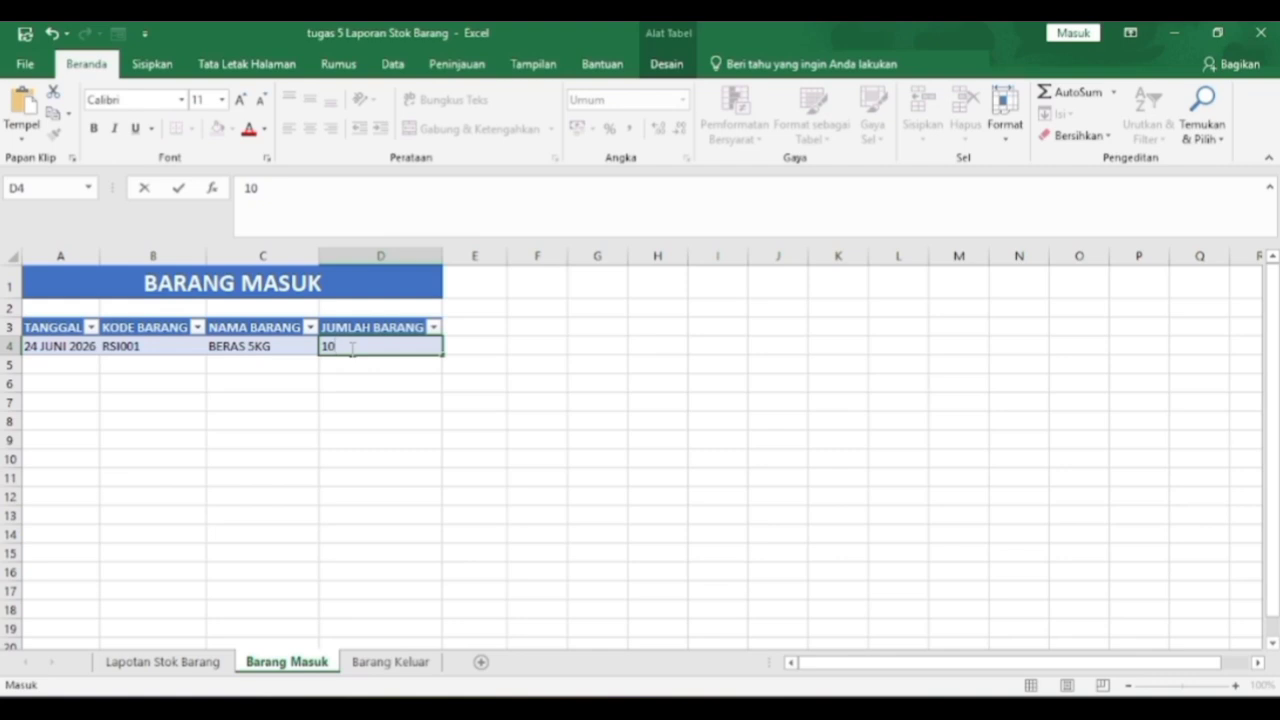
{"action": "type", "text": "0"}
{"action": "key", "text": "Return"}
{"action": "left_click", "coordinate": [150, 660]}
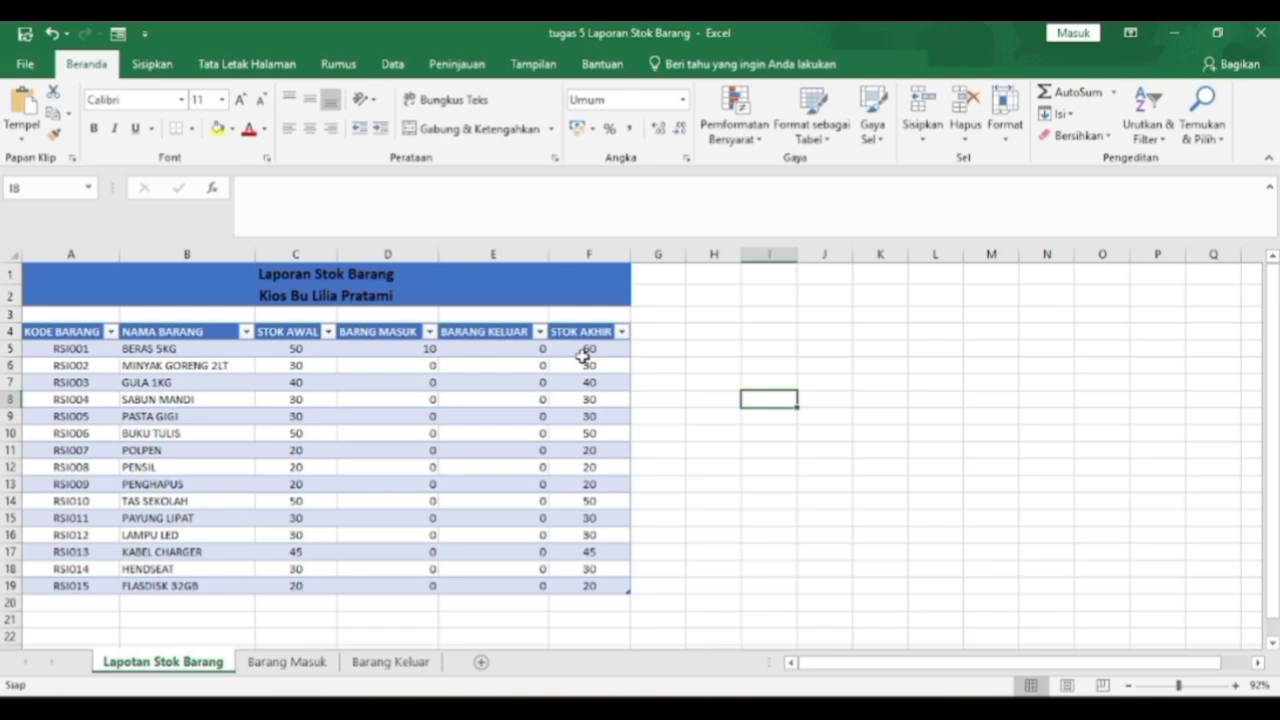
On the Barang Keluar sheet, enter the date 15 JUNI 2026 in A4 for item RSI001
{"action": "left_click", "coordinate": [390, 661]}
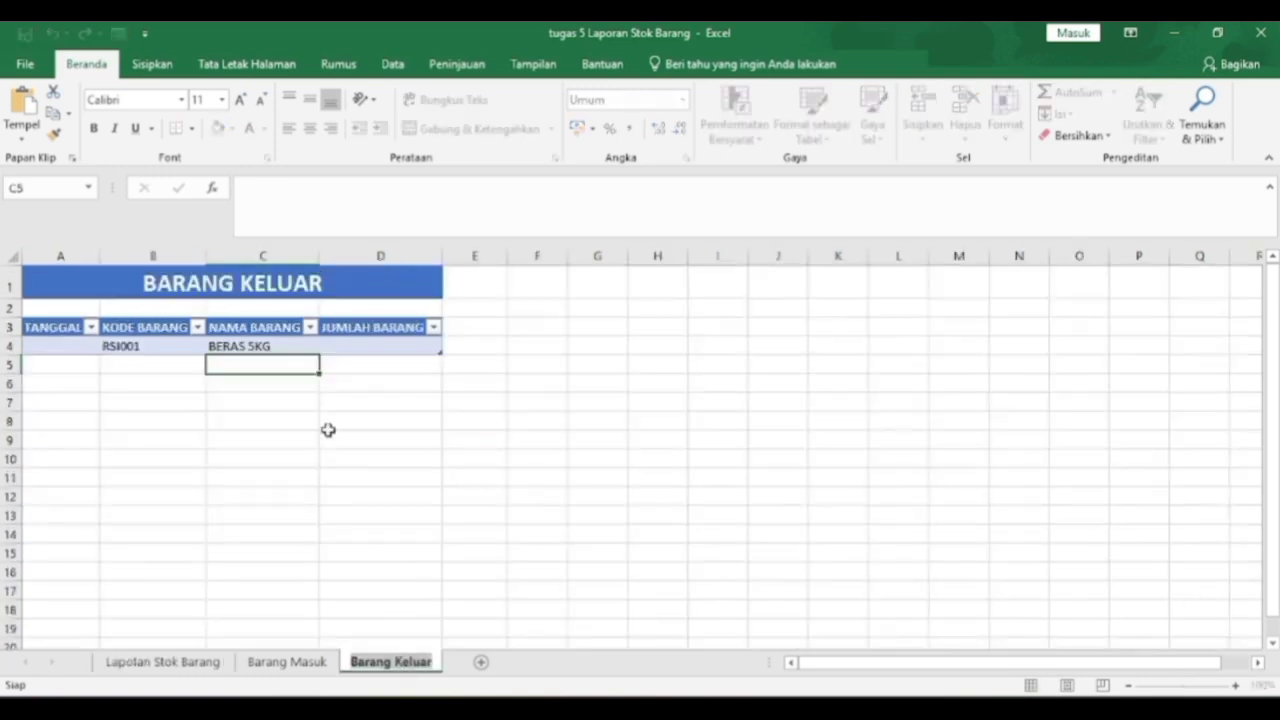
{"action": "left_click", "coordinate": [81, 347]}
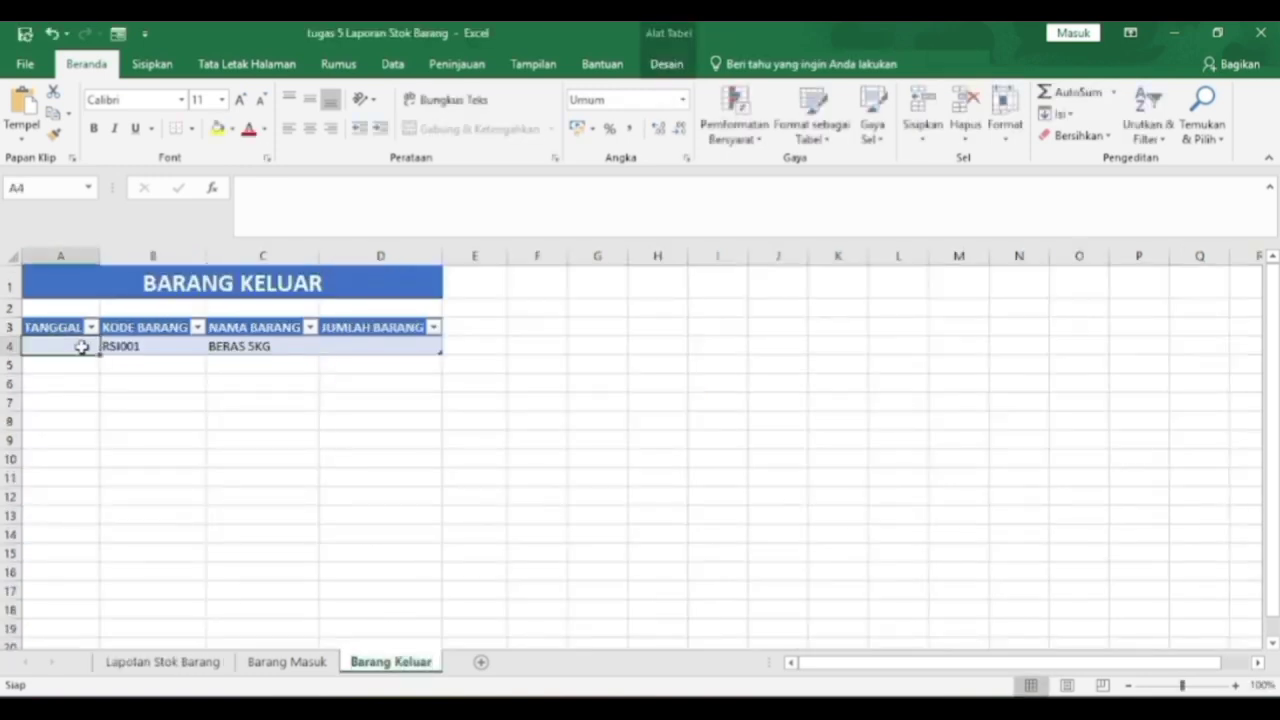
{"action": "type", "text": "1"}
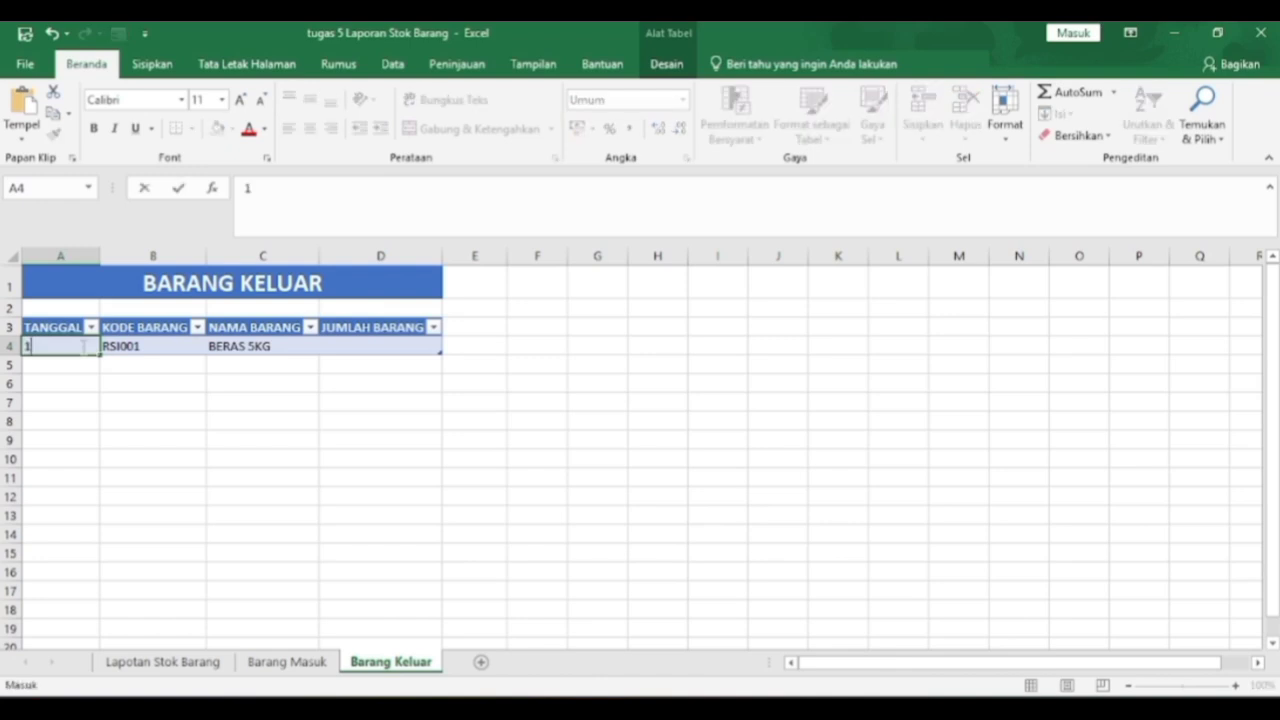
{"action": "type", "text": "5 JUNI 202"}
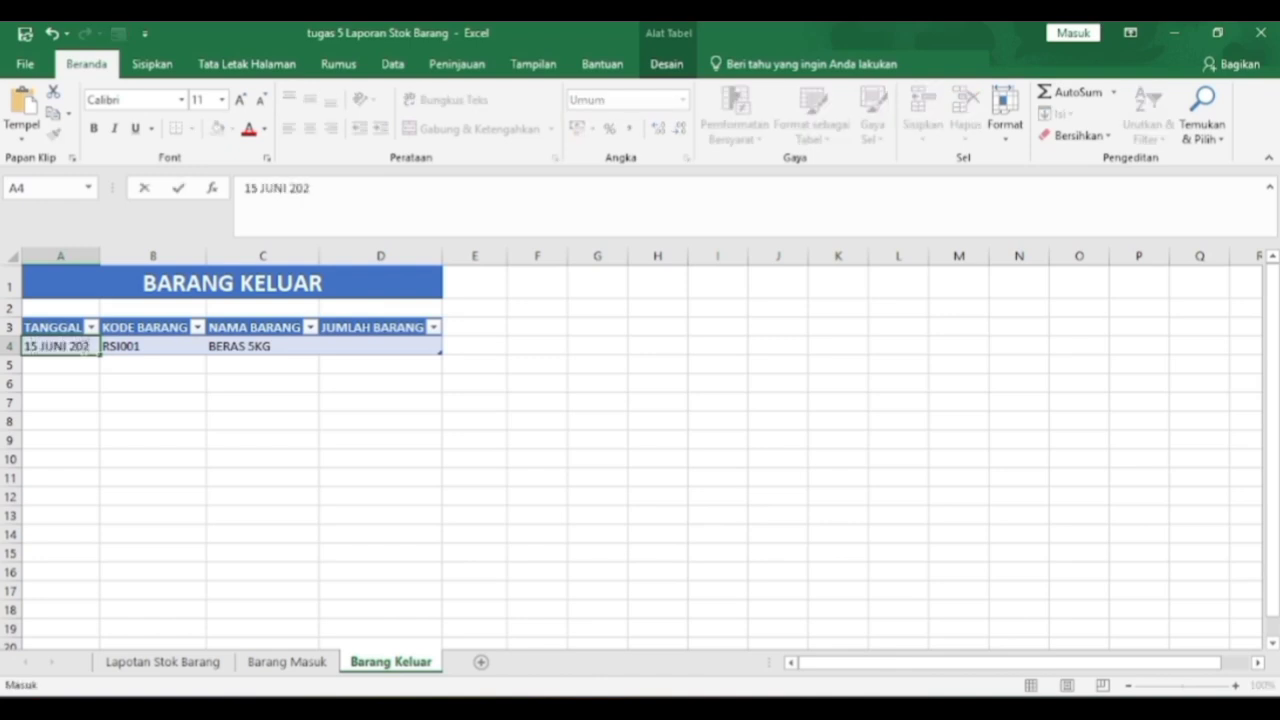
{"action": "type", "text": "6"}
{"action": "left_click", "coordinate": [158, 346]}
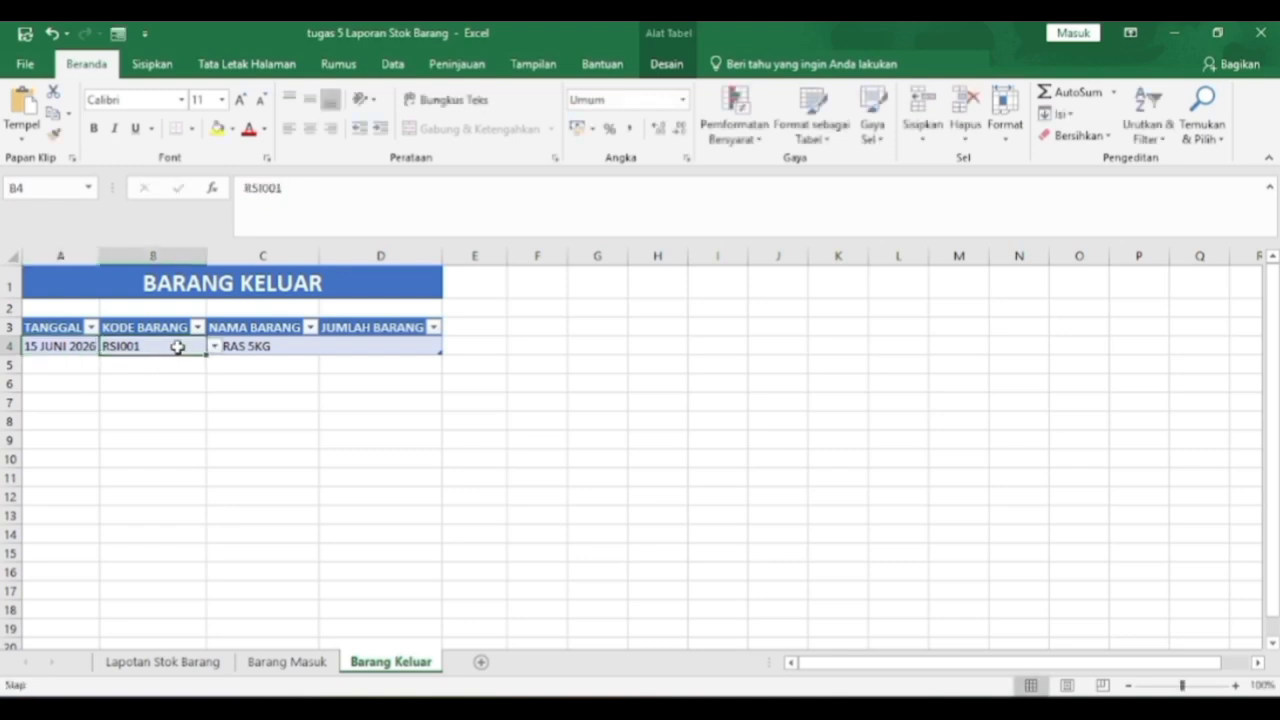
Enter 55 as the outgoing JUMLAH BARANG of BERAS 5KG in D4, and go back to the Lapotan Stok Barang sheet
{"action": "left_click", "coordinate": [288, 348]}
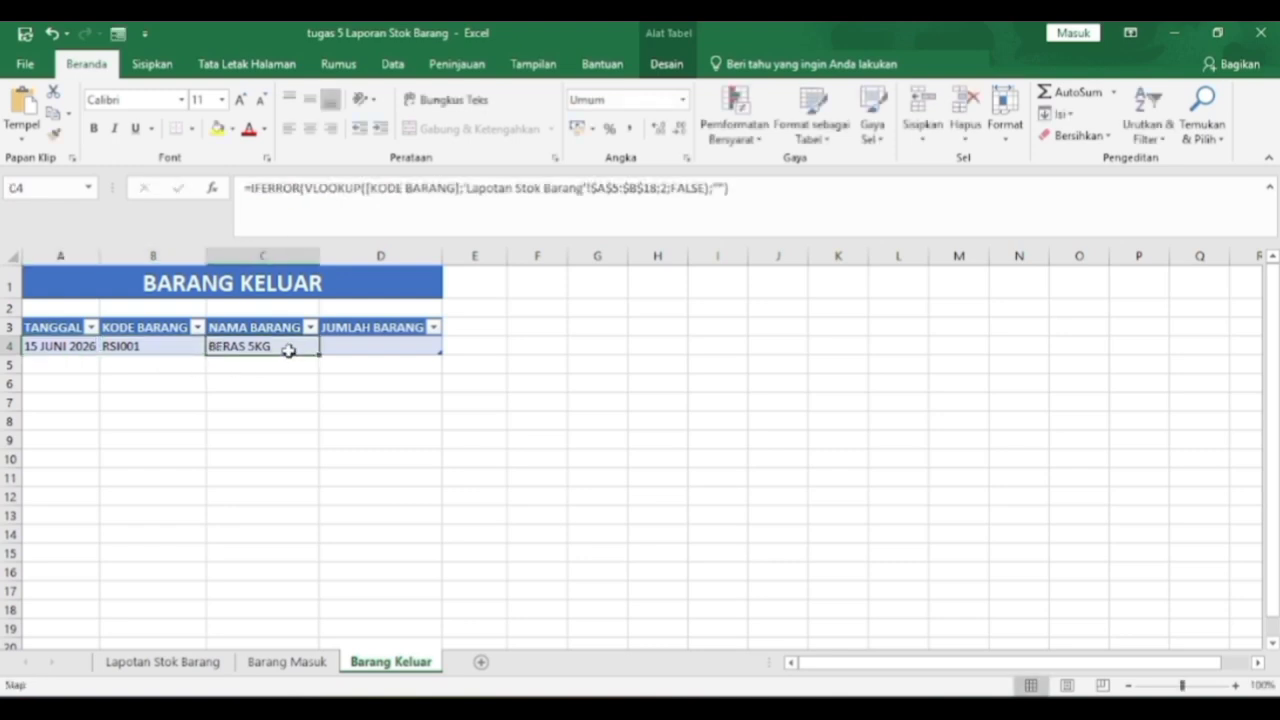
{"action": "left_click", "coordinate": [342, 348]}
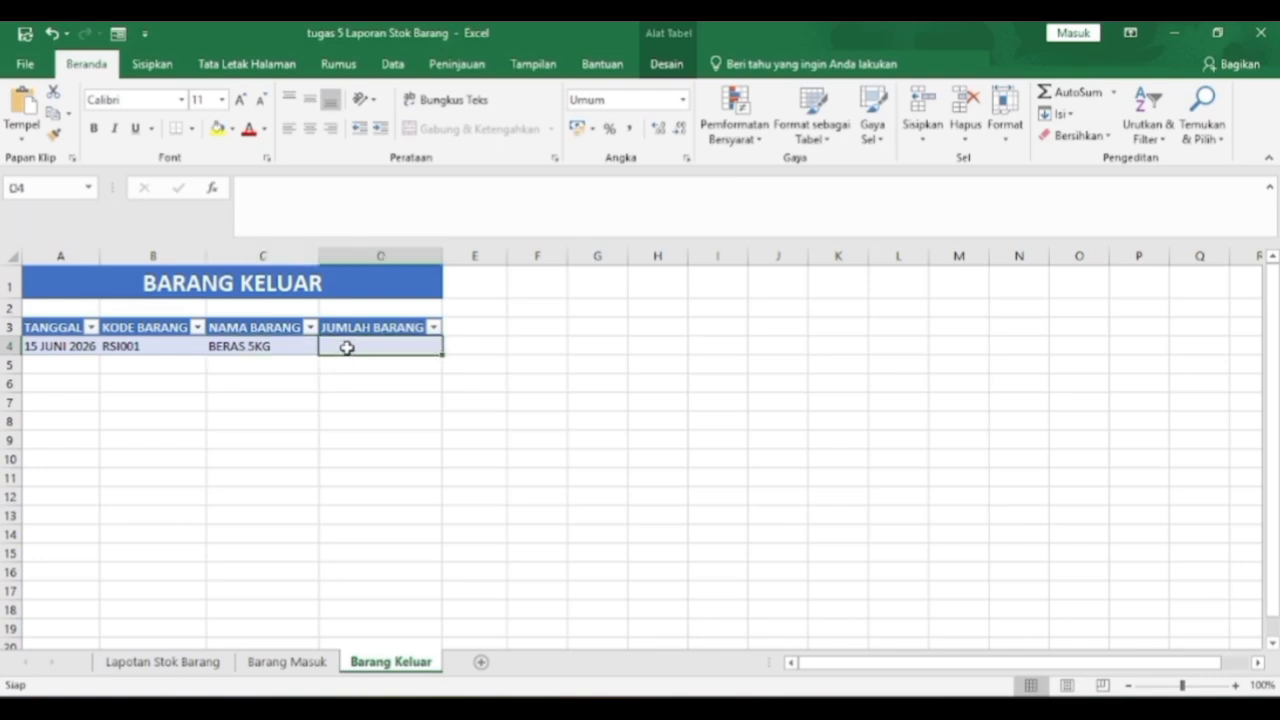
{"action": "type", "text": "55"}
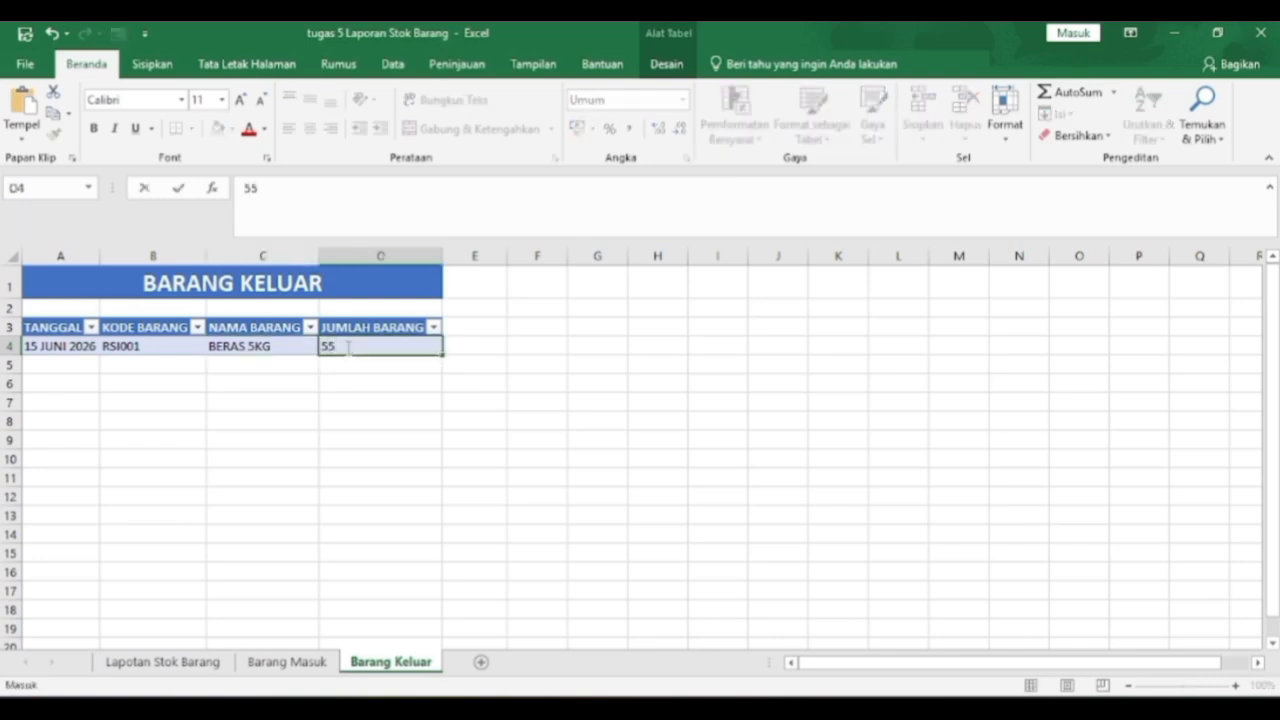
{"action": "key", "text": "Return"}
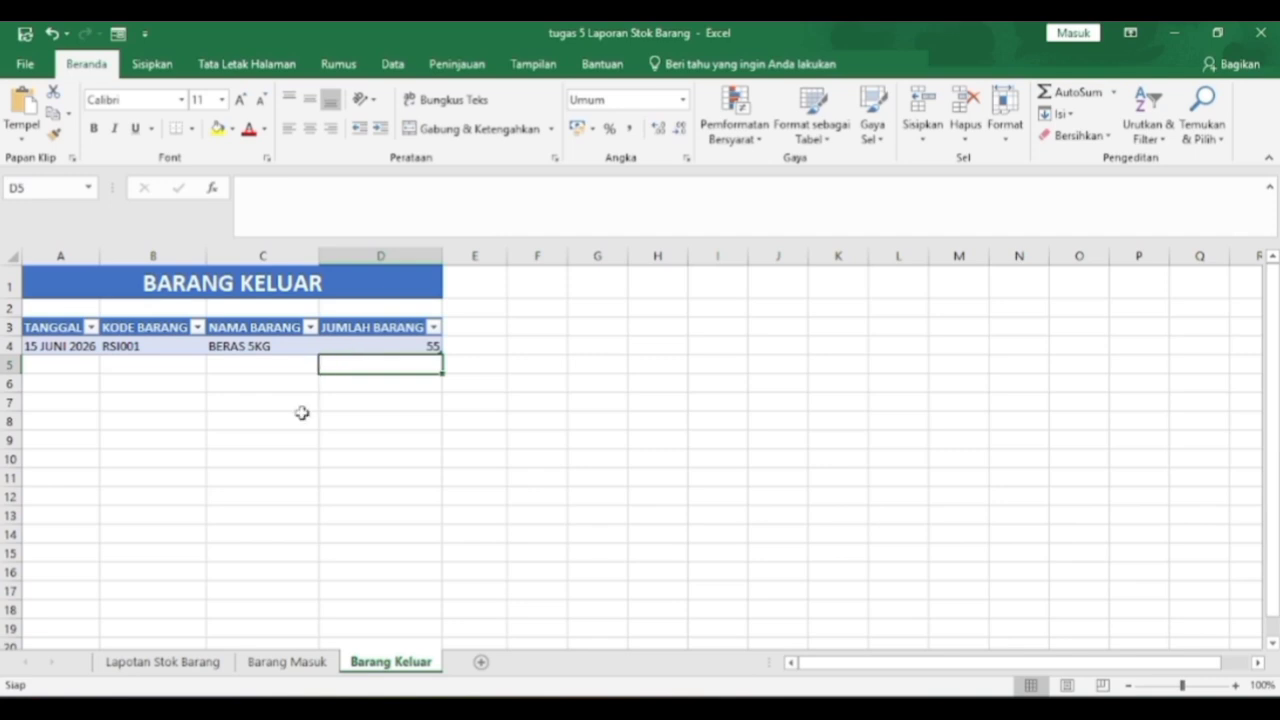
{"action": "left_click", "coordinate": [205, 660]}
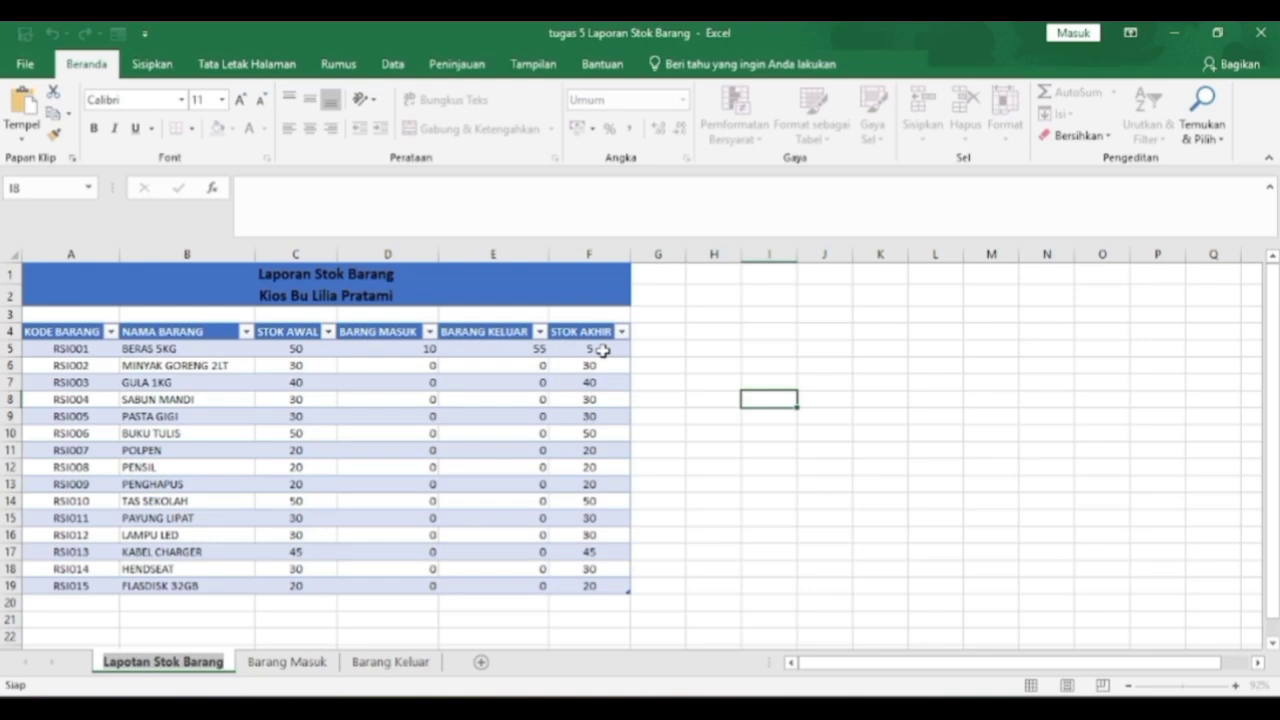
{"action": "left_click", "coordinate": [643, 350]}
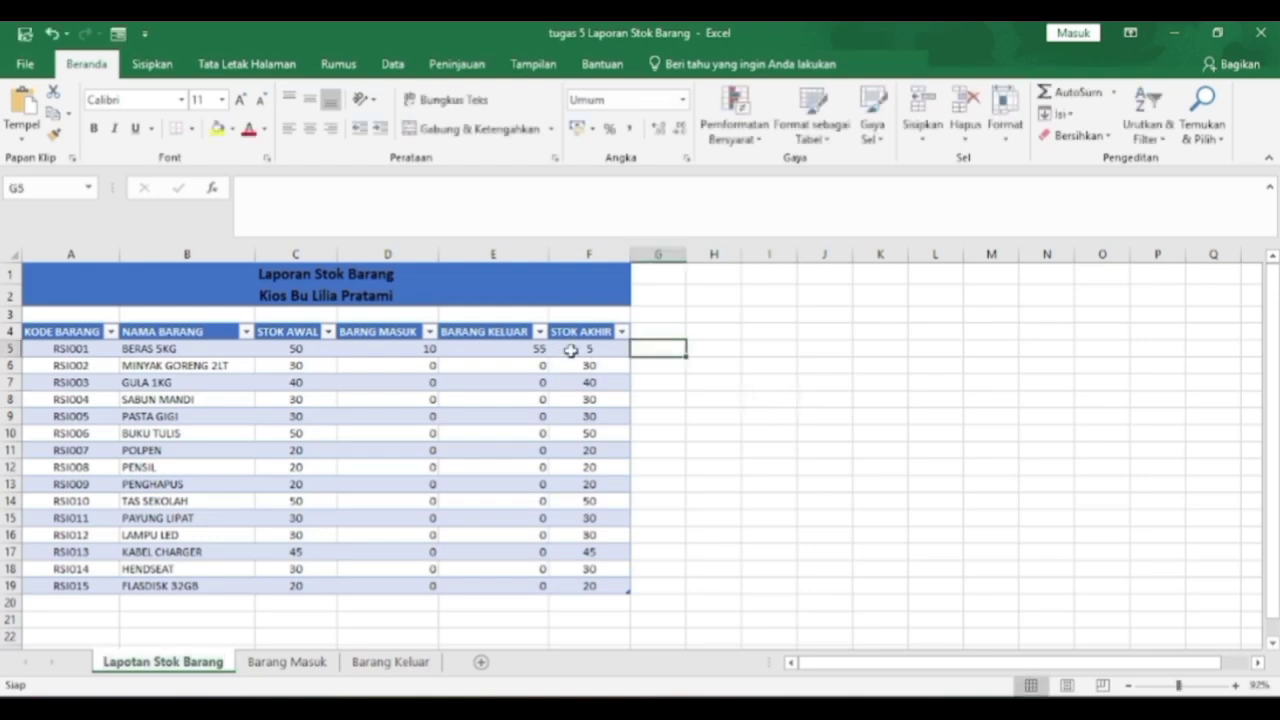
Add a Kurang Dari conditional formatting rule to F5:F19 that marks values below 10 with Isian Merah Muda
{"action": "left_click", "coordinate": [571, 350]}
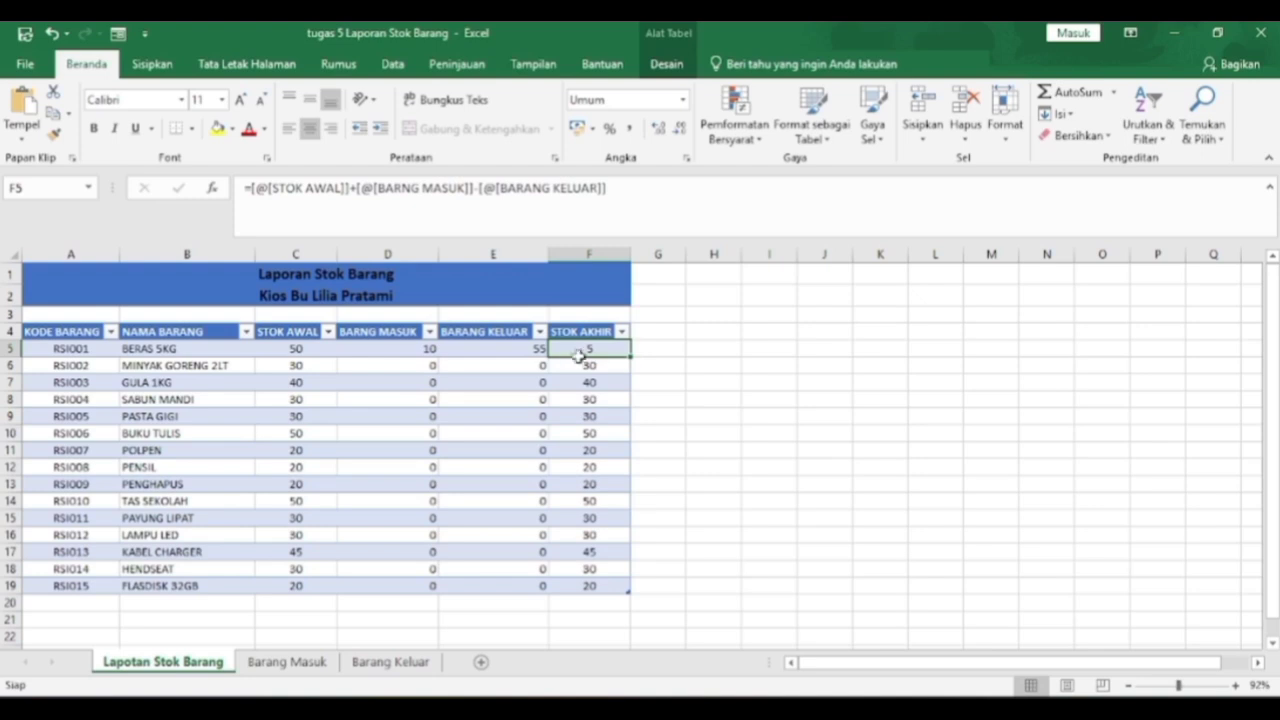
{"action": "left_click_drag", "start_coordinate": [621, 350], "coordinate": [596, 586]}
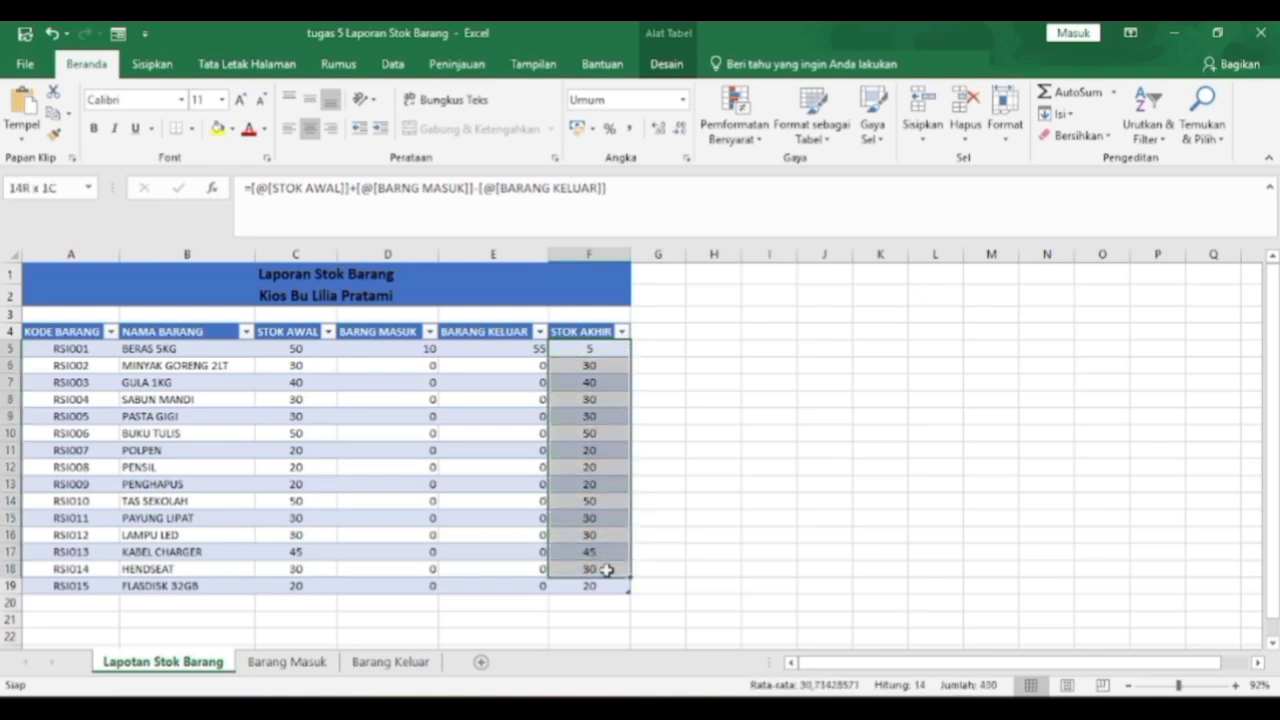
{"action": "left_click", "coordinate": [752, 143]}
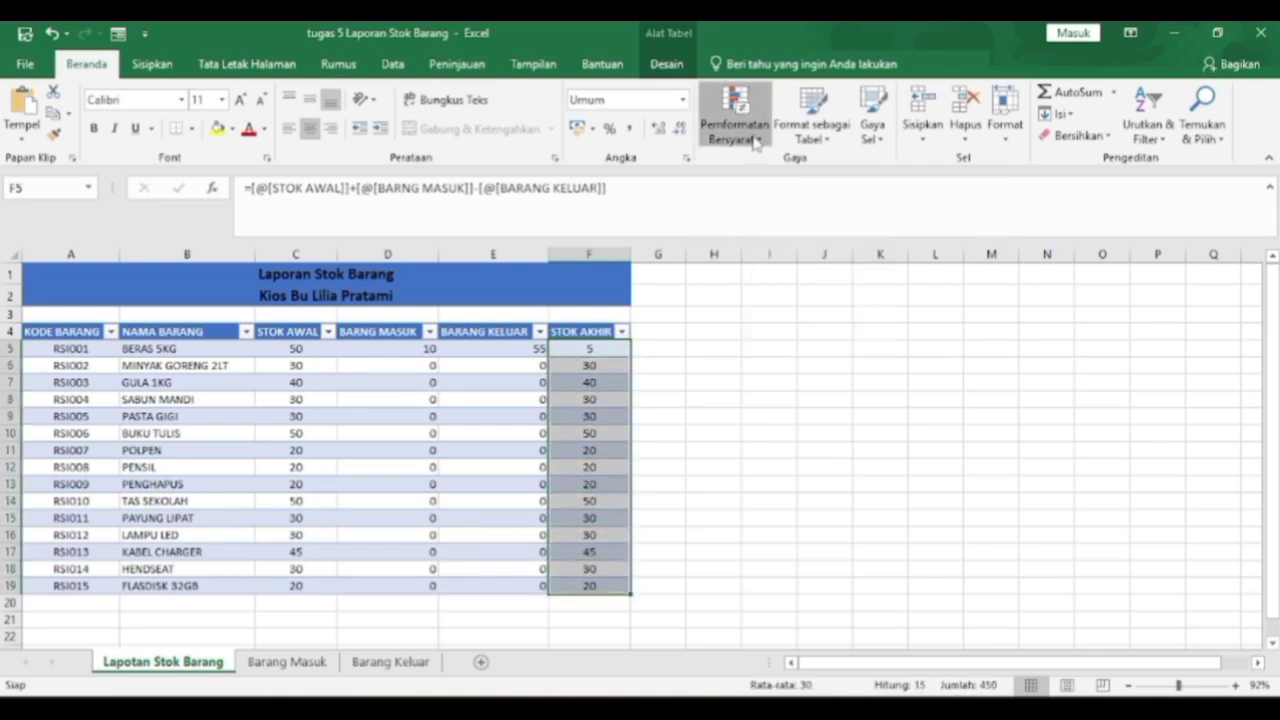
{"action": "mouse_move", "coordinate": [777, 188]}
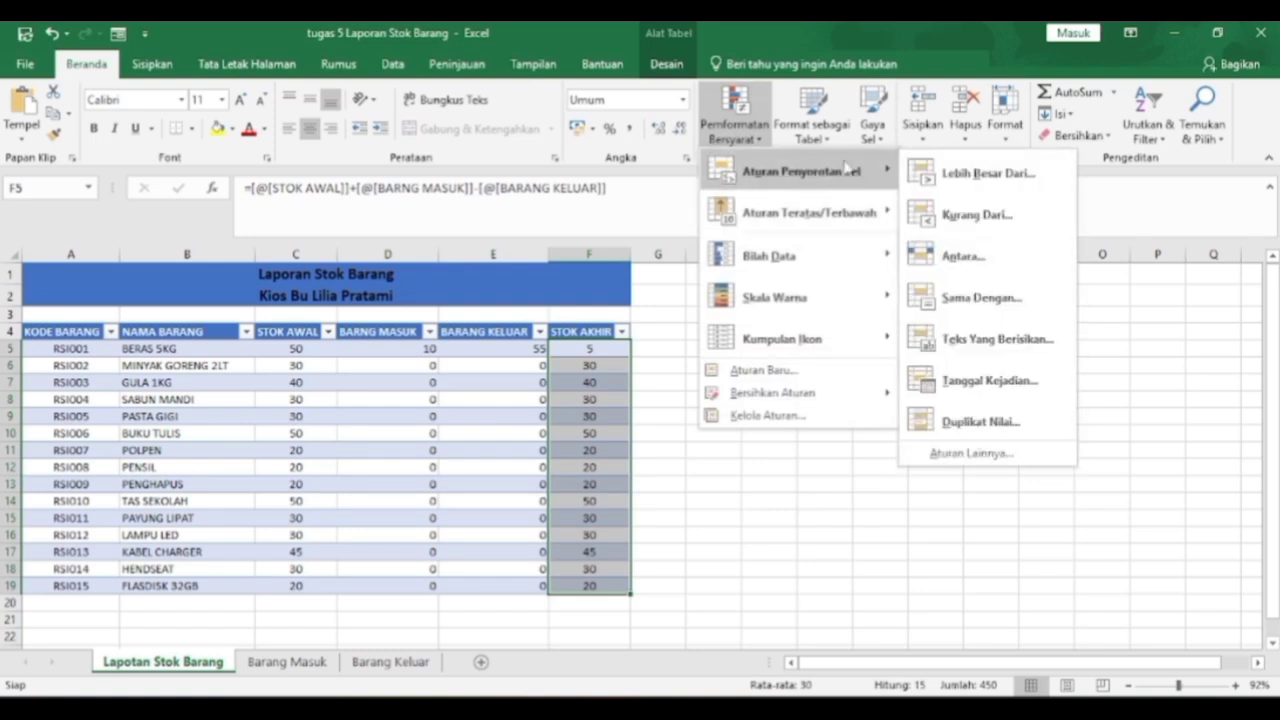
{"action": "left_click", "coordinate": [947, 216]}
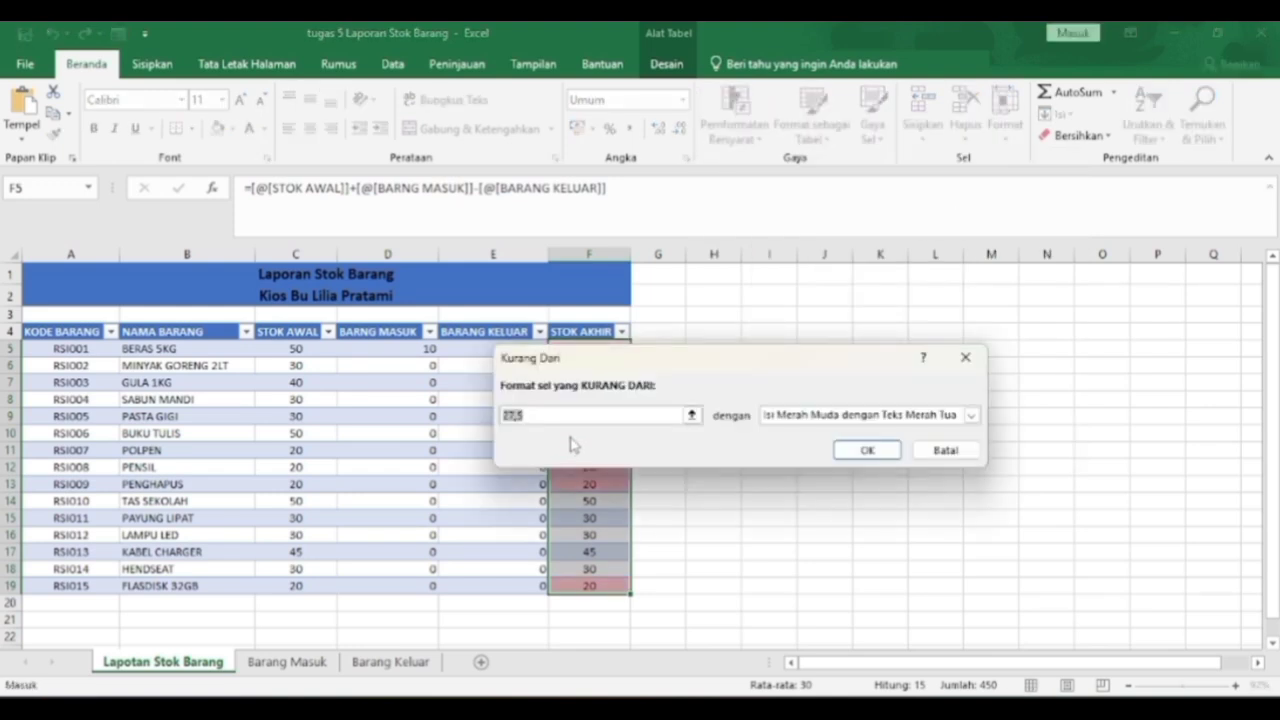
{"action": "type", "text": "10"}
{"action": "left_click", "coordinate": [970, 416]}
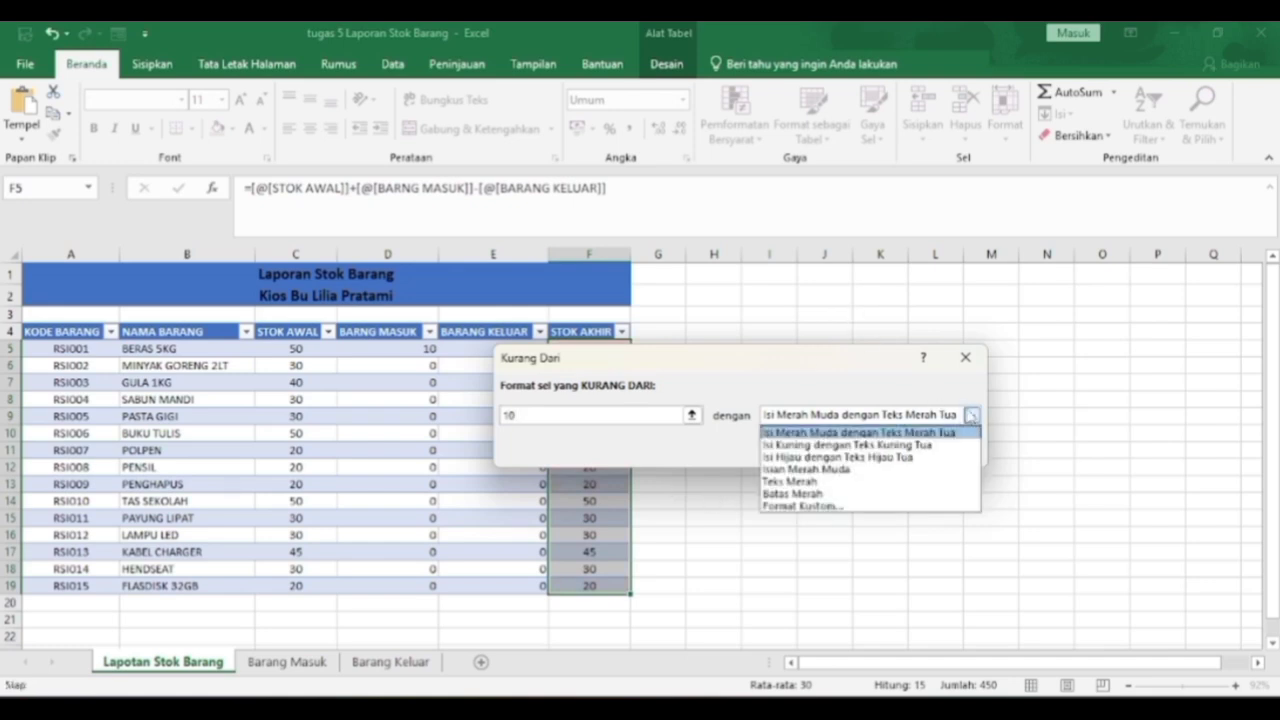
{"action": "left_click", "coordinate": [855, 472]}
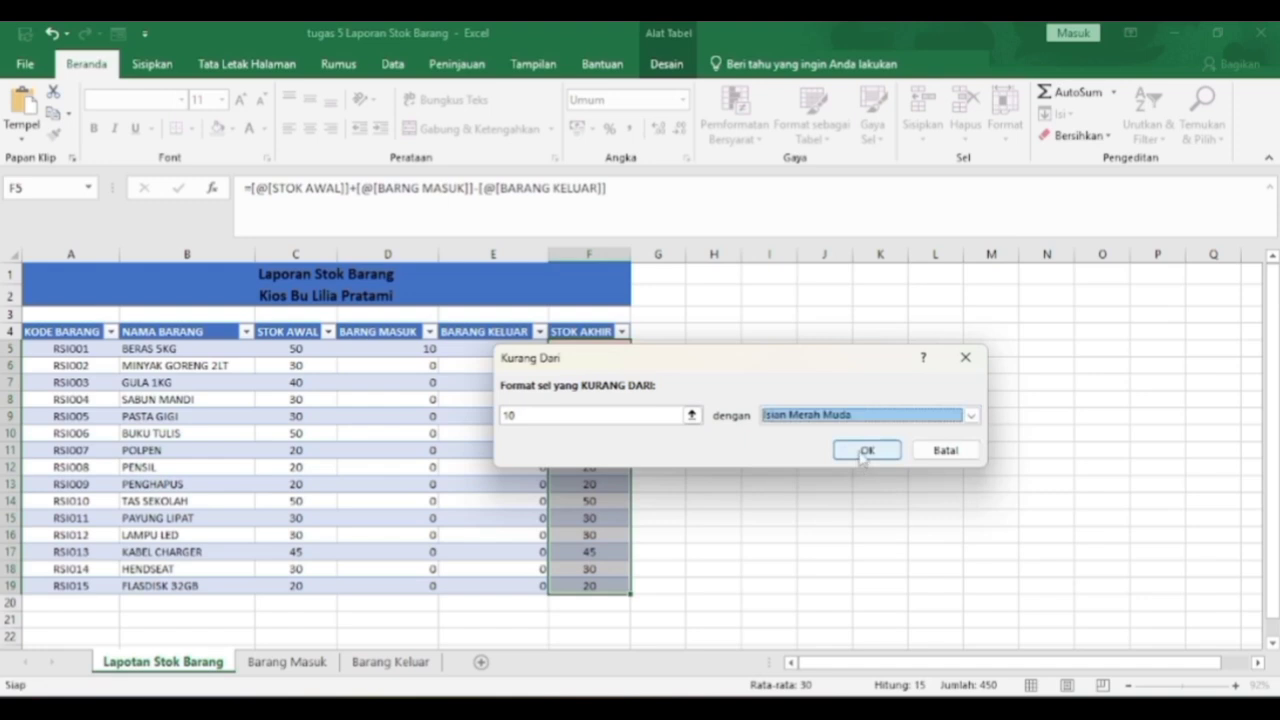
{"action": "left_click", "coordinate": [864, 451]}
{"action": "left_click", "coordinate": [864, 452]}
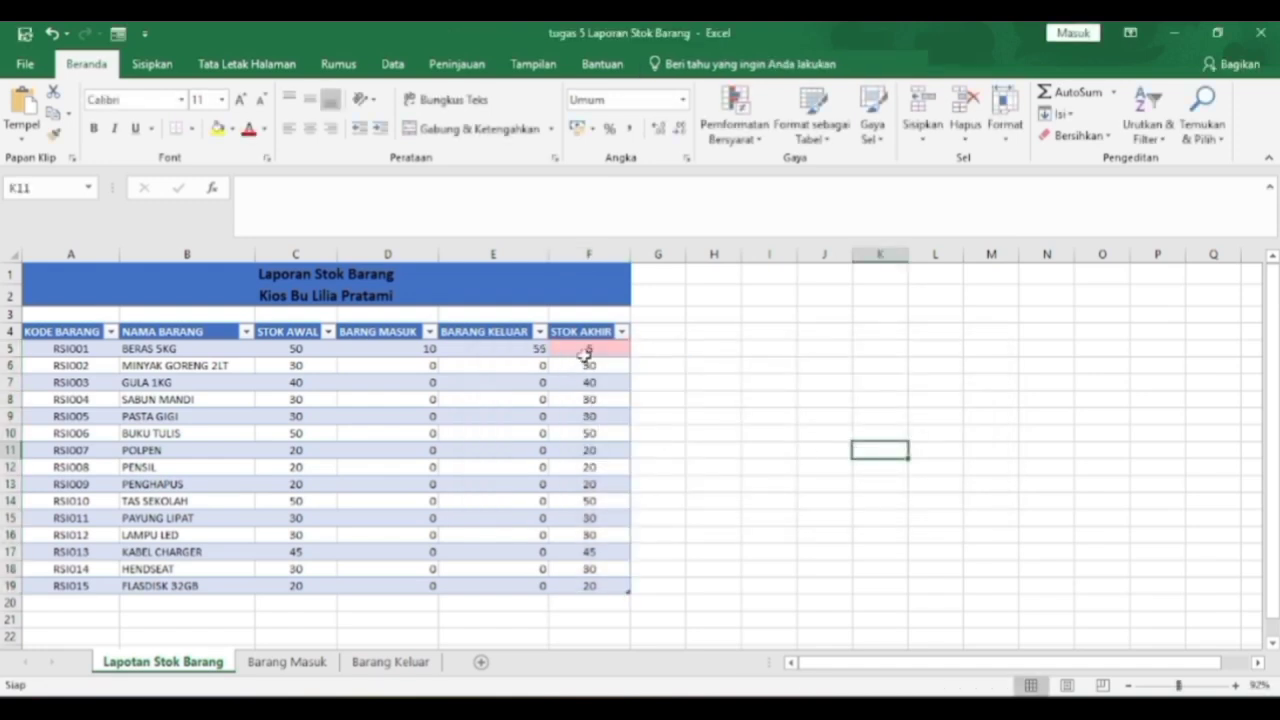
Add a Lebih Besar Dari conditional formatting rule to F5:F19 that marks values above 10 with Isi Hijau dengan Teks Hijau Tua
{"action": "left_click_drag", "start_coordinate": [588, 349], "coordinate": [604, 583]}
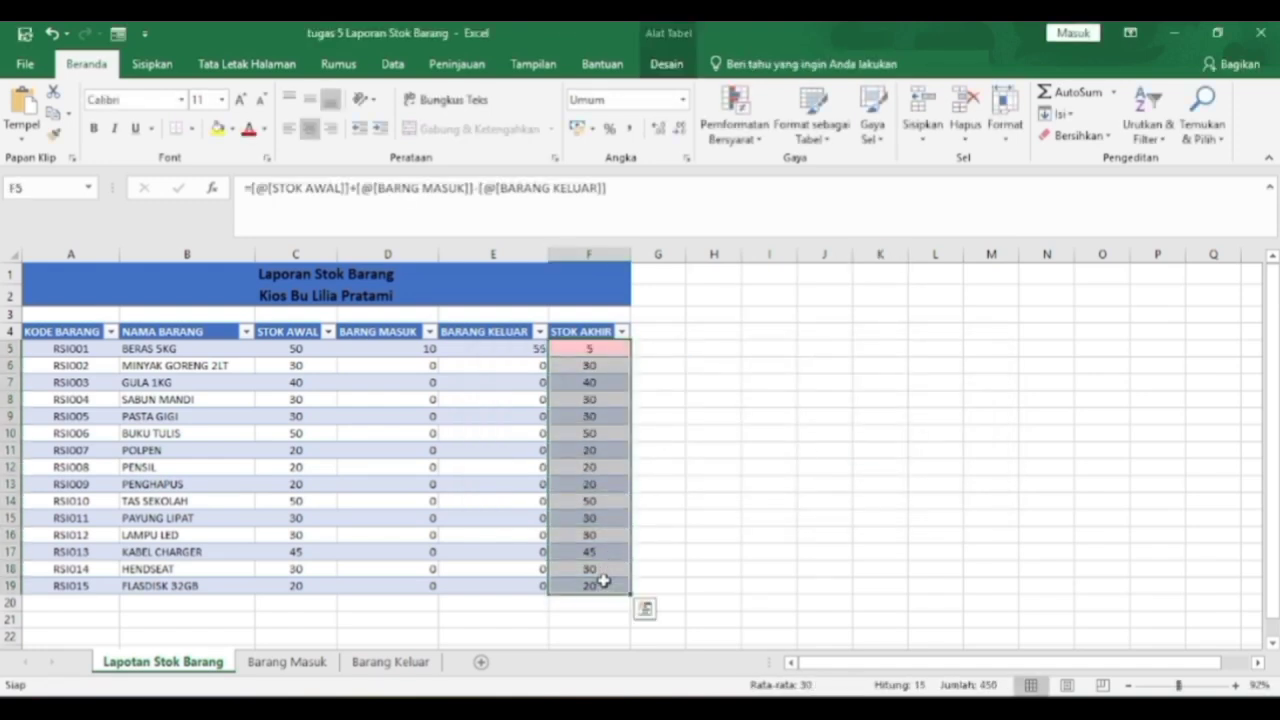
{"action": "left_click", "coordinate": [745, 145]}
{"action": "left_click", "coordinate": [747, 143]}
{"action": "left_click", "coordinate": [757, 131]}
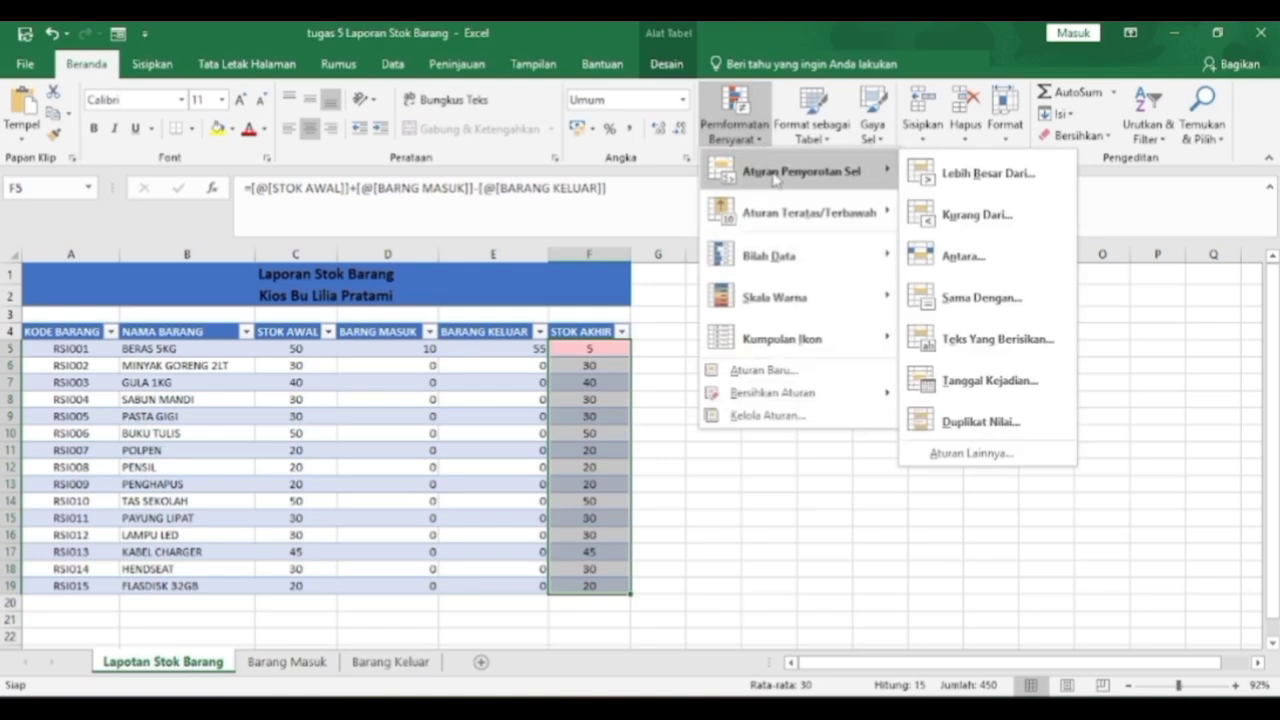
{"action": "left_click", "coordinate": [970, 178]}
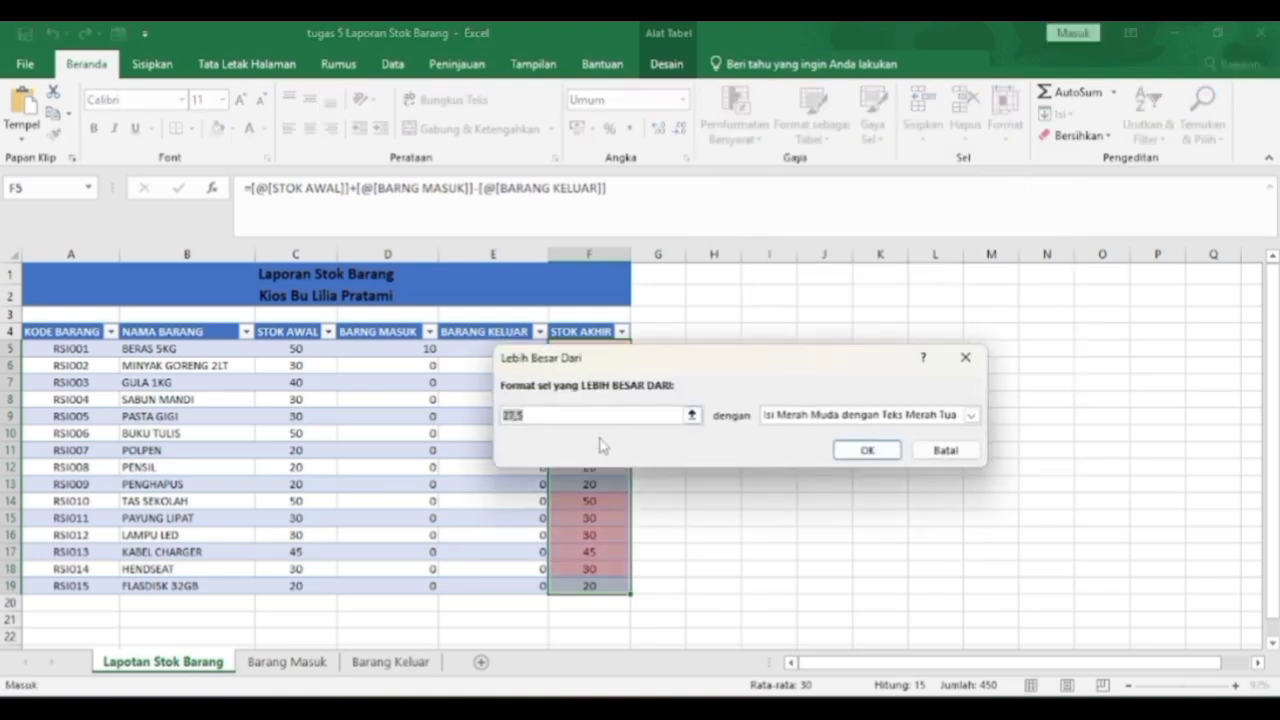
{"action": "type", "text": "10"}
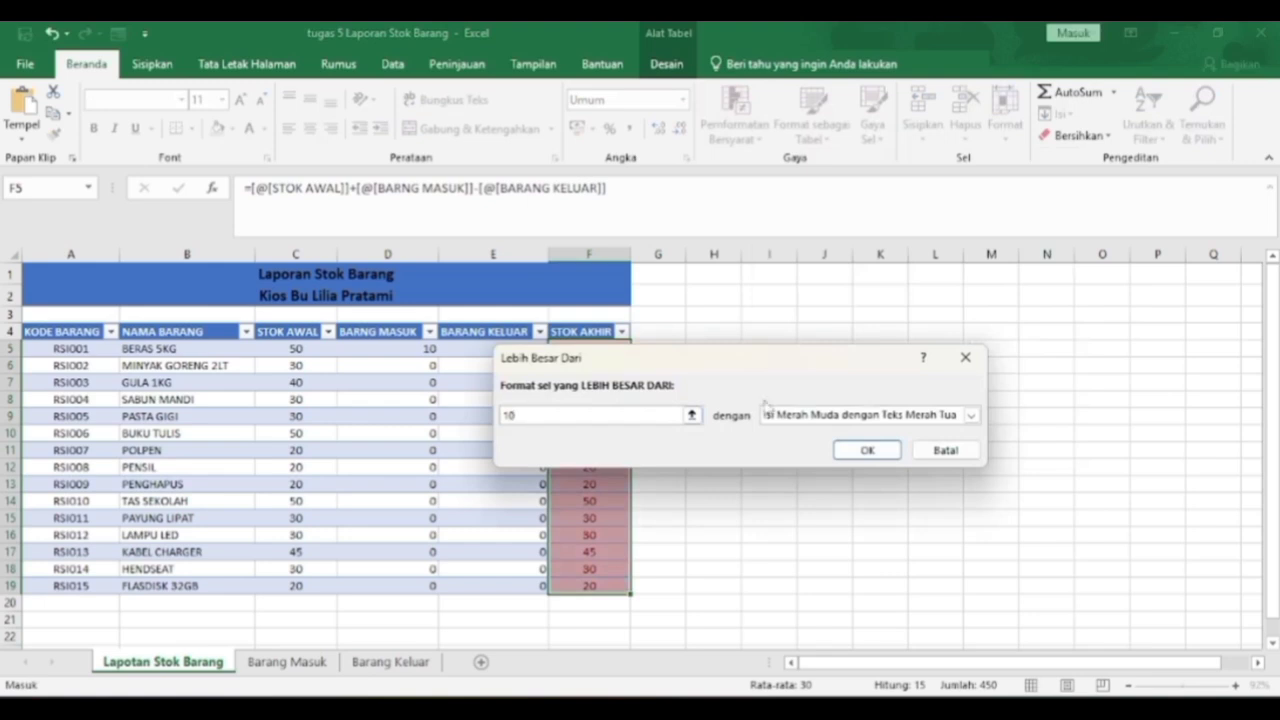
{"action": "left_click", "coordinate": [968, 415]}
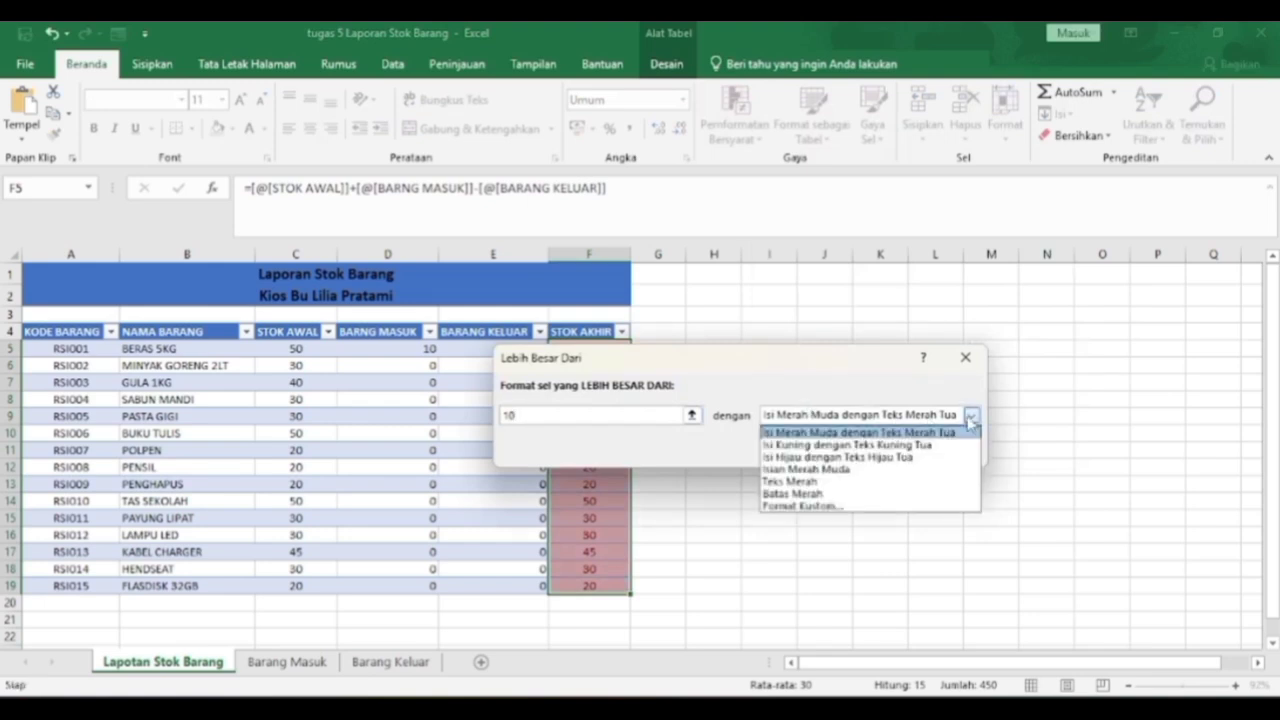
{"action": "left_click", "coordinate": [903, 459]}
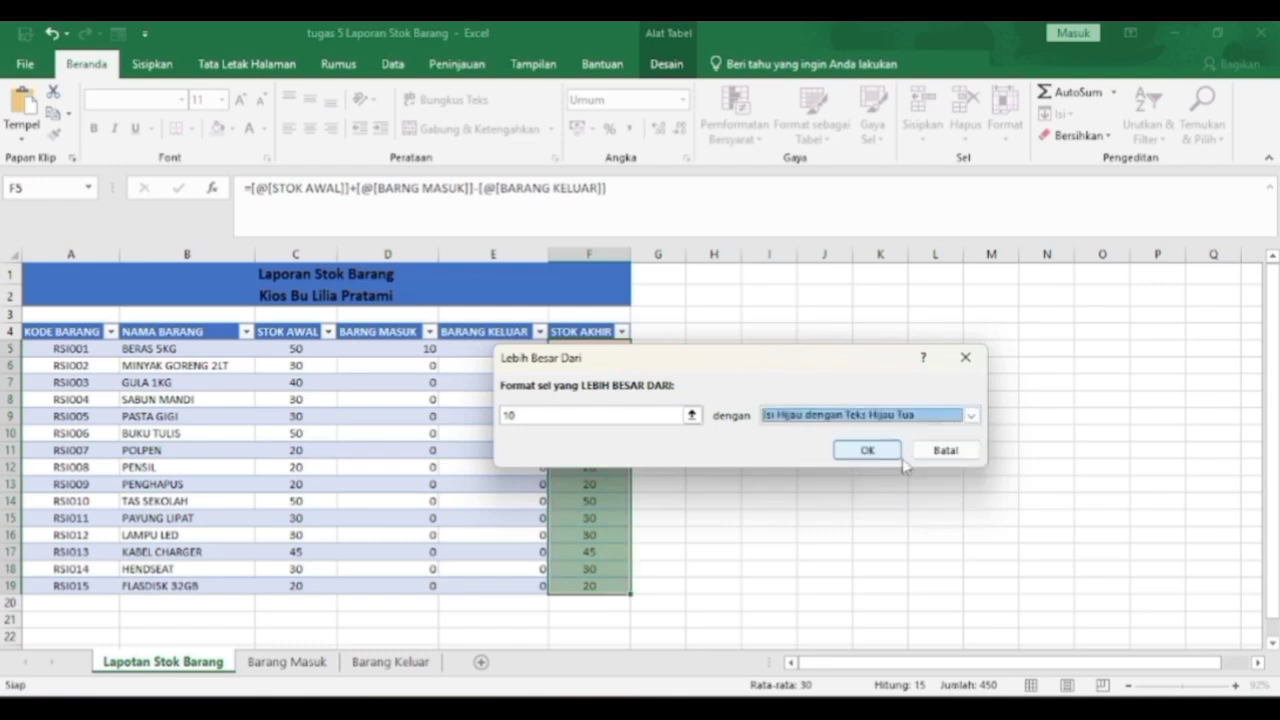
{"action": "left_click", "coordinate": [880, 453]}
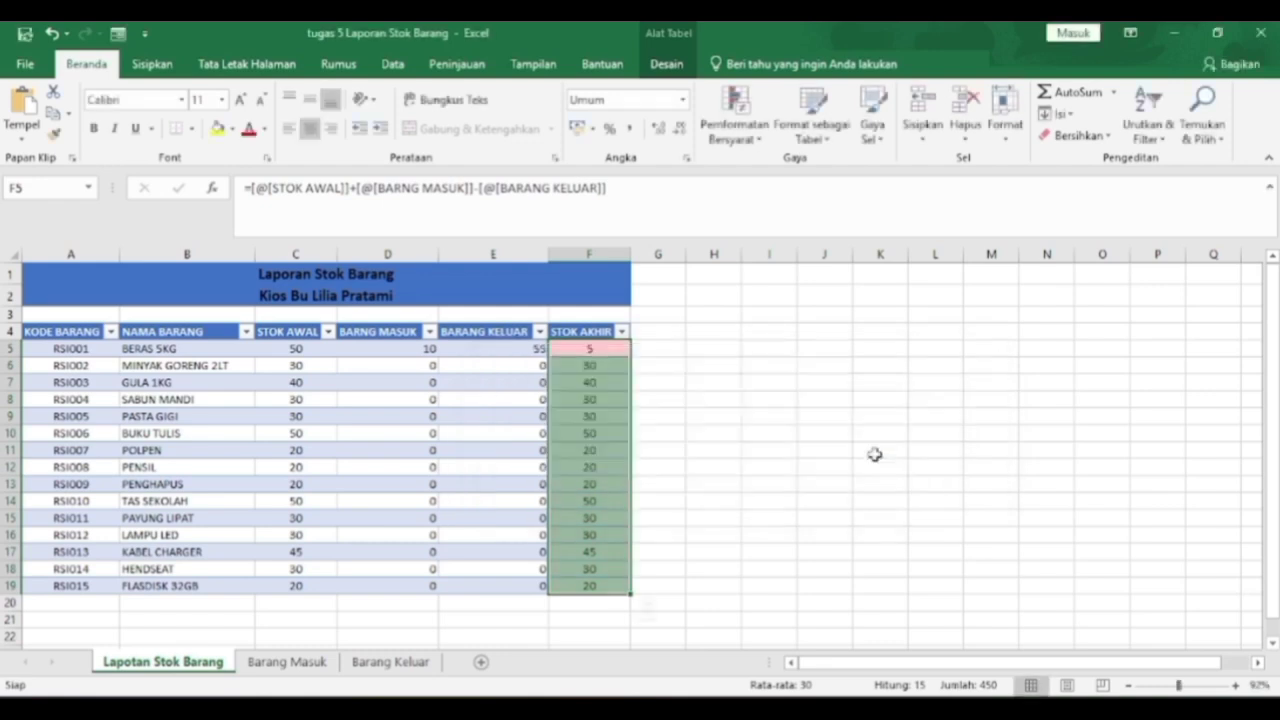
{"action": "left_click", "coordinate": [652, 410]}
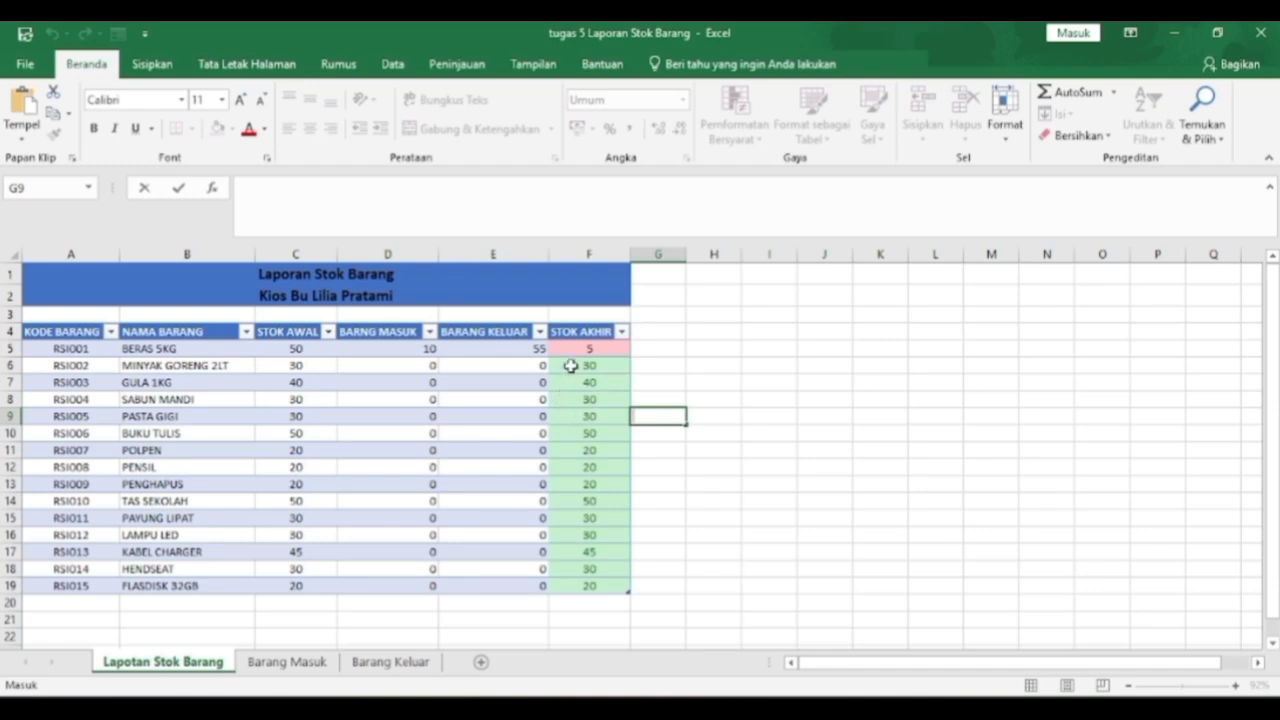
{"action": "left_click", "coordinate": [572, 433]}
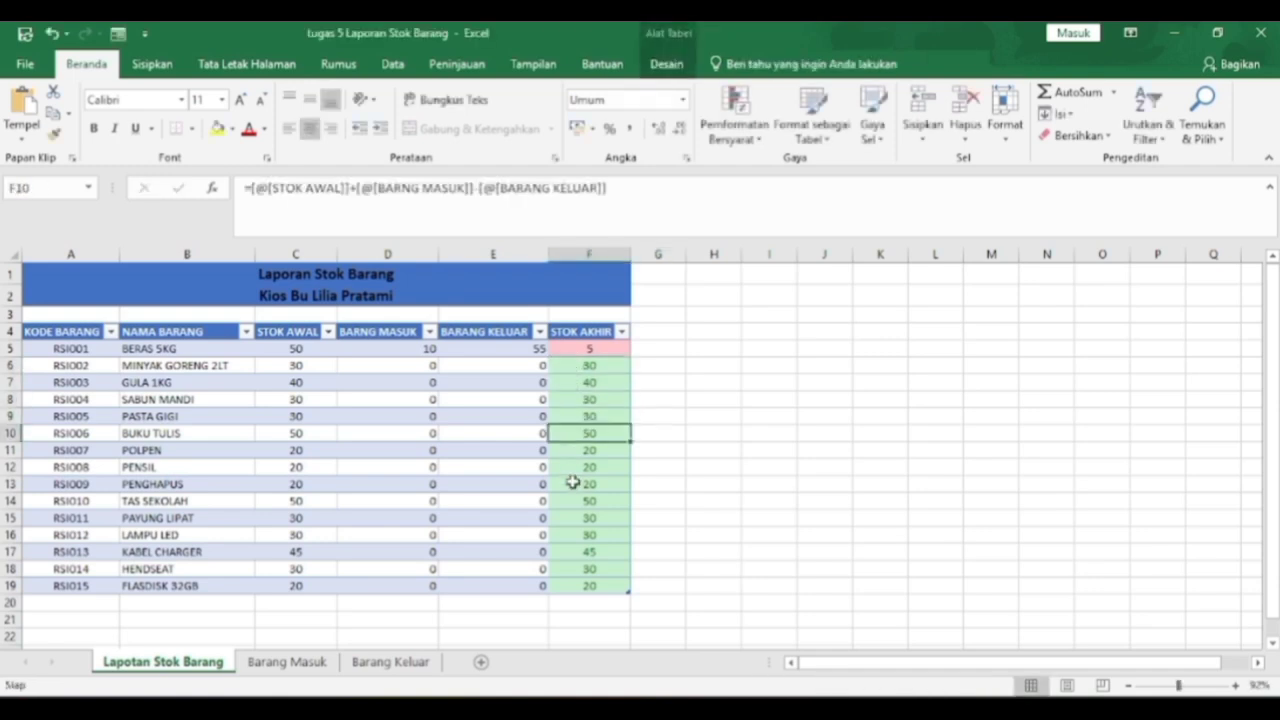
{"action": "double_click", "coordinate": [582, 349]}
{"action": "left_click", "coordinate": [657, 398]}
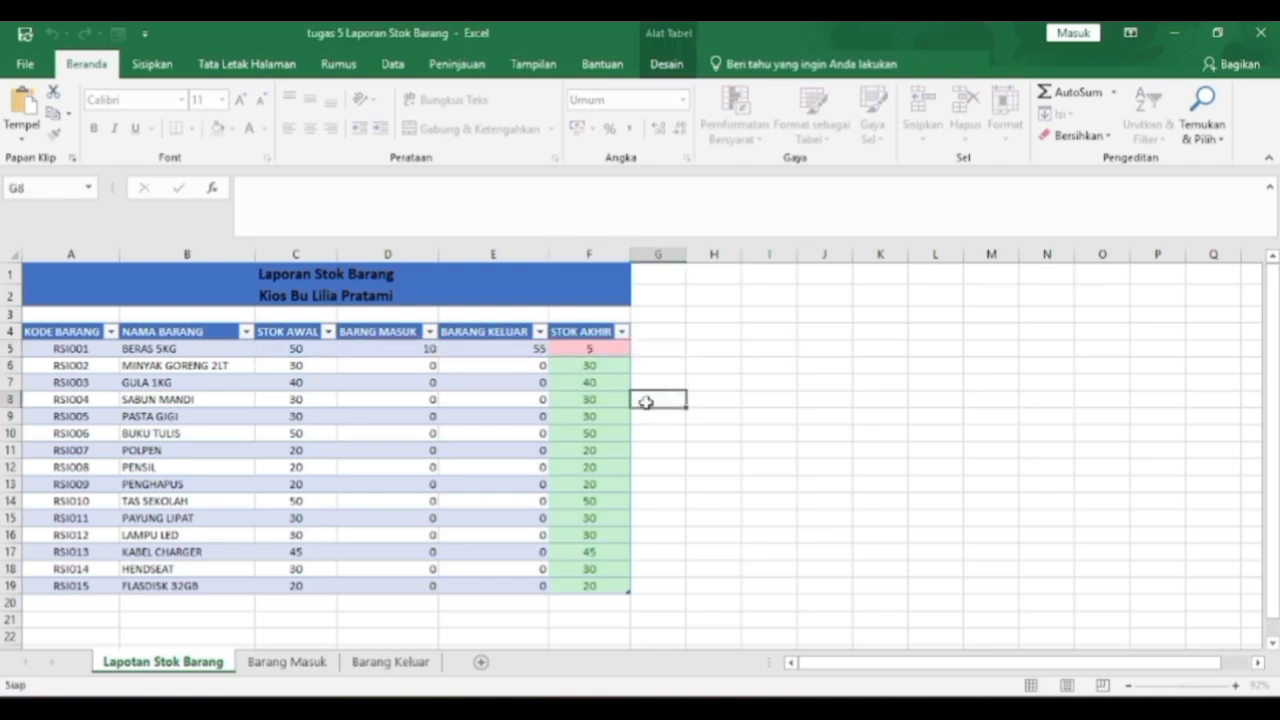